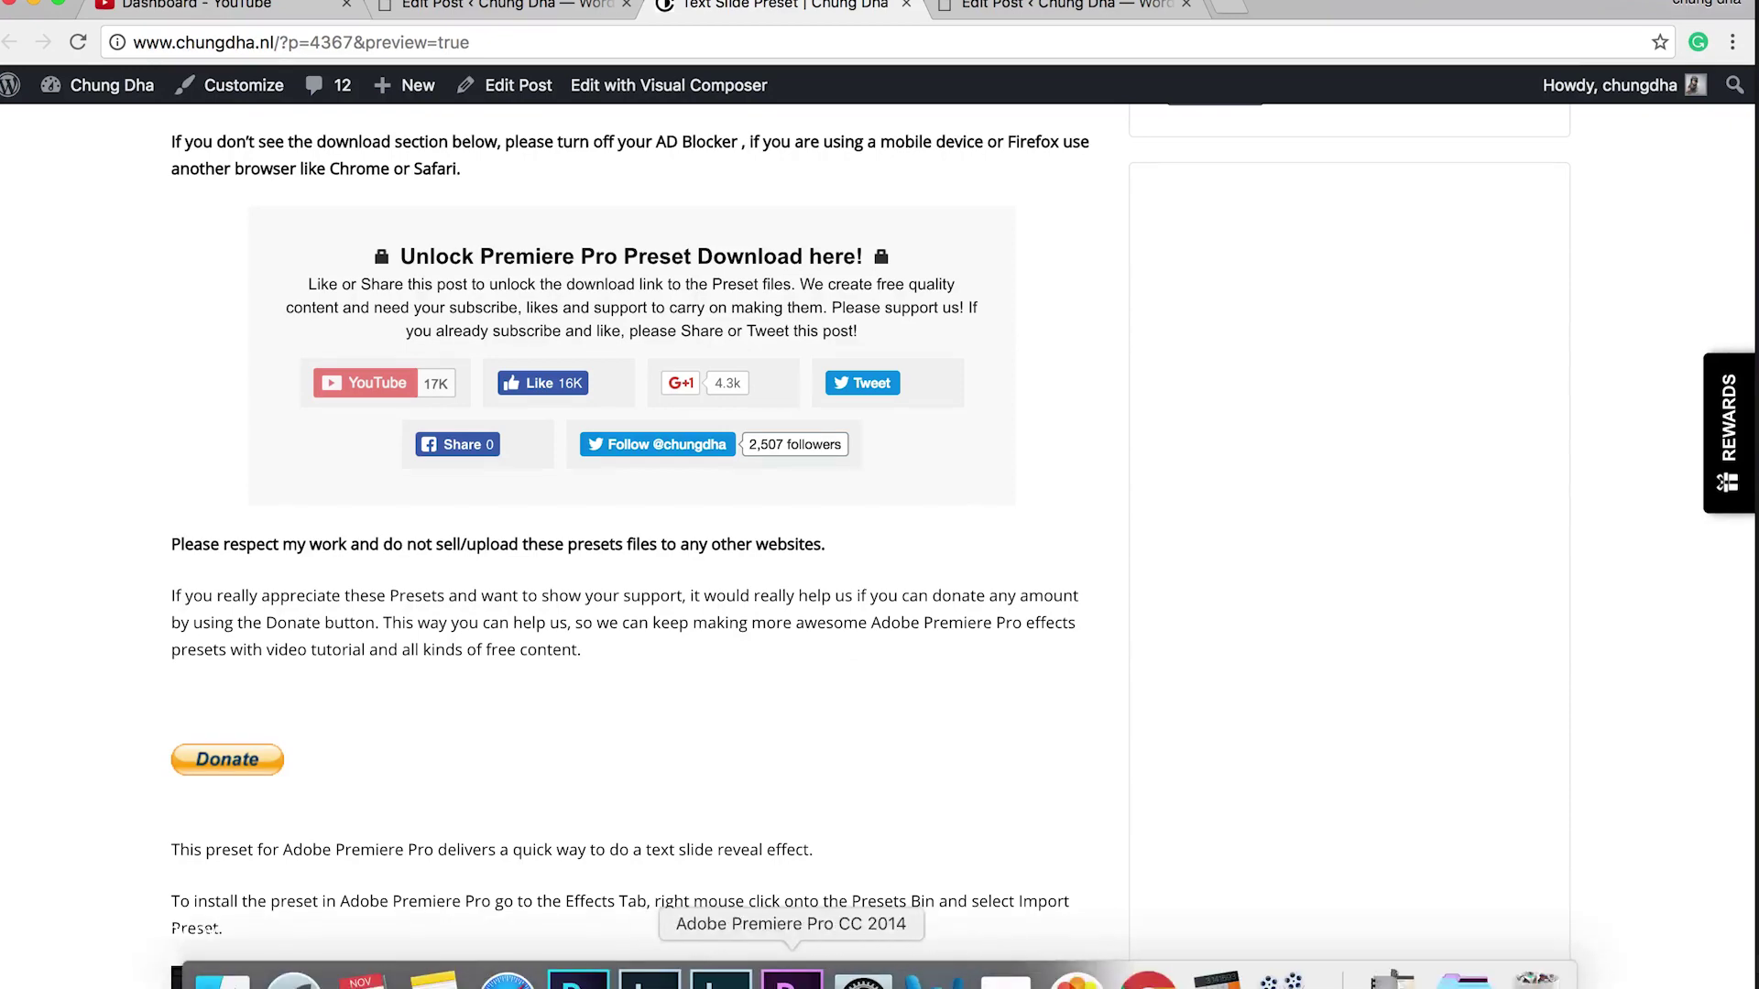
- Return to Premiere's full editing workspace and bring the Effects panel's CD Text Slide presets into view
click(1013, 965)
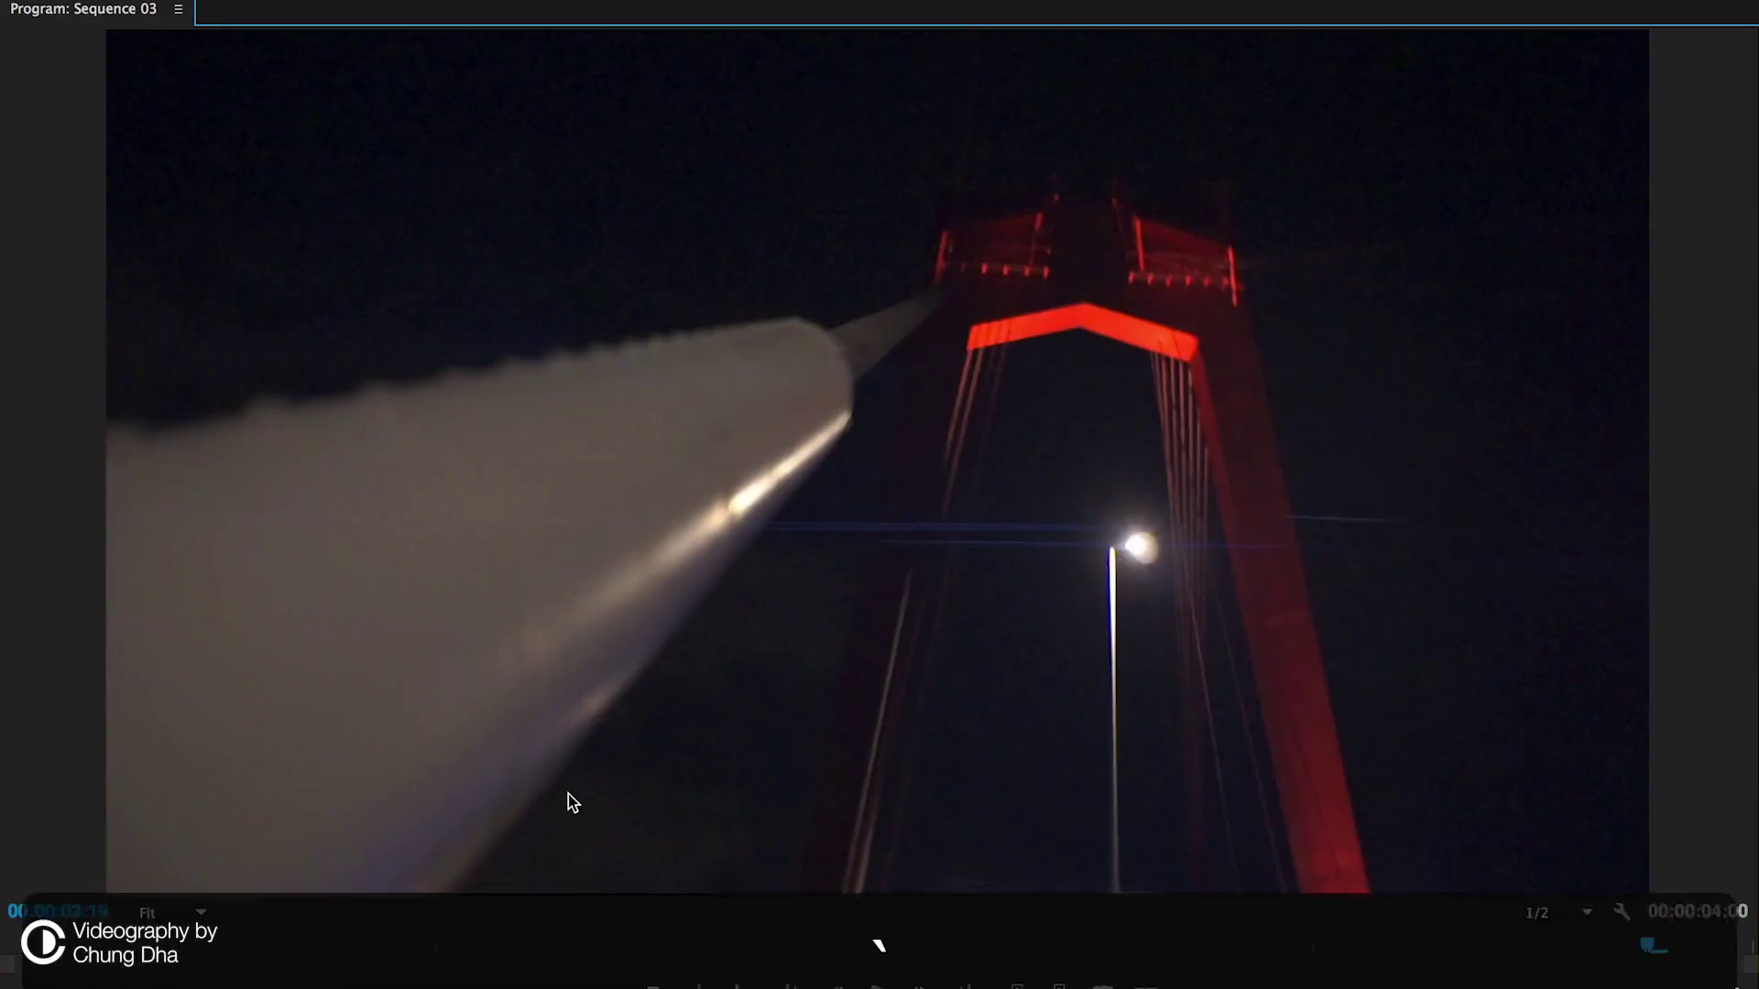
key(grave)
scroll(349, 719, up, 10)
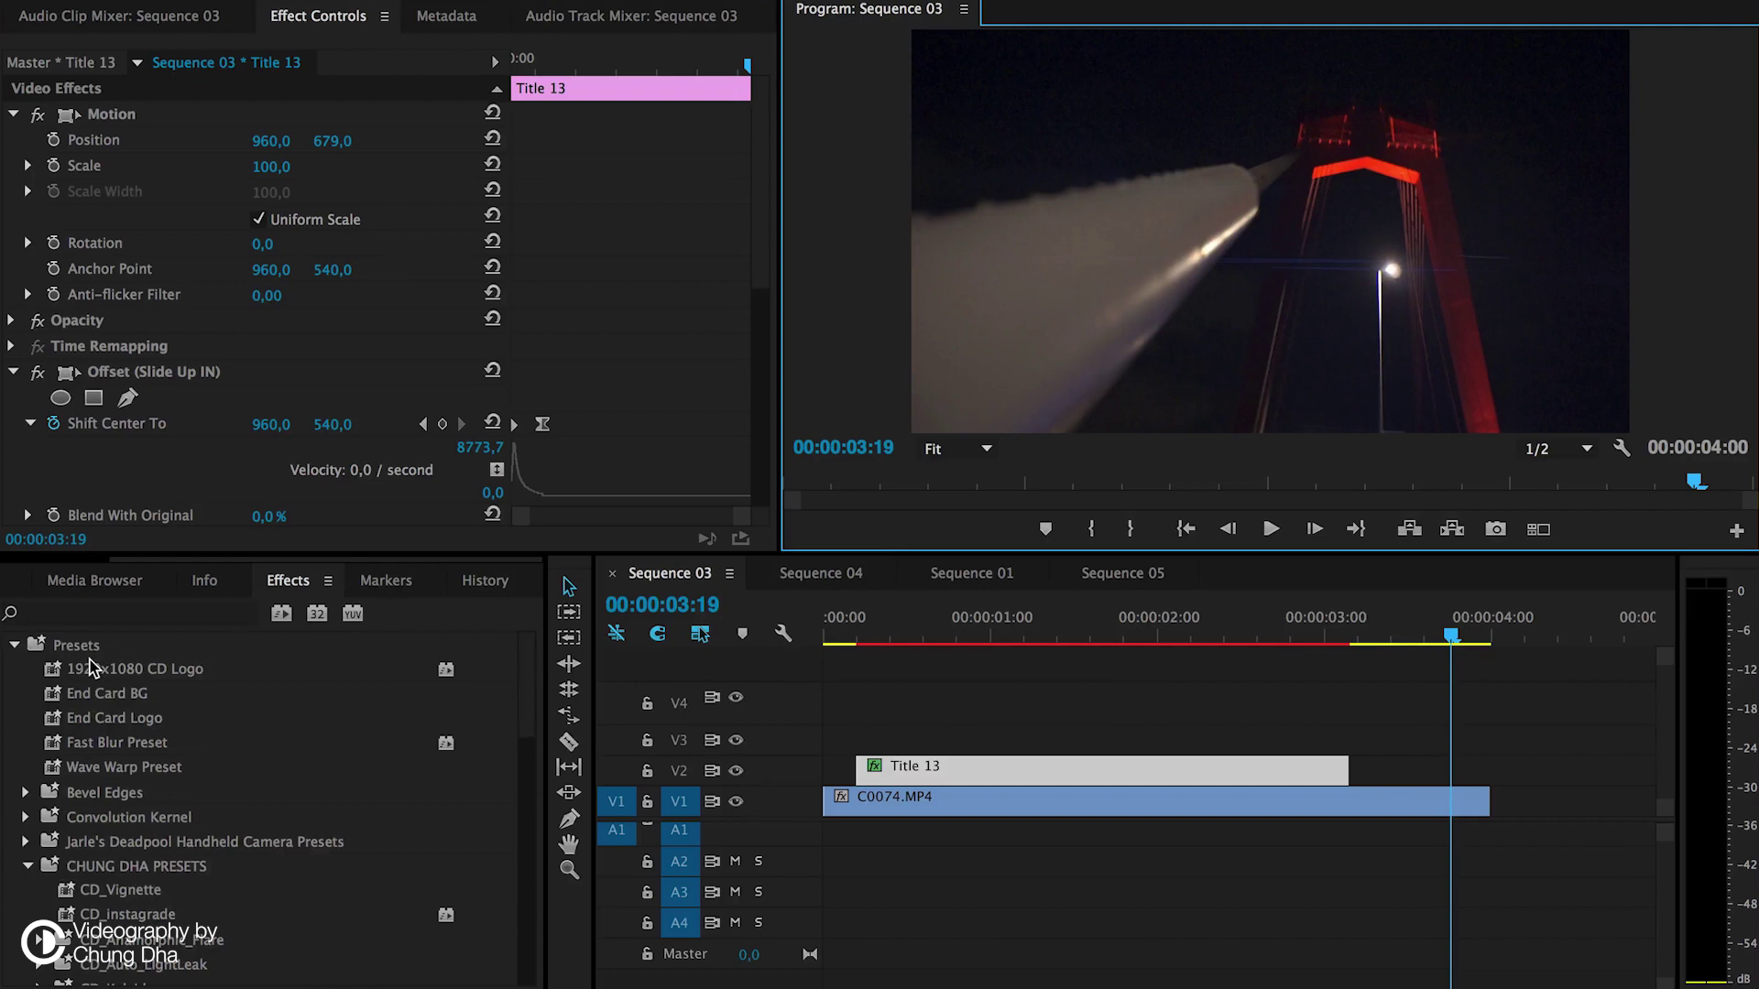
right_click(70, 651)
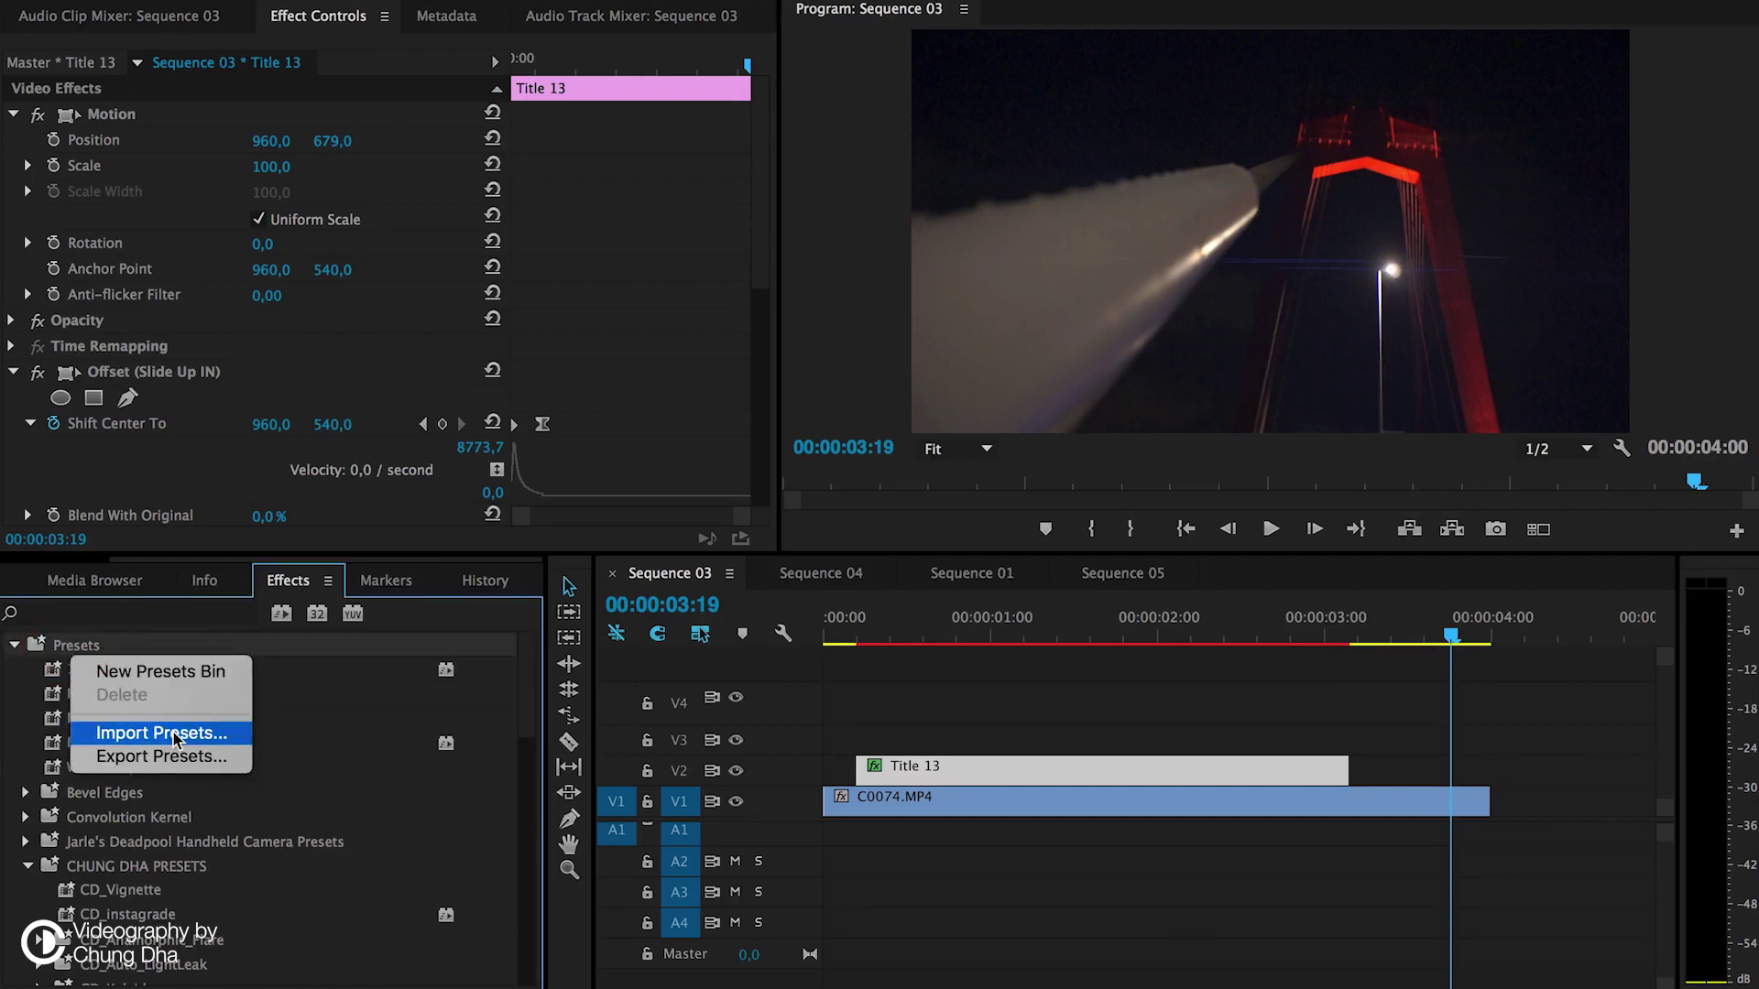
click(536, 659)
scroll(370, 815, down, 5)
scroll(370, 814, down, 1)
scroll(358, 824, down, 2)
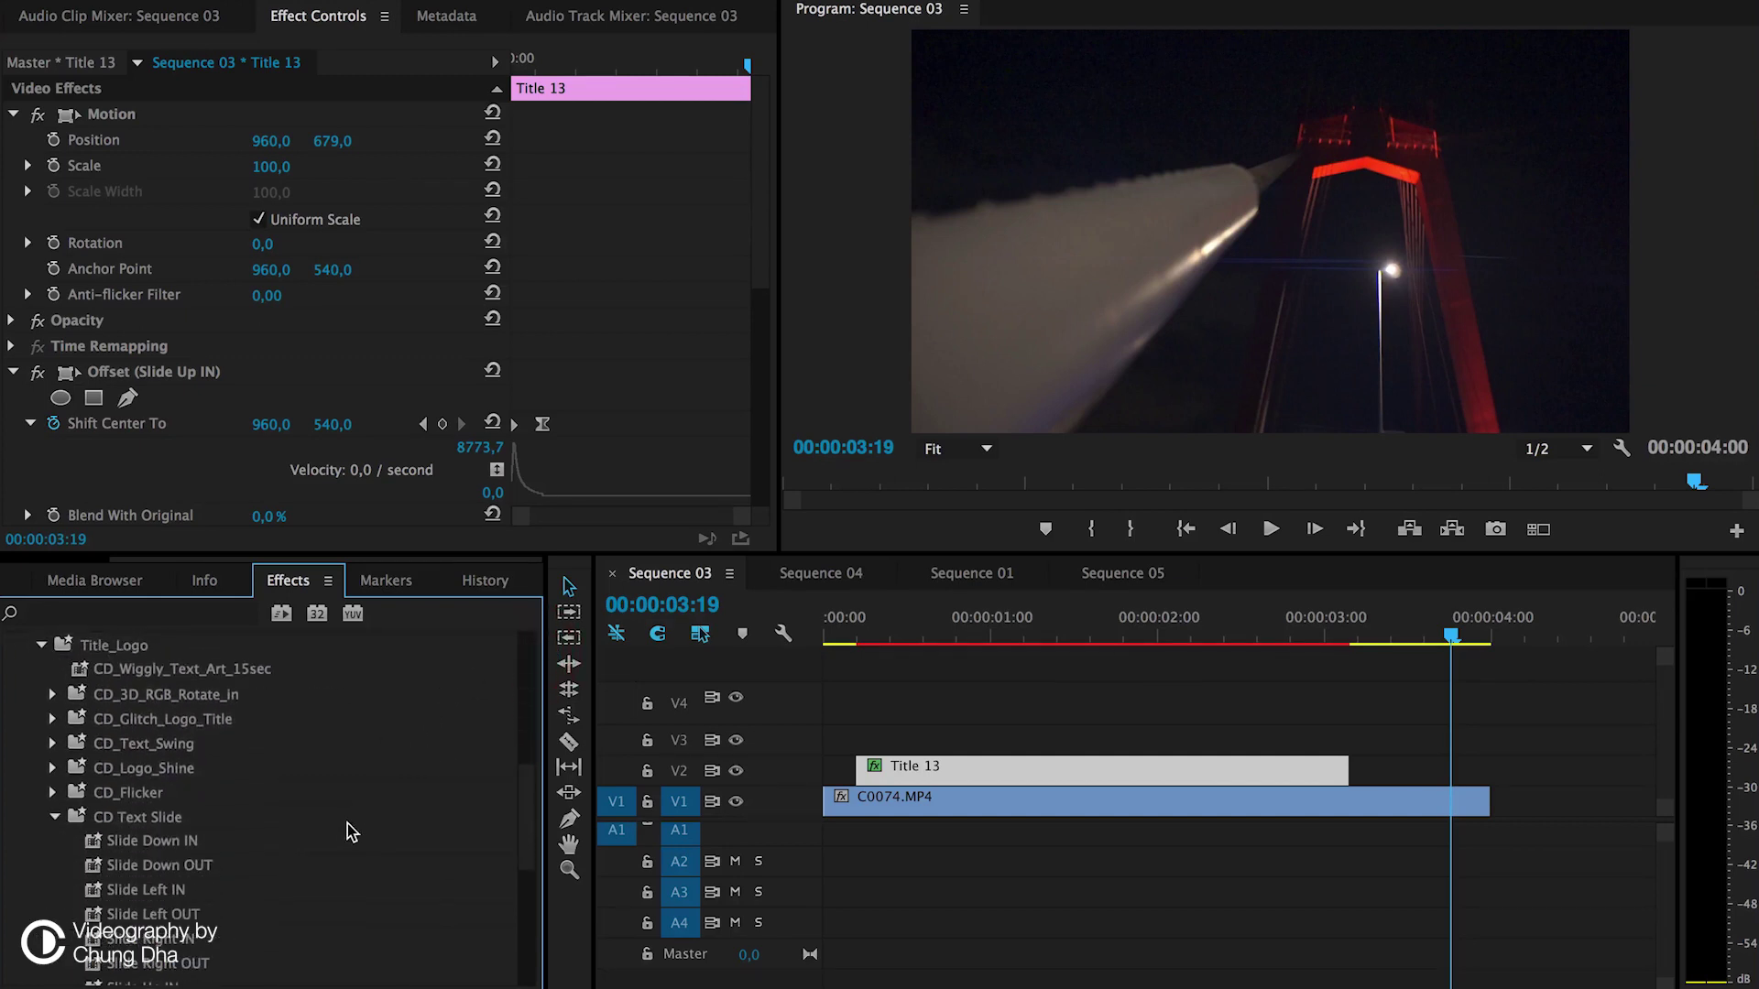
scroll(343, 832, down, 1)
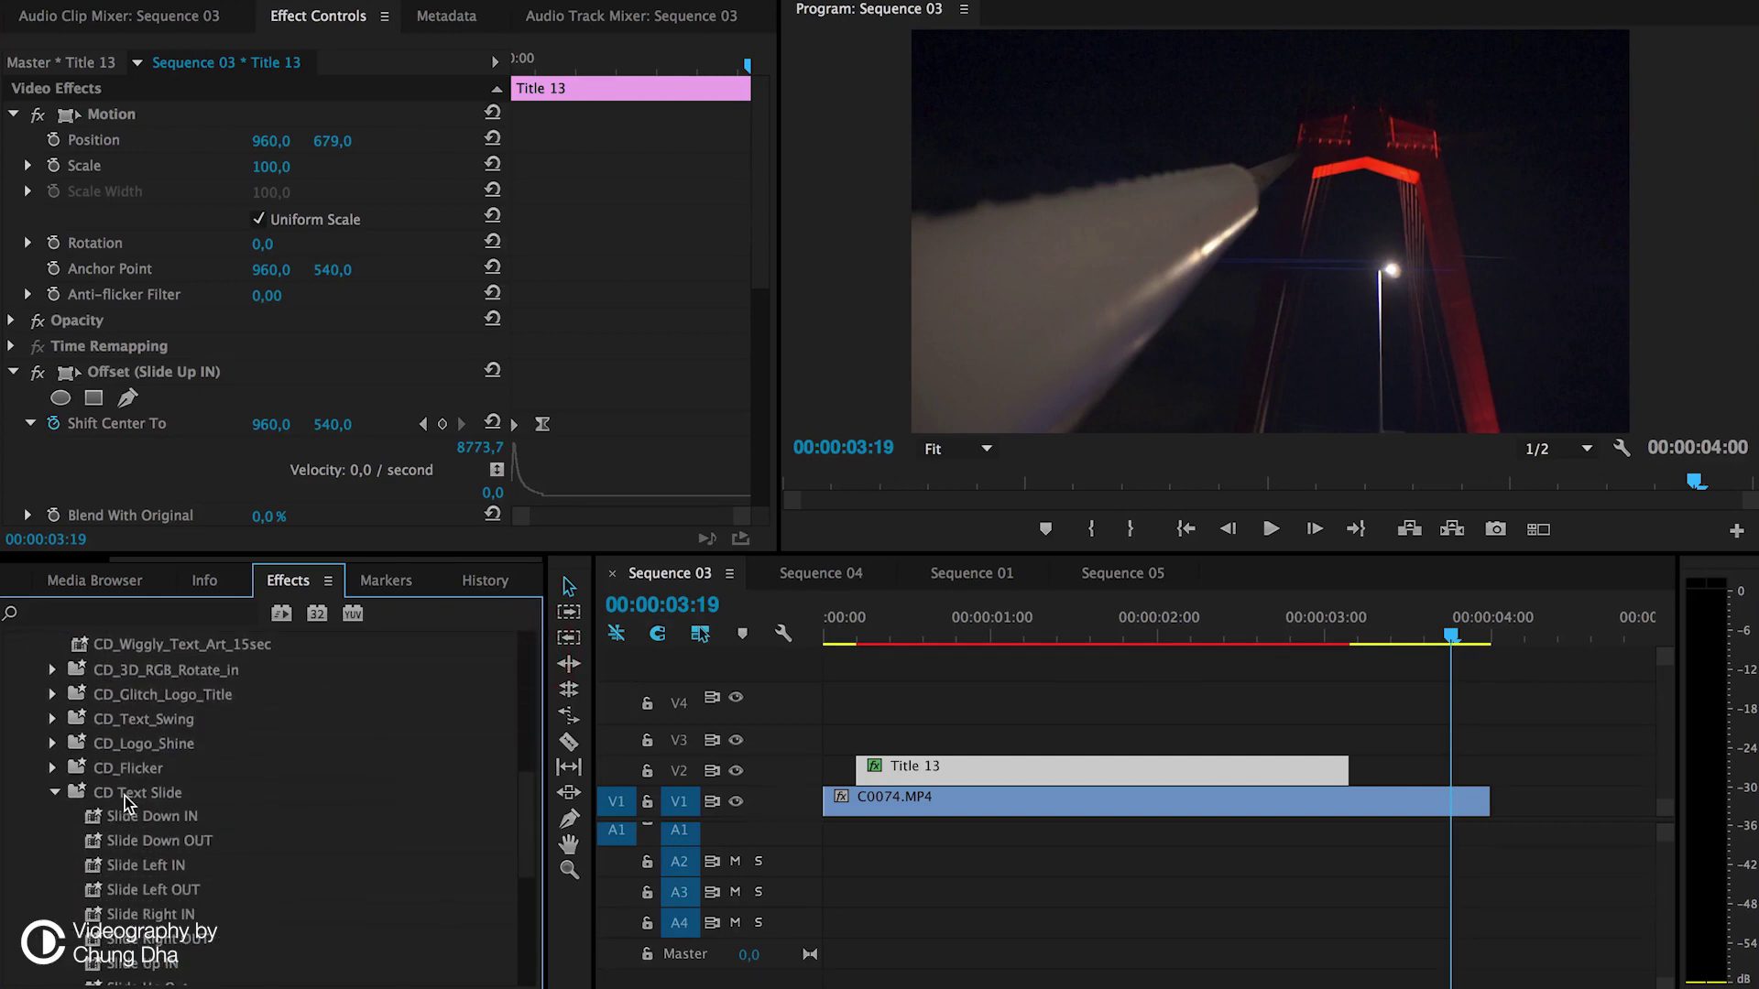
scroll(131, 795, down, 2)
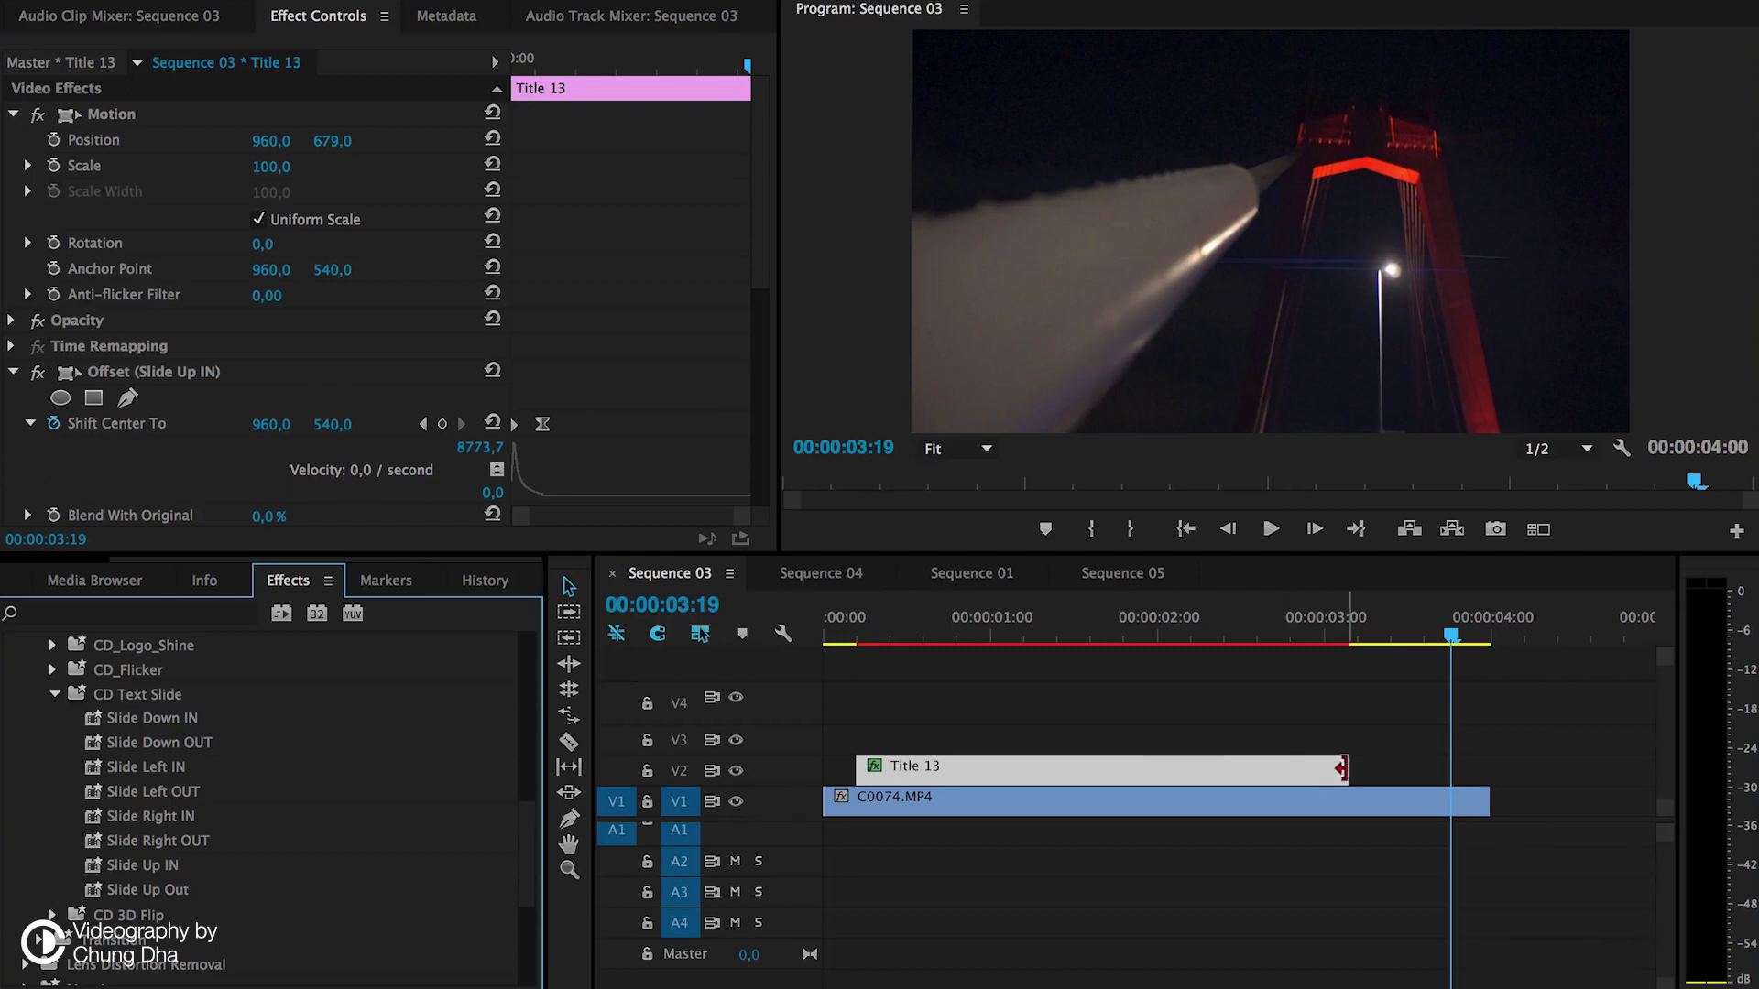
- Delete the Title 13 clip on V2 and drag a fresh Title 13 from the Project panel onto V2
click(923, 768)
scroll(413, 311, down, 6)
scroll(403, 334, up, 3)
scroll(404, 358, up, 4)
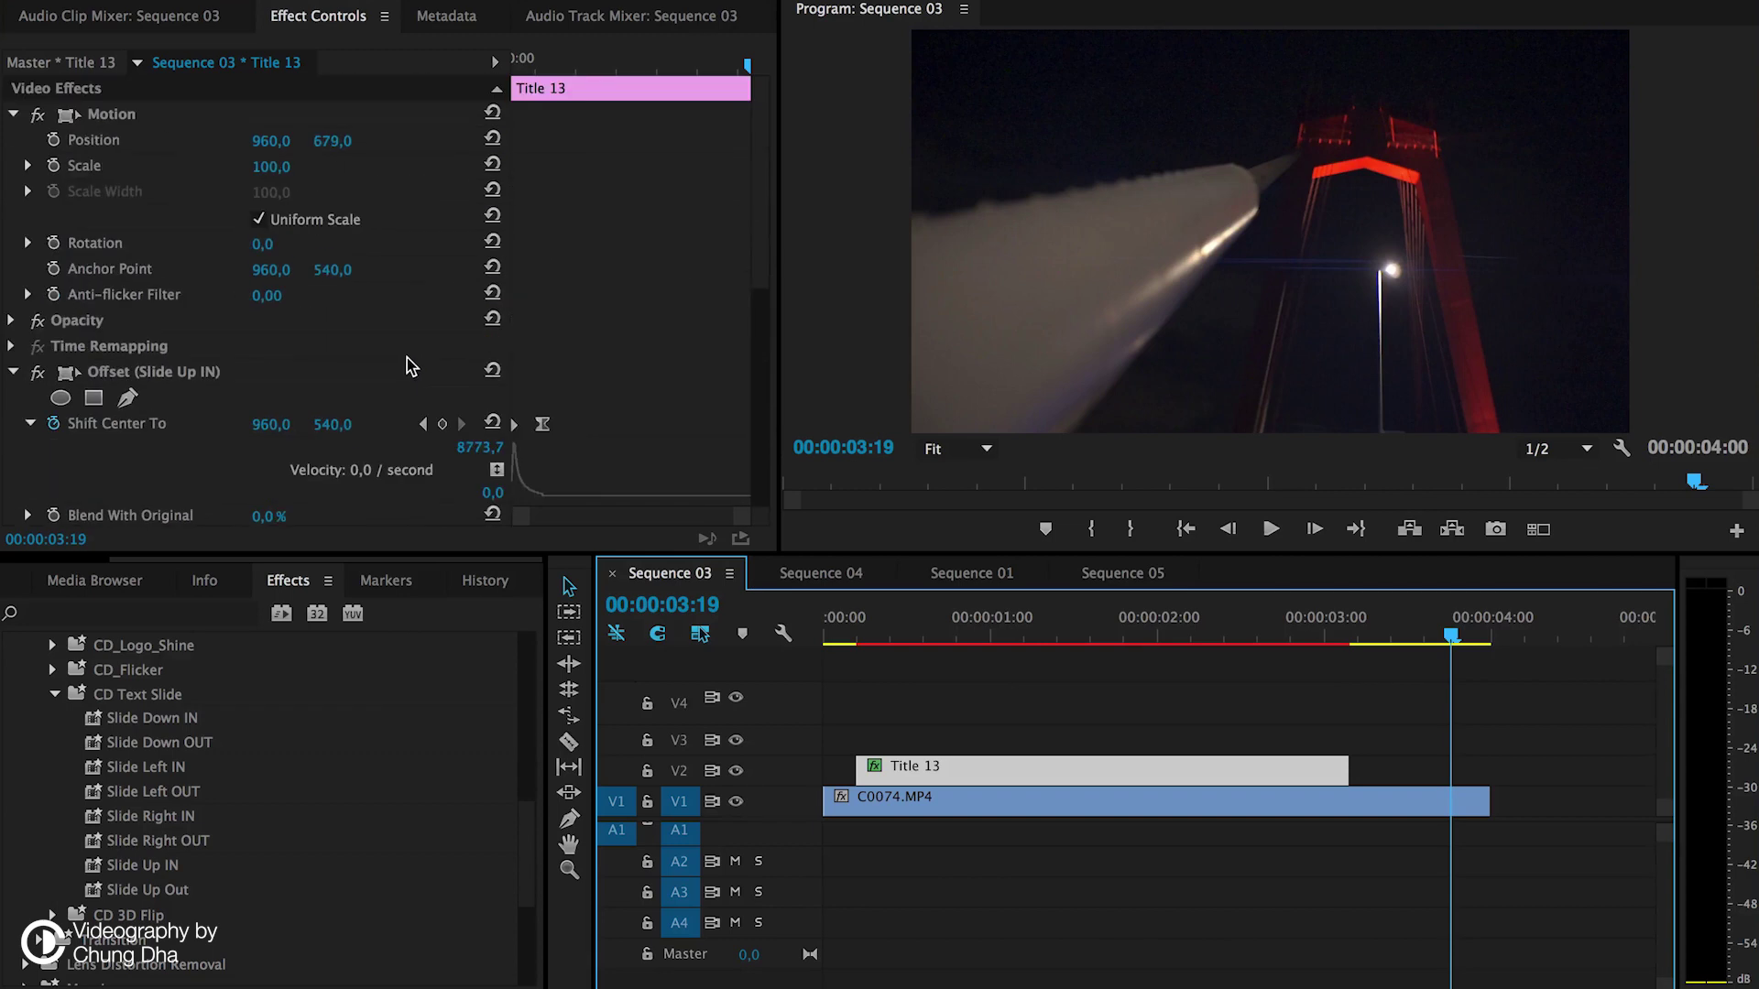
scroll(407, 357, down, 1)
scroll(412, 379, down, 1)
click(1003, 635)
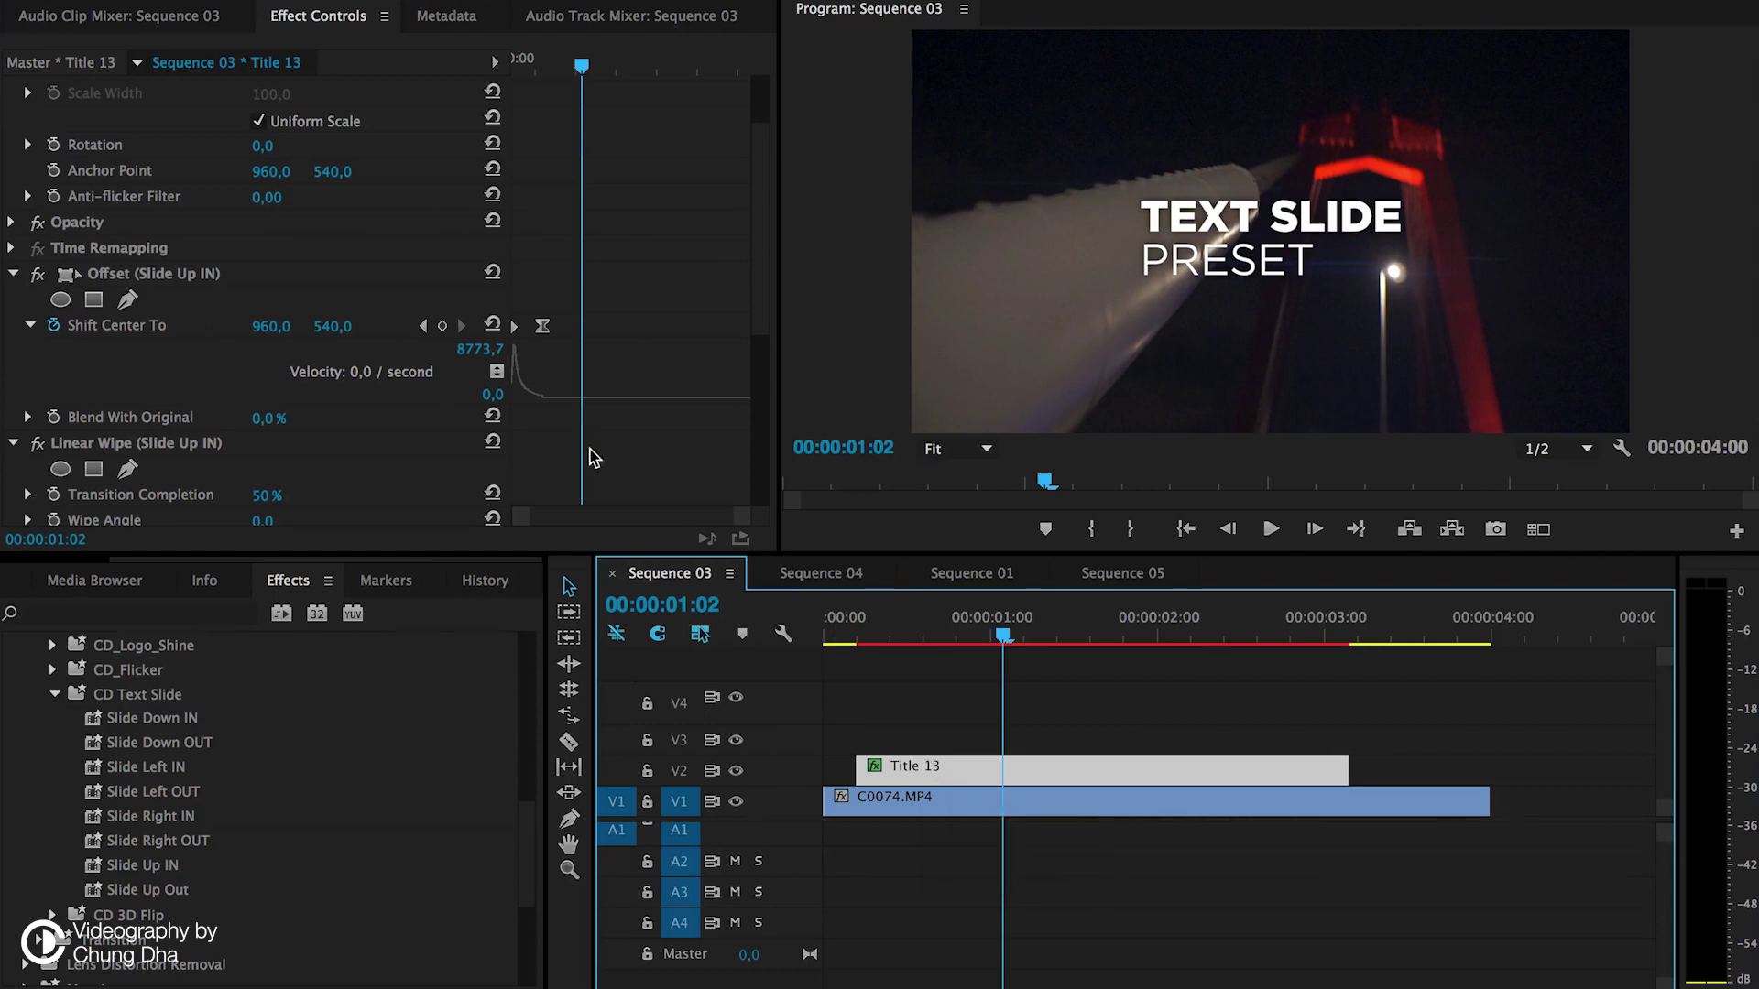
scroll(636, 447, up, 4)
click(983, 772)
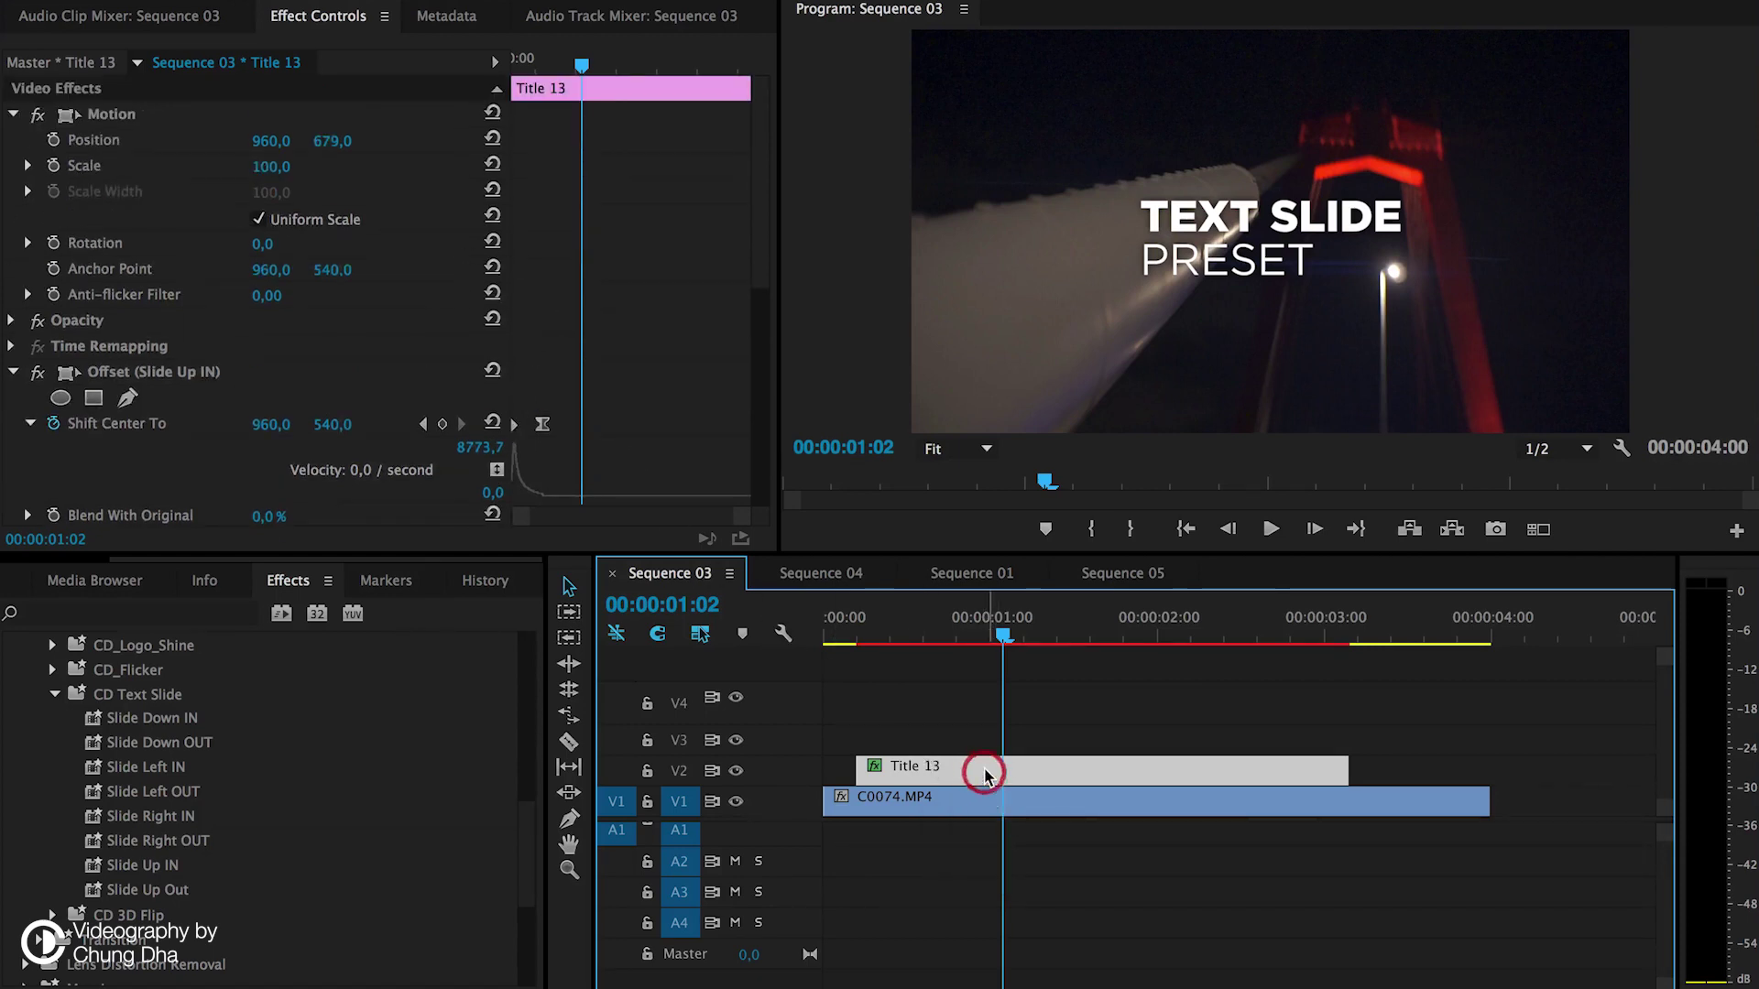
key(BackSpace)
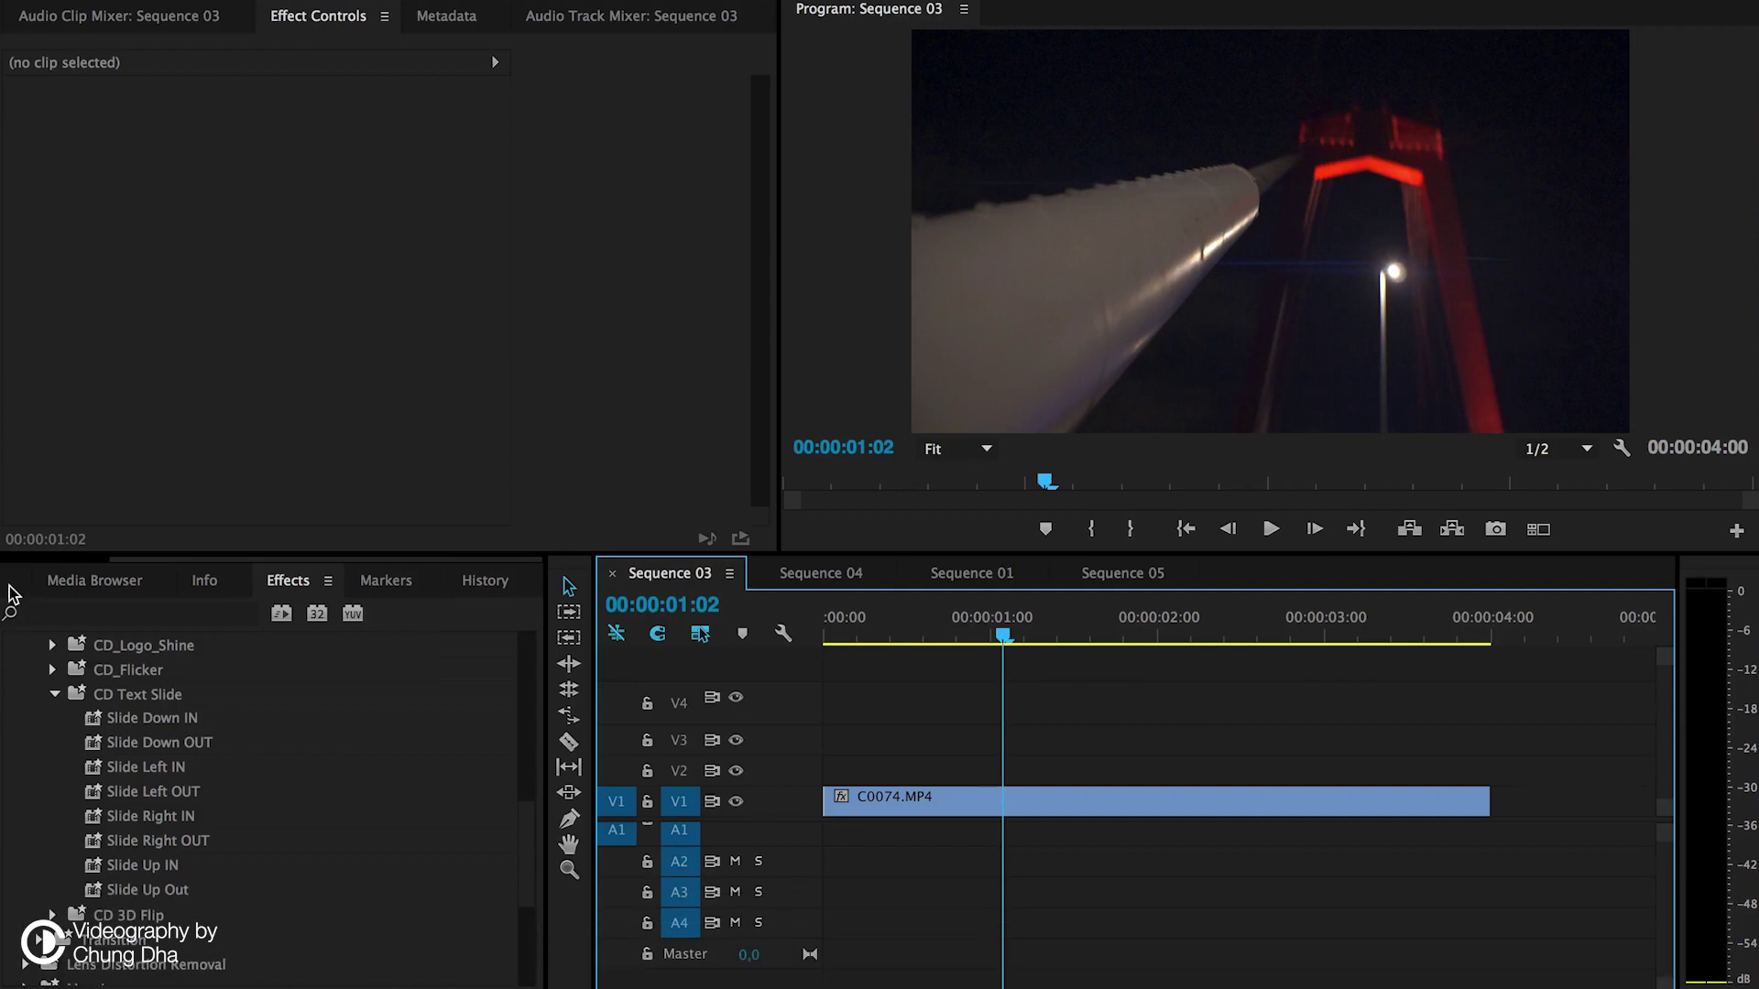
click(14, 584)
drag(406, 791, 1229, 764)
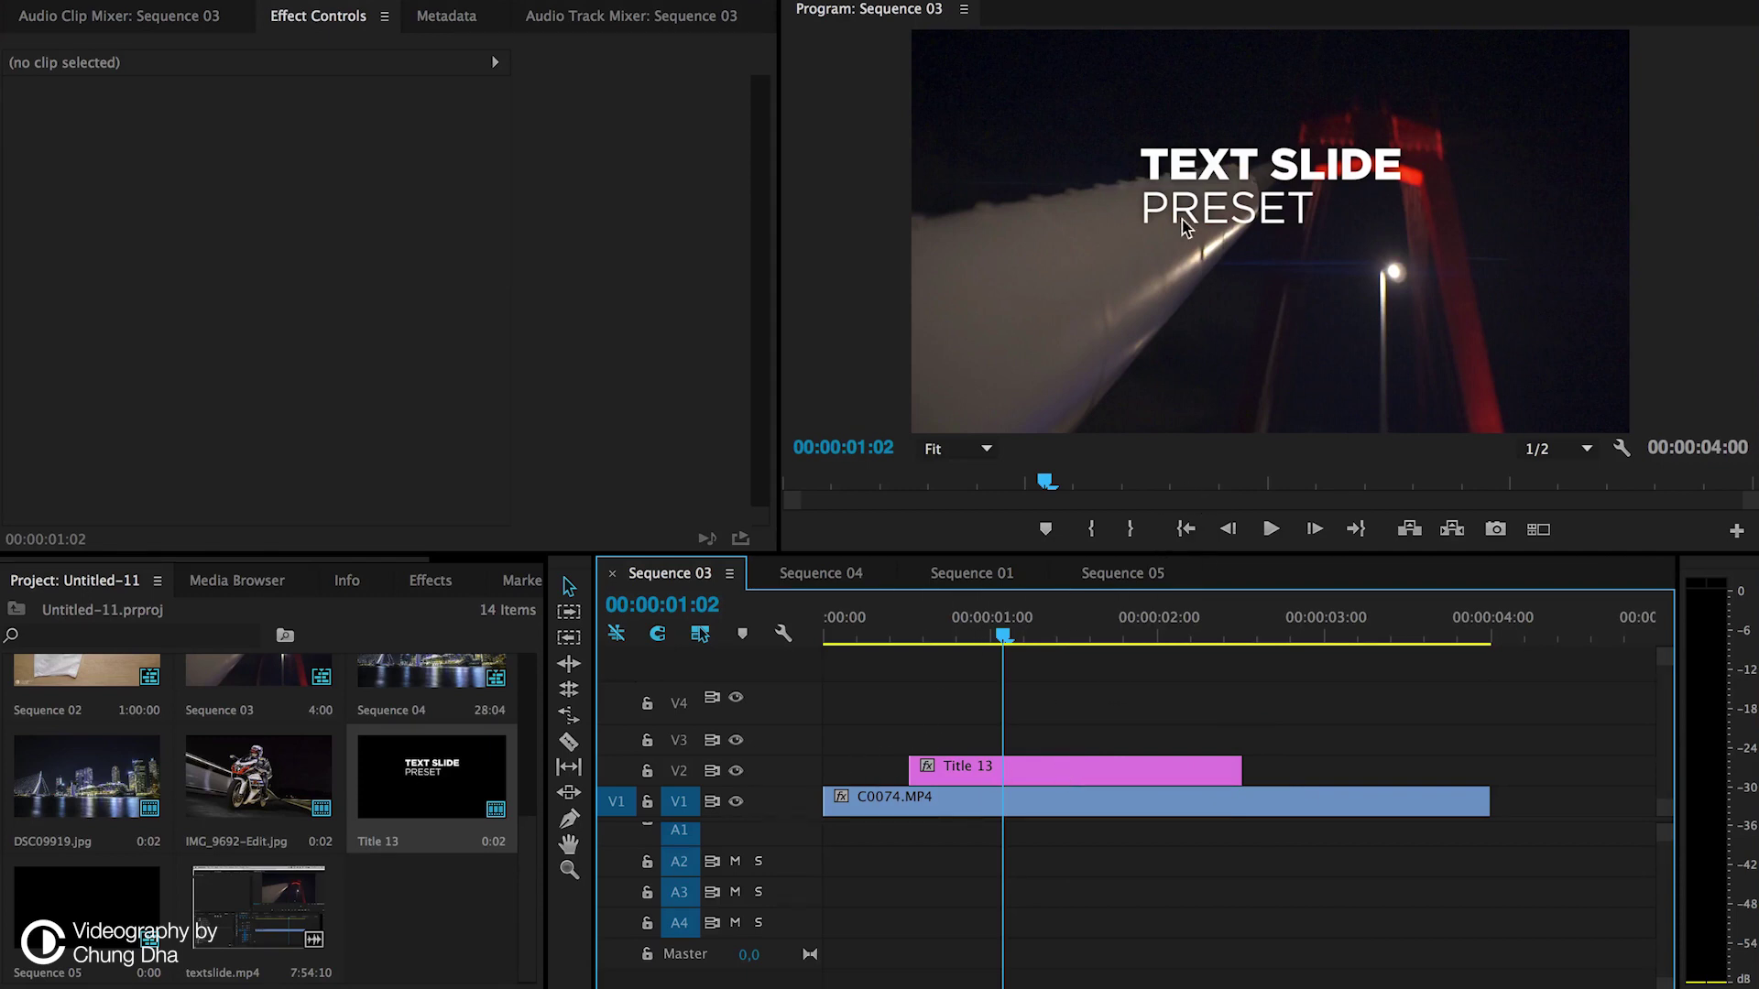
- Open Title 13 in the Titler, centre its text horizontally, then place it just right of centre
double_click(1053, 766)
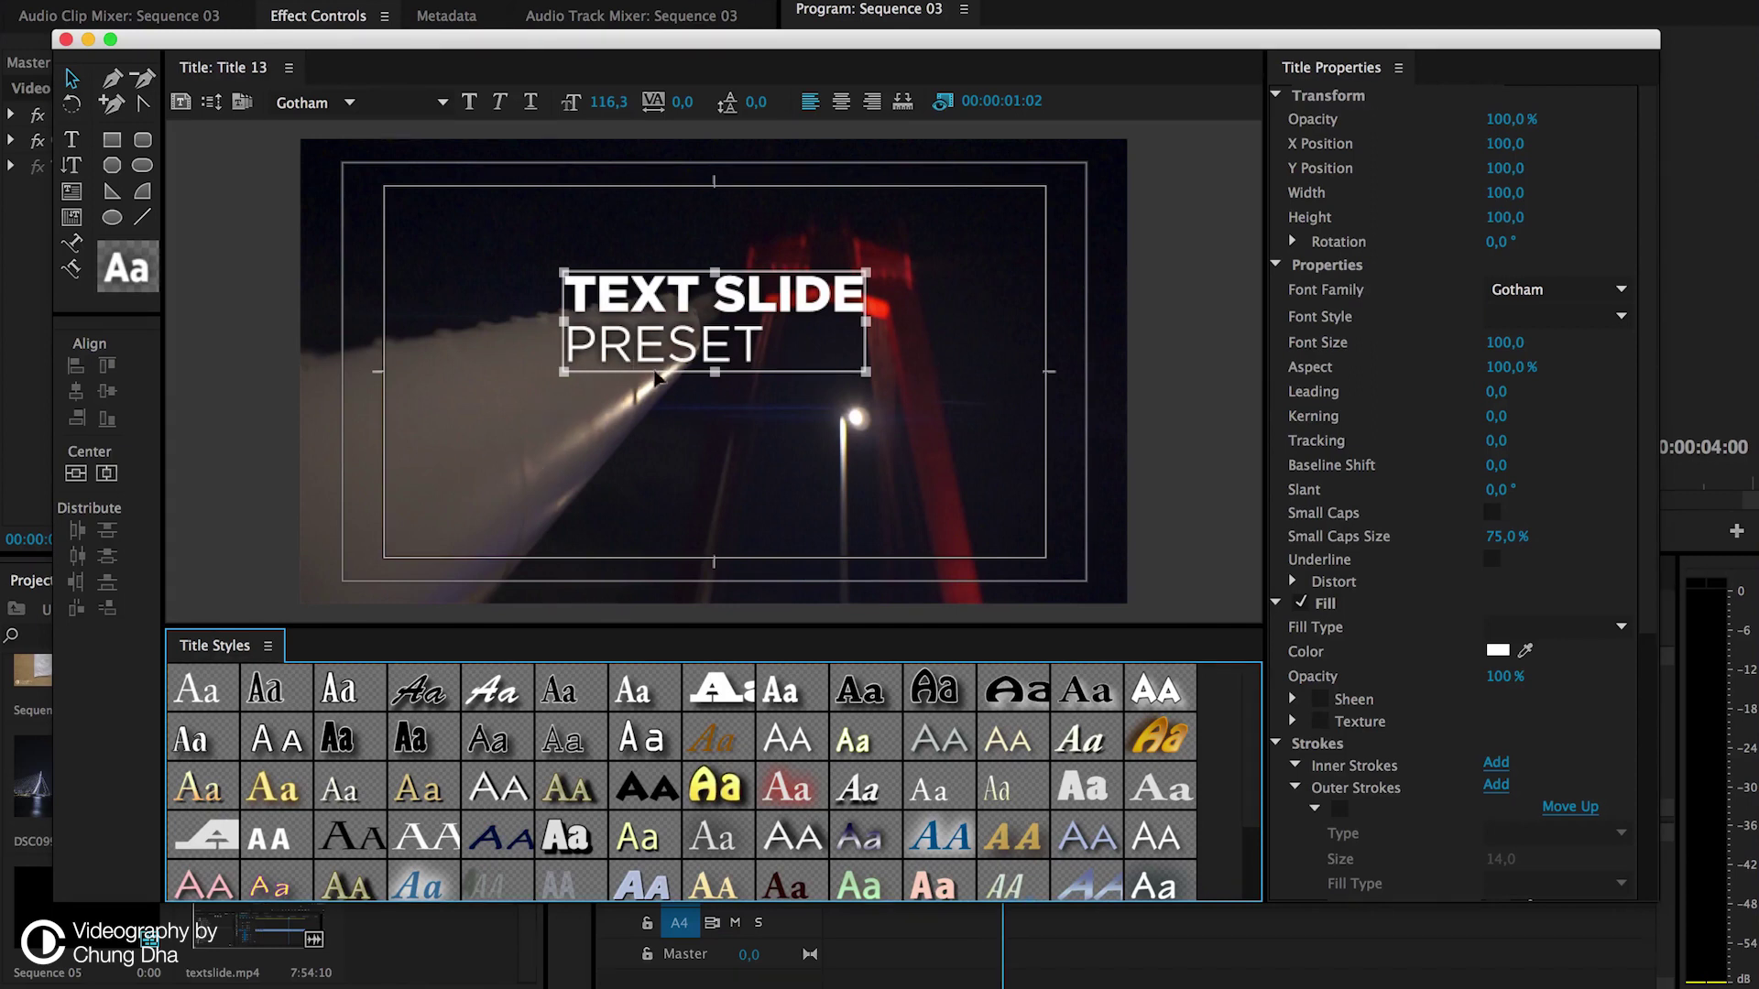
mouse_move(641, 353)
mouse_down()
mouse_move(438, 451)
mouse_move(449, 443)
mouse_up()
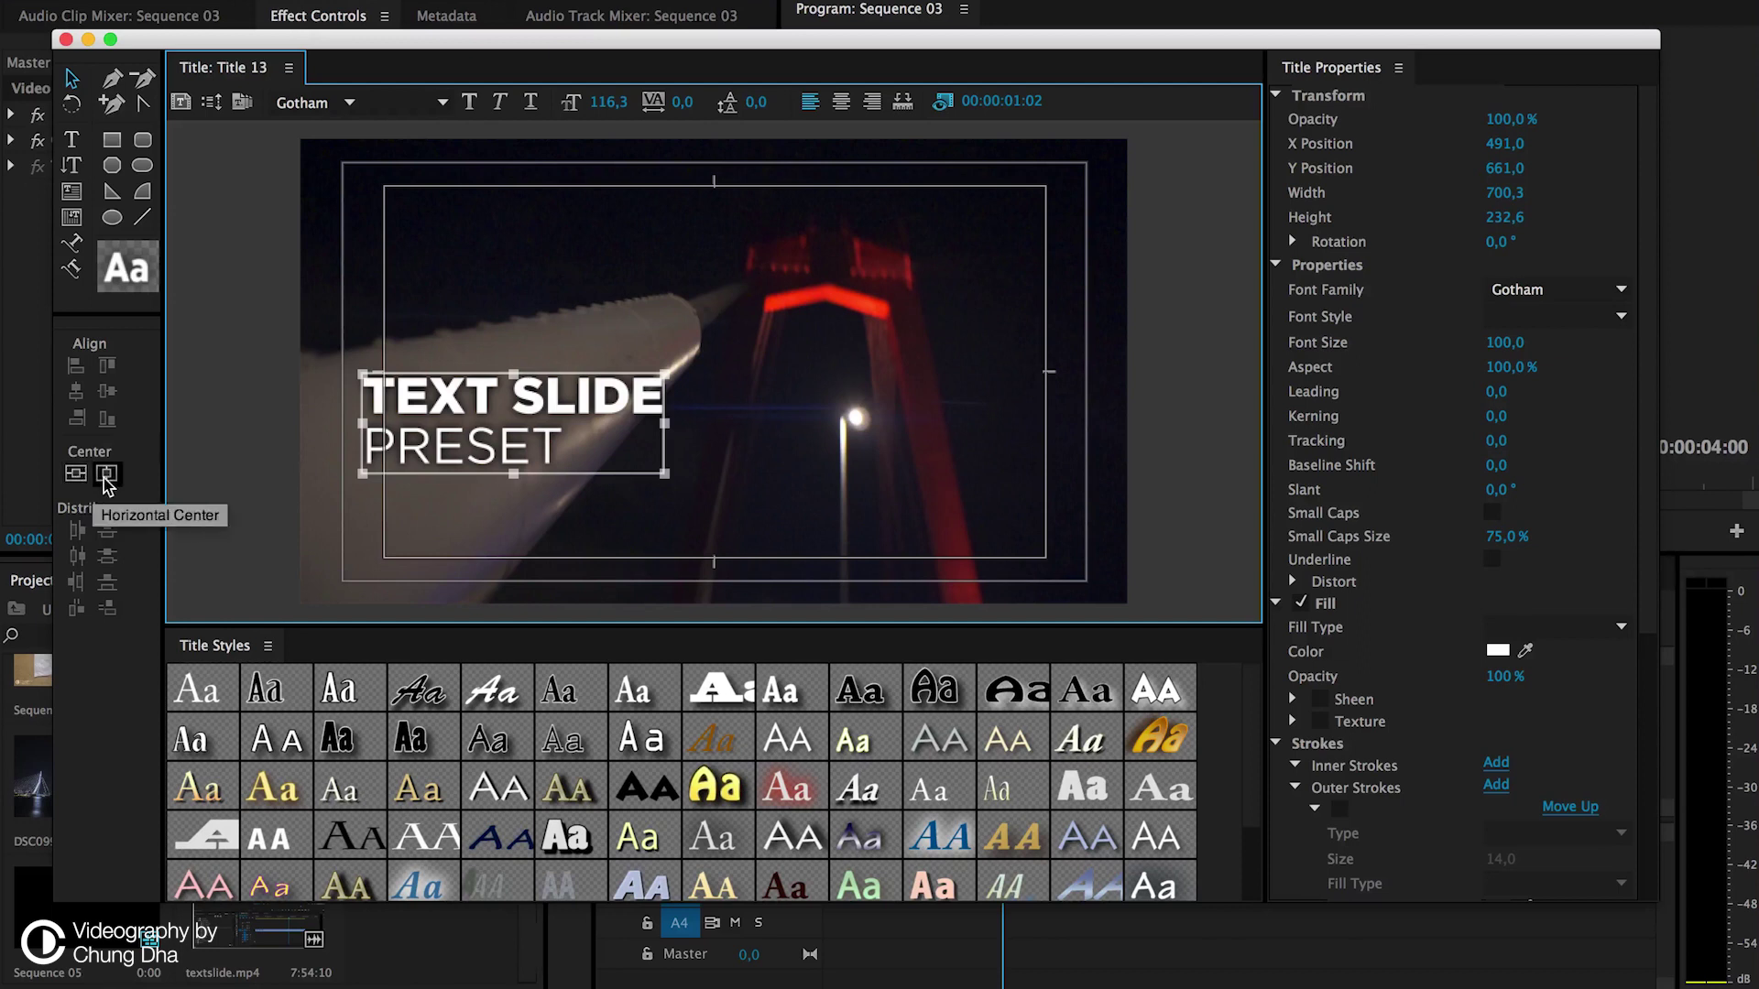
click(75, 472)
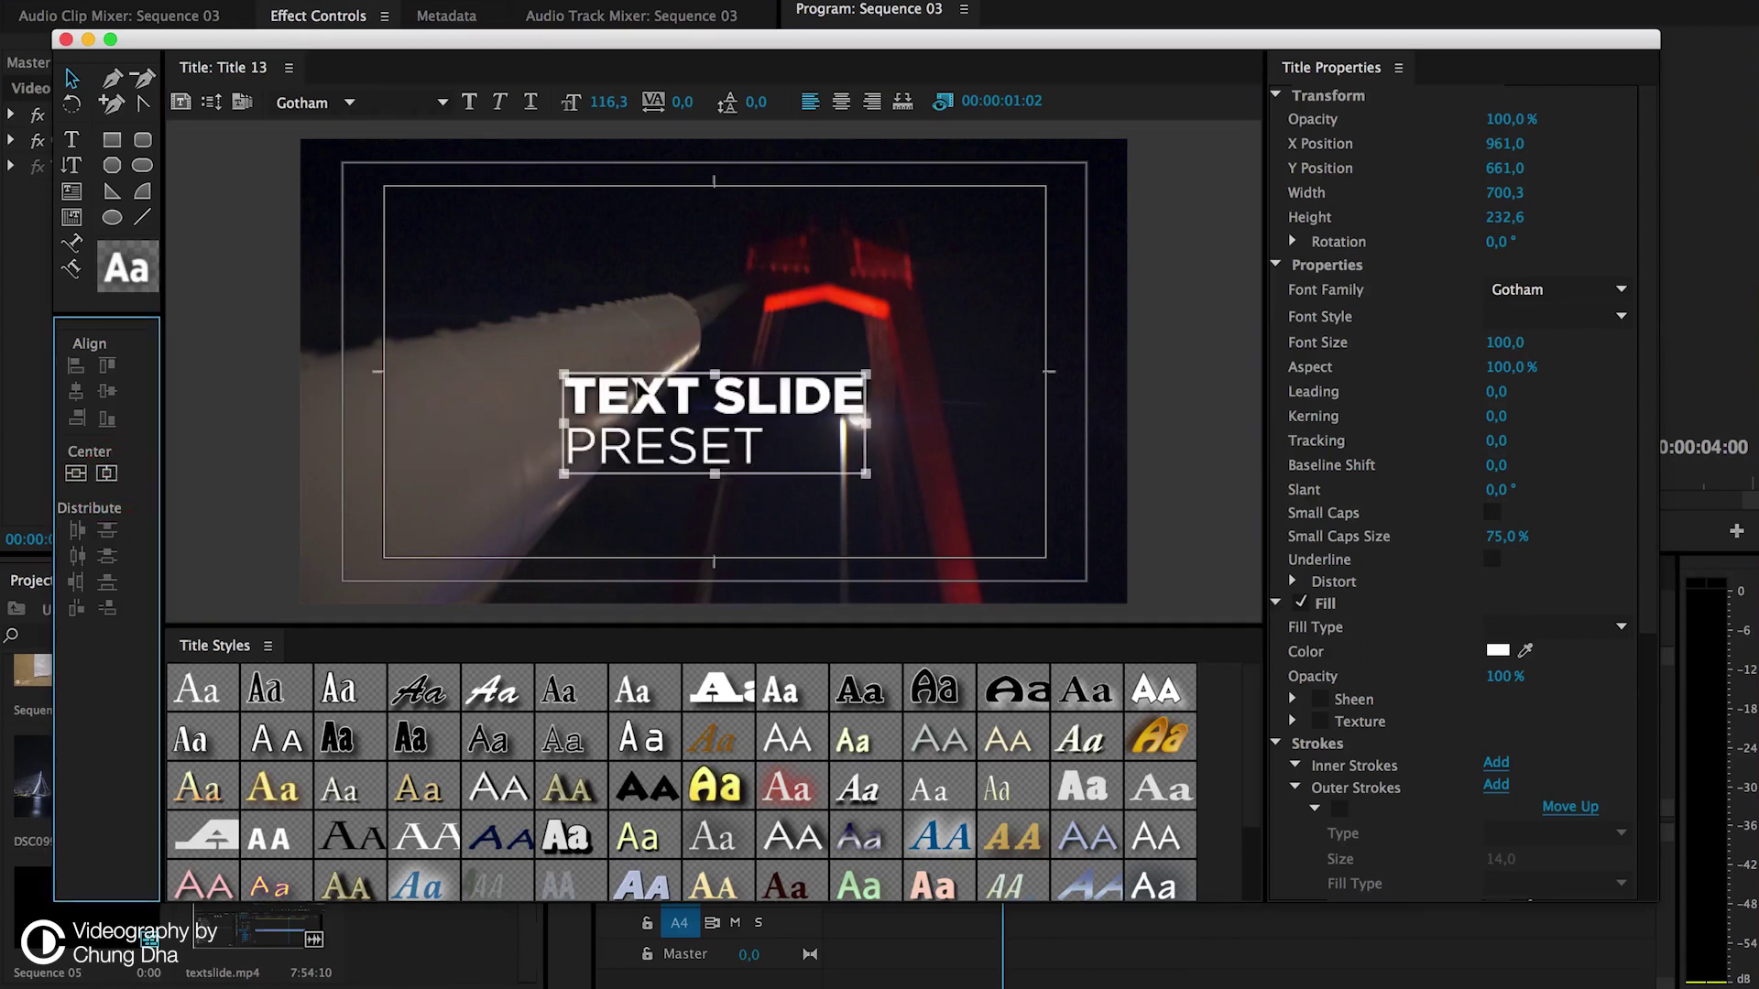
mouse_move(651, 394)
mouse_down()
mouse_move(461, 361)
mouse_move(510, 366)
mouse_move(317, 372)
mouse_up()
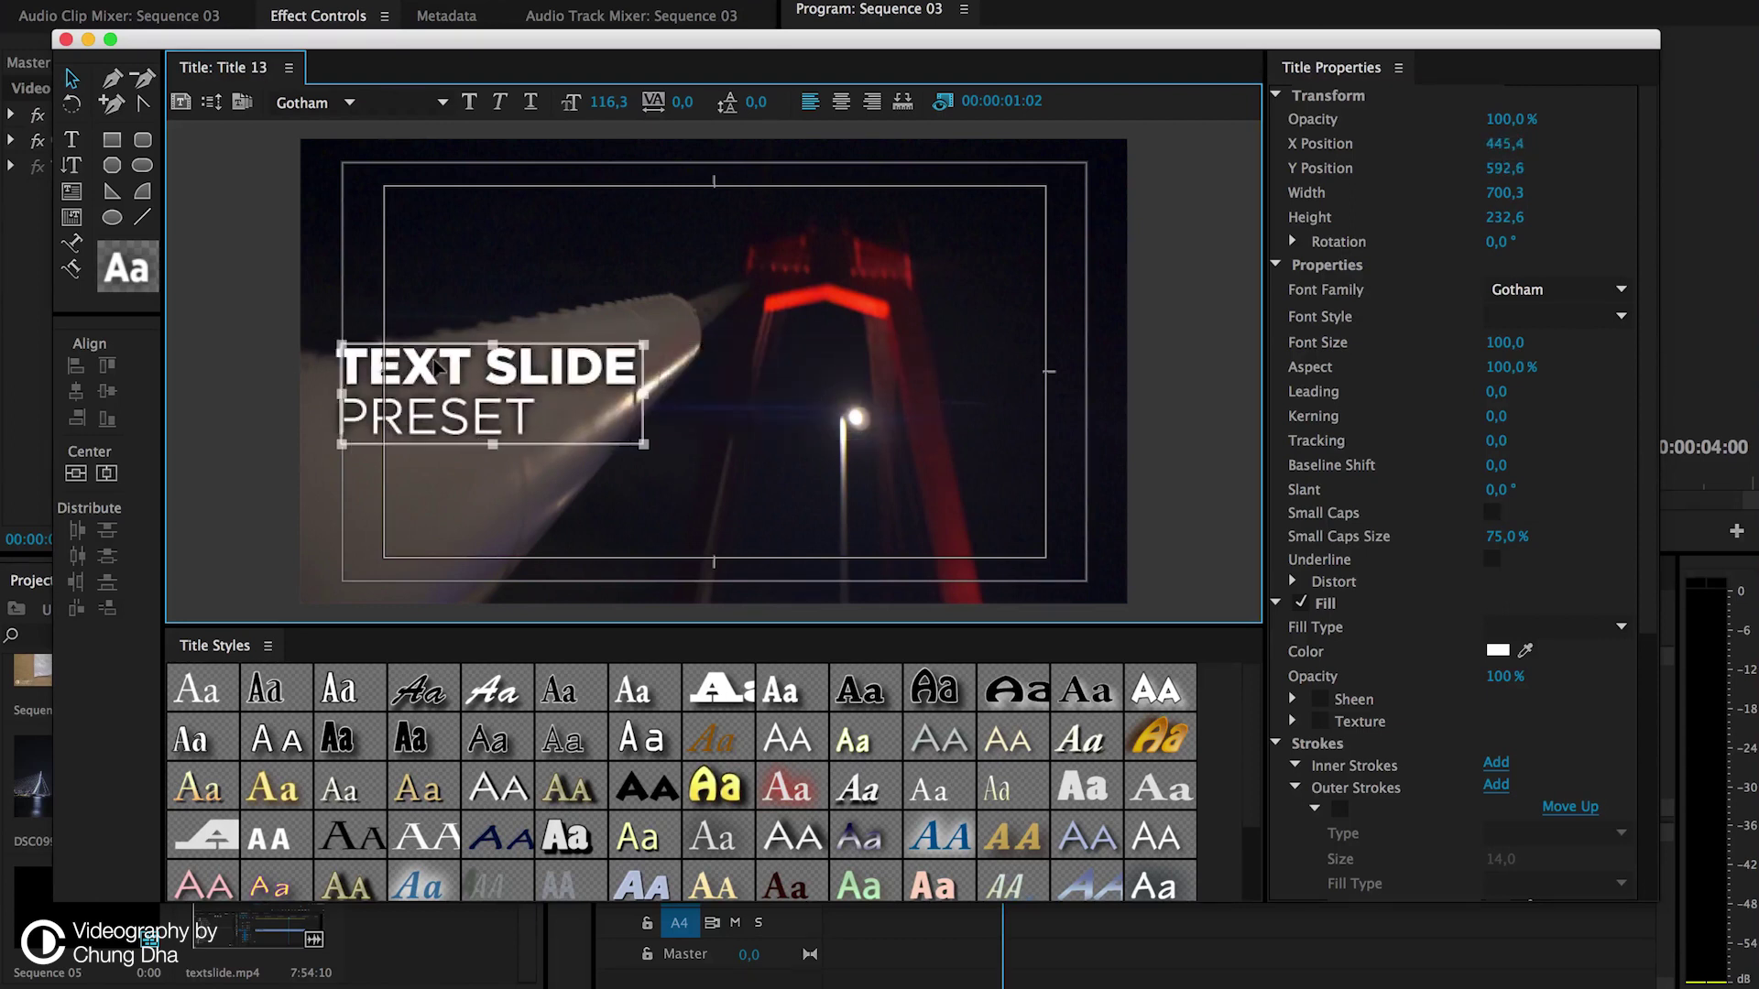
drag(530, 396, 555, 322)
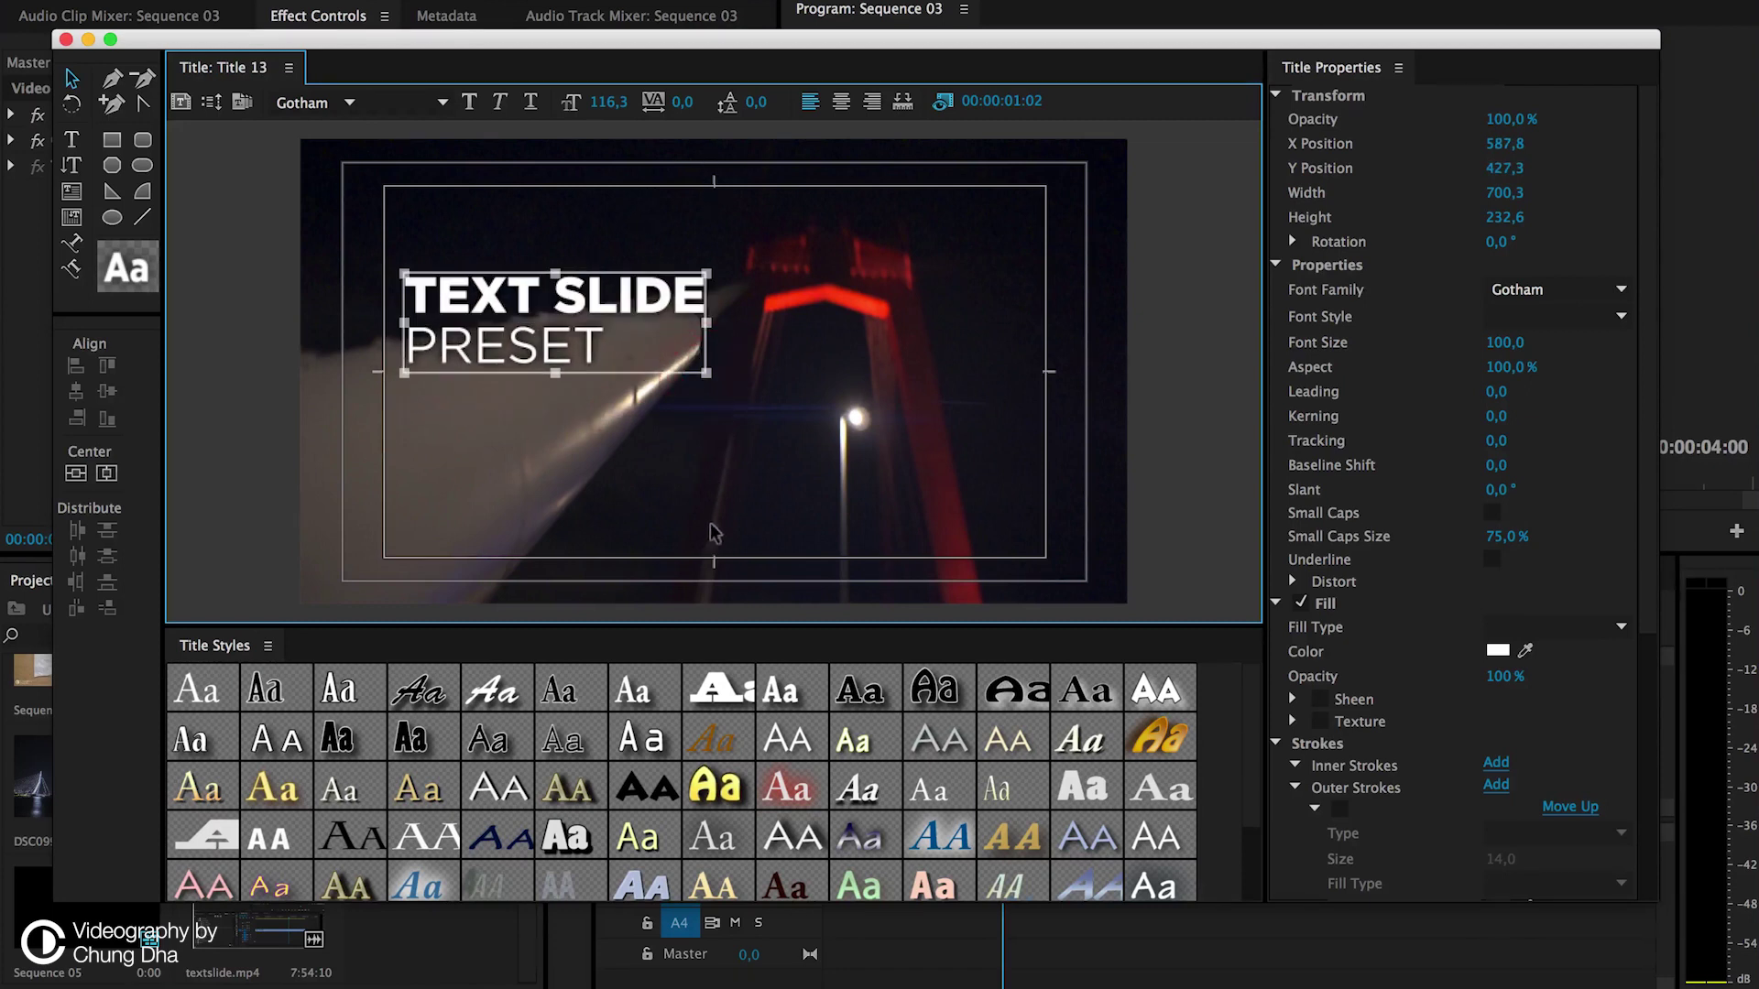
drag(505, 331, 840, 368)
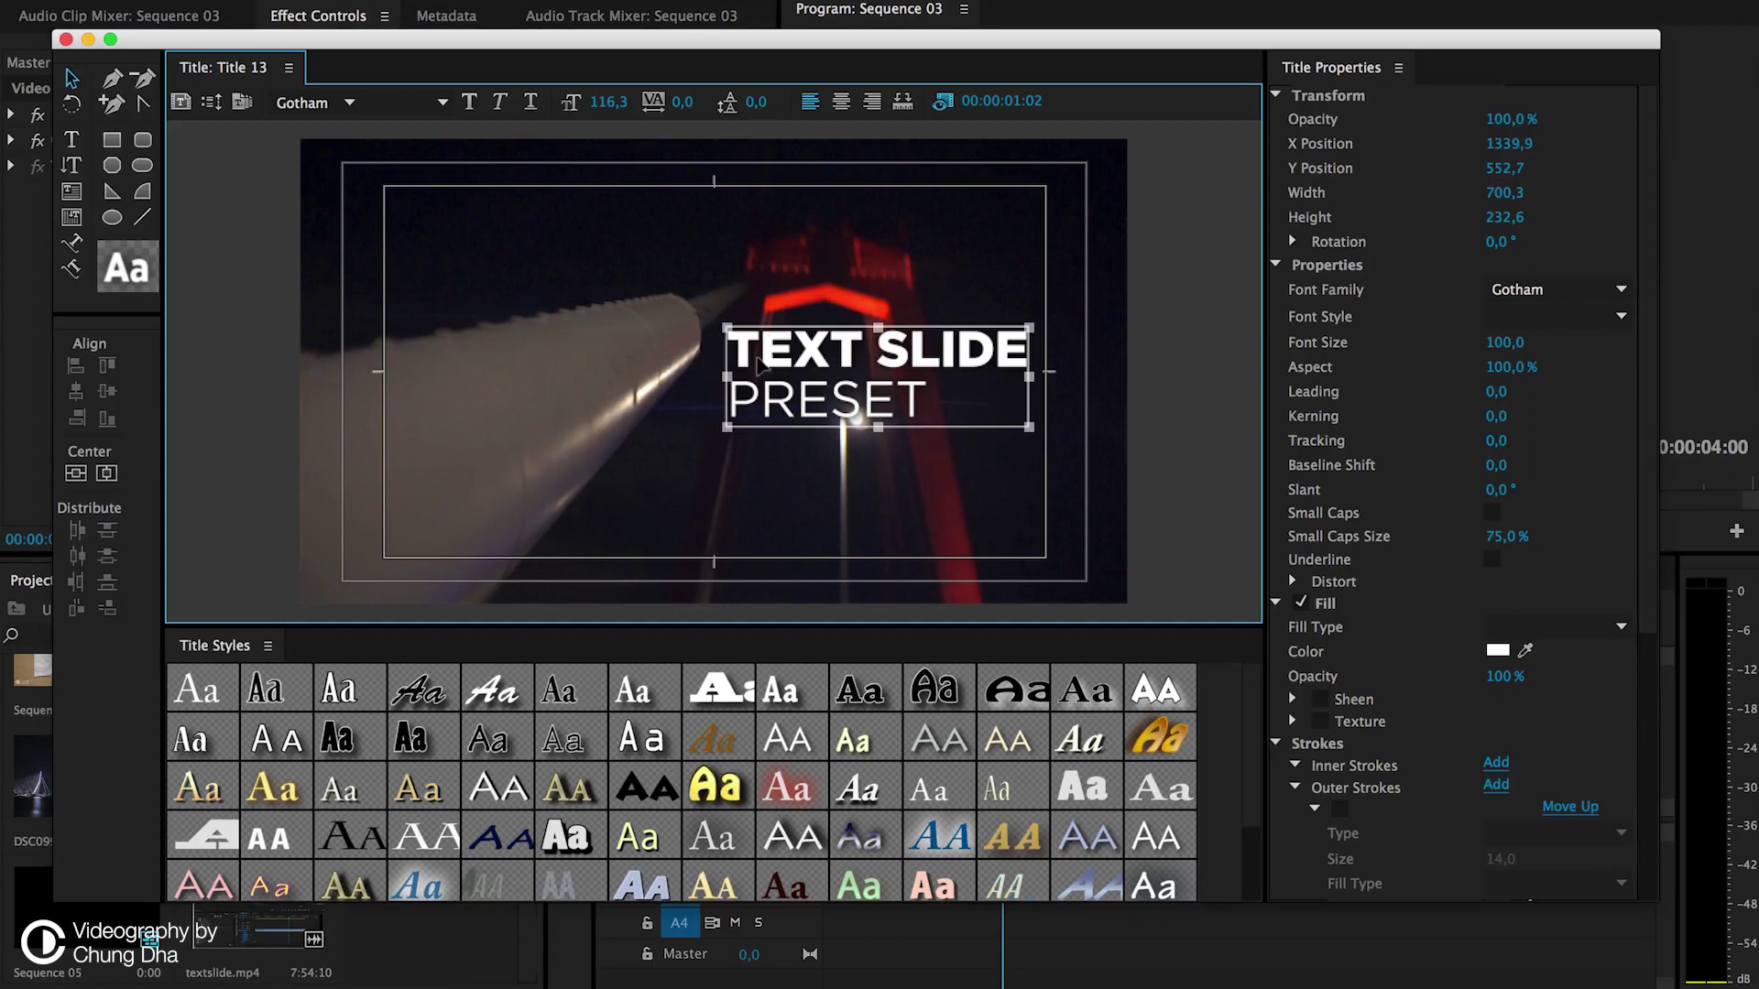
- Rejoin PRESET onto the first line and drag the text box toward frame centre
double_click(725, 396)
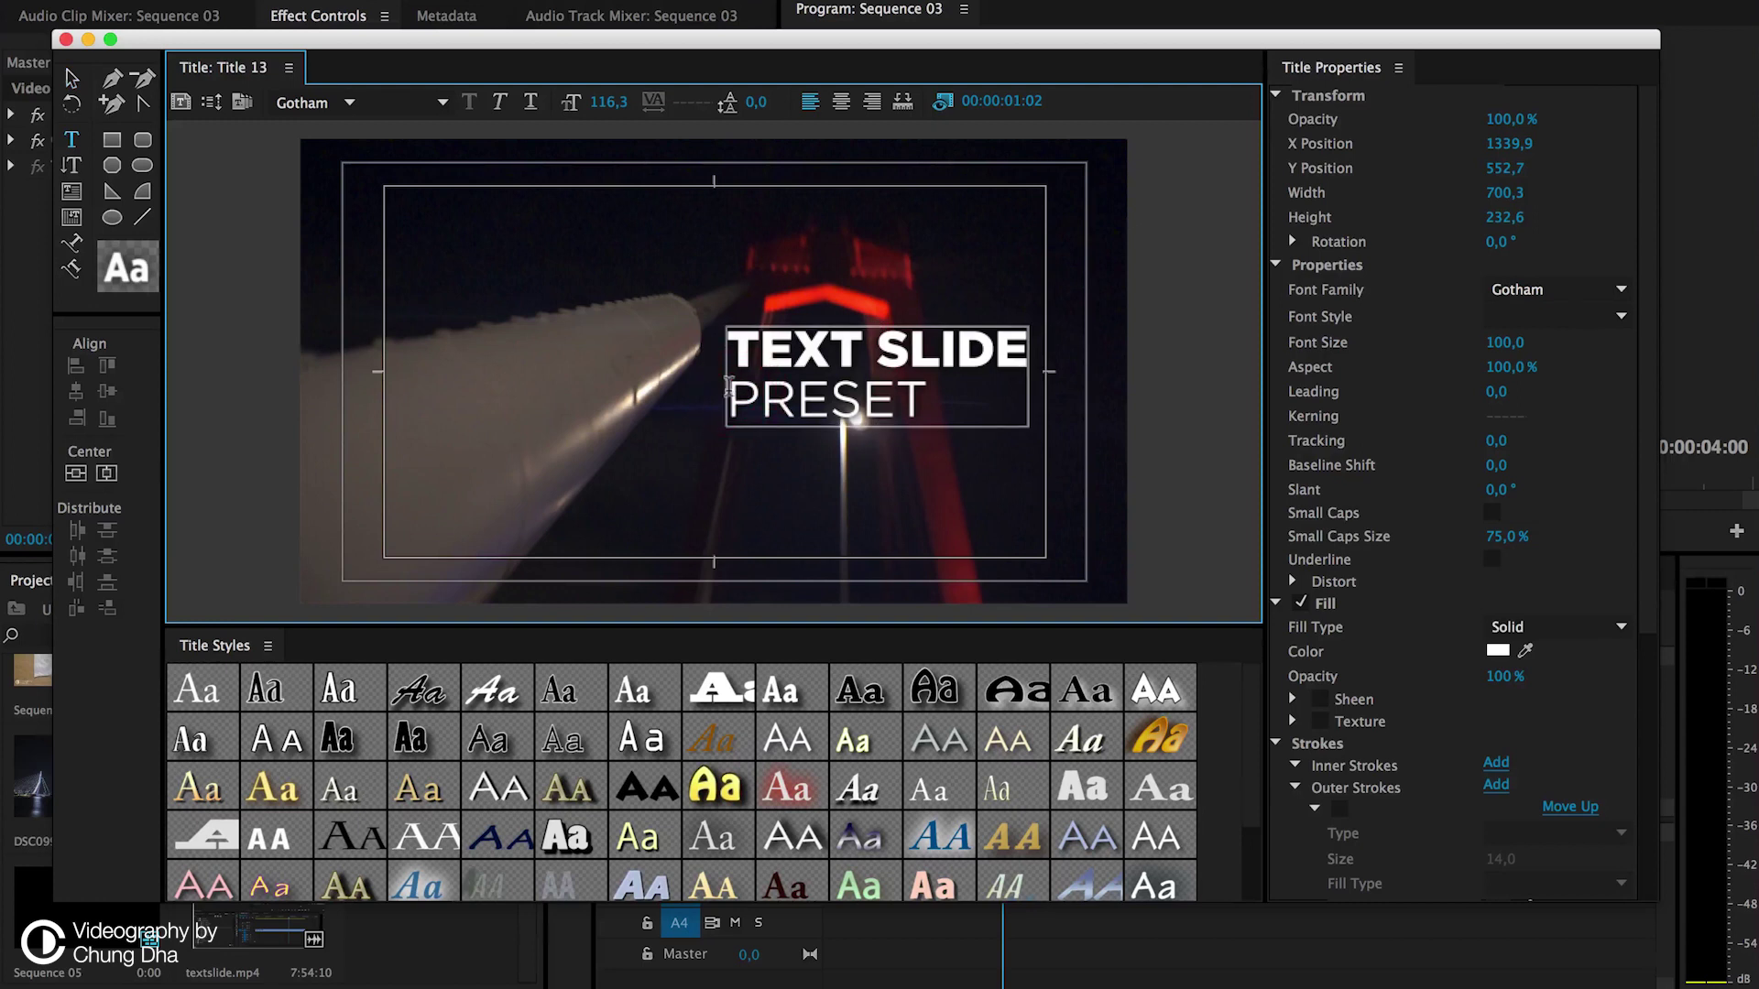
key(BackSpace)
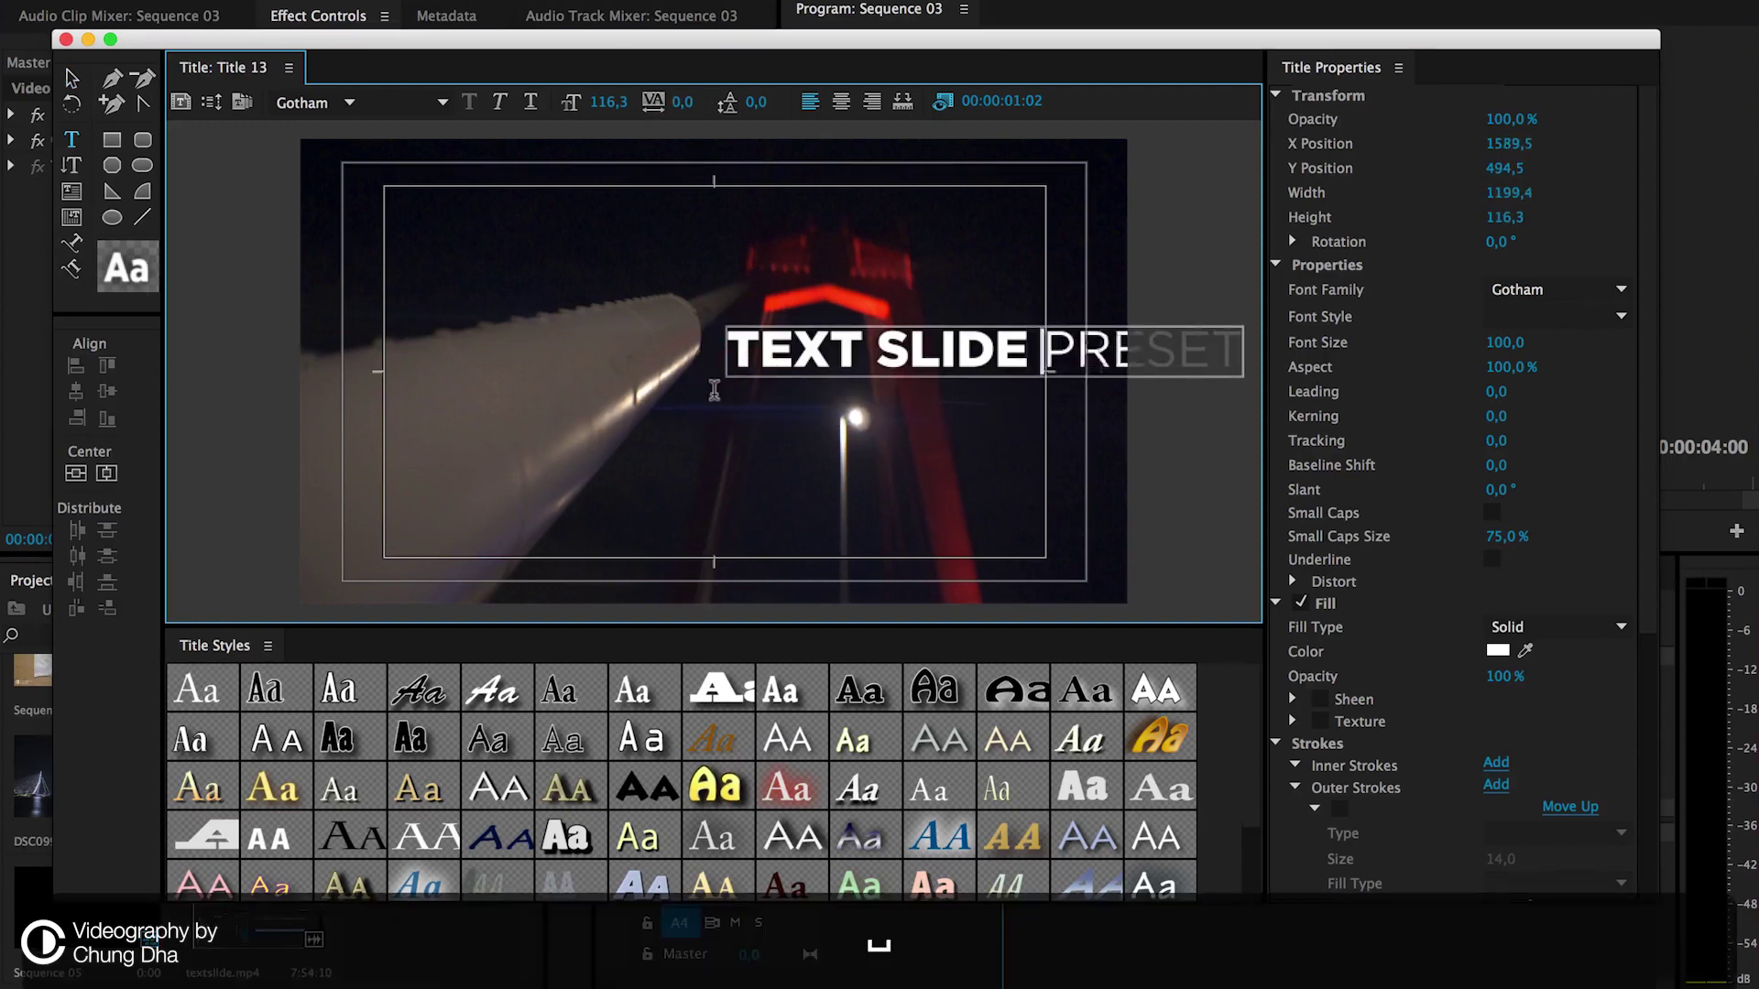
click(73, 79)
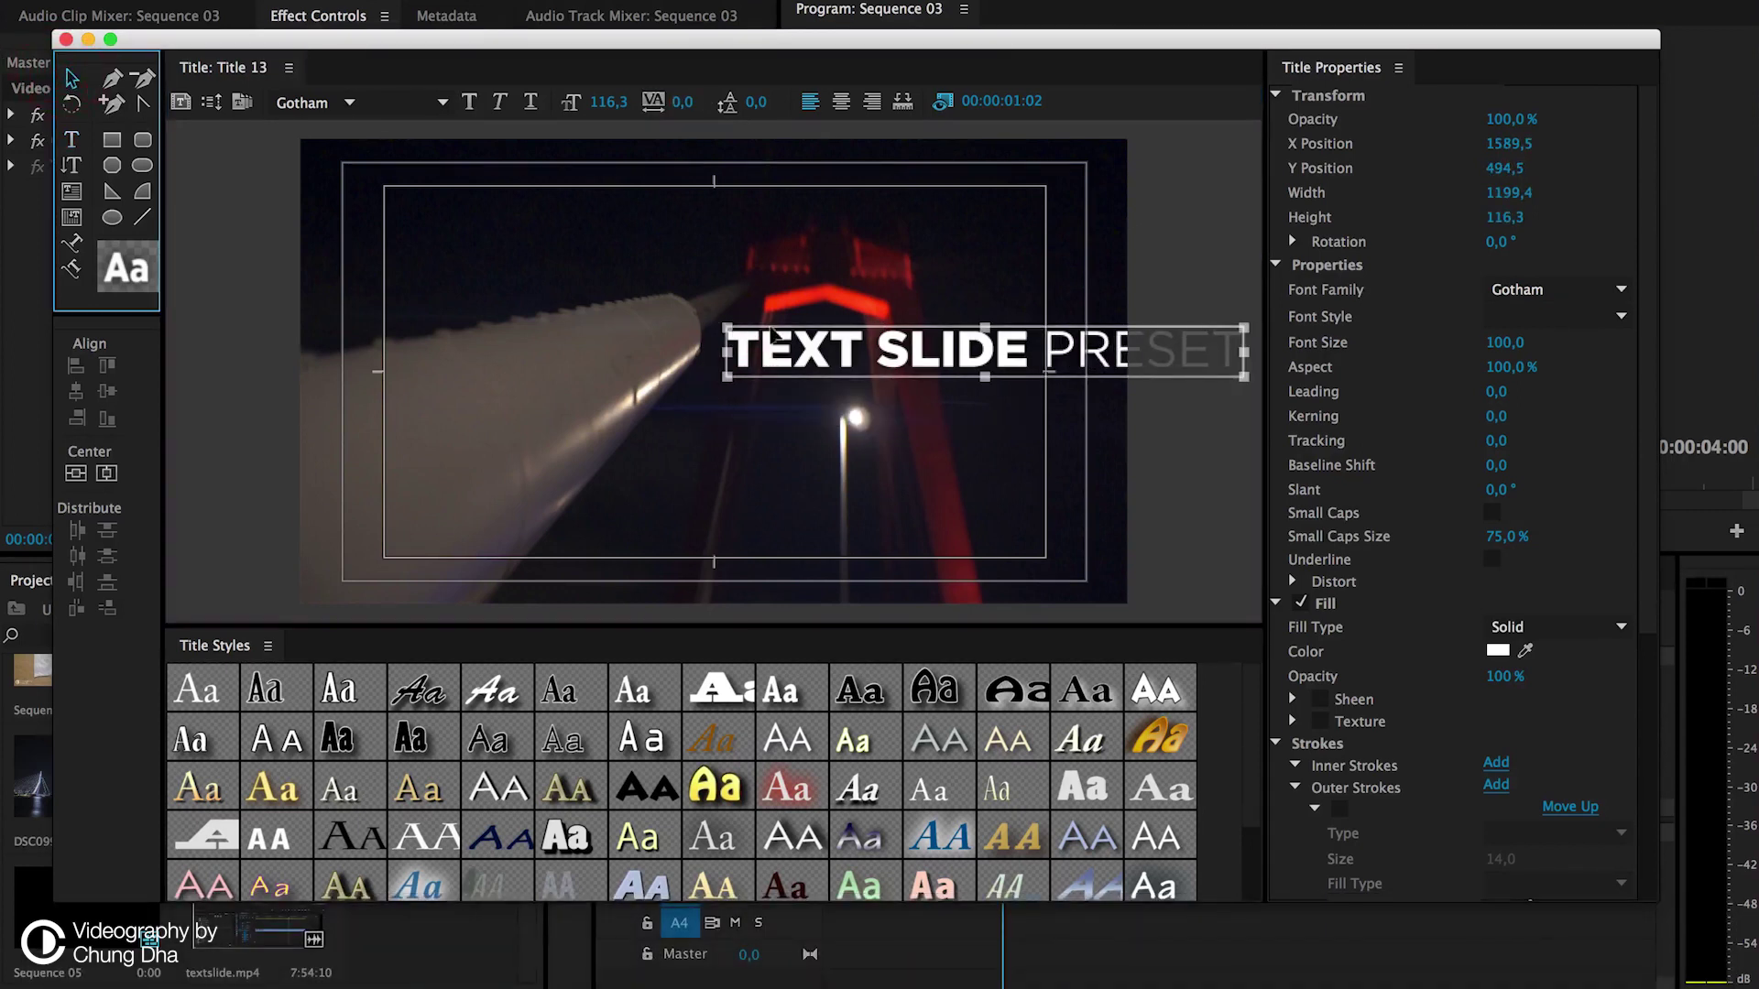
drag(825, 351, 745, 322)
drag(576, 269, 680, 354)
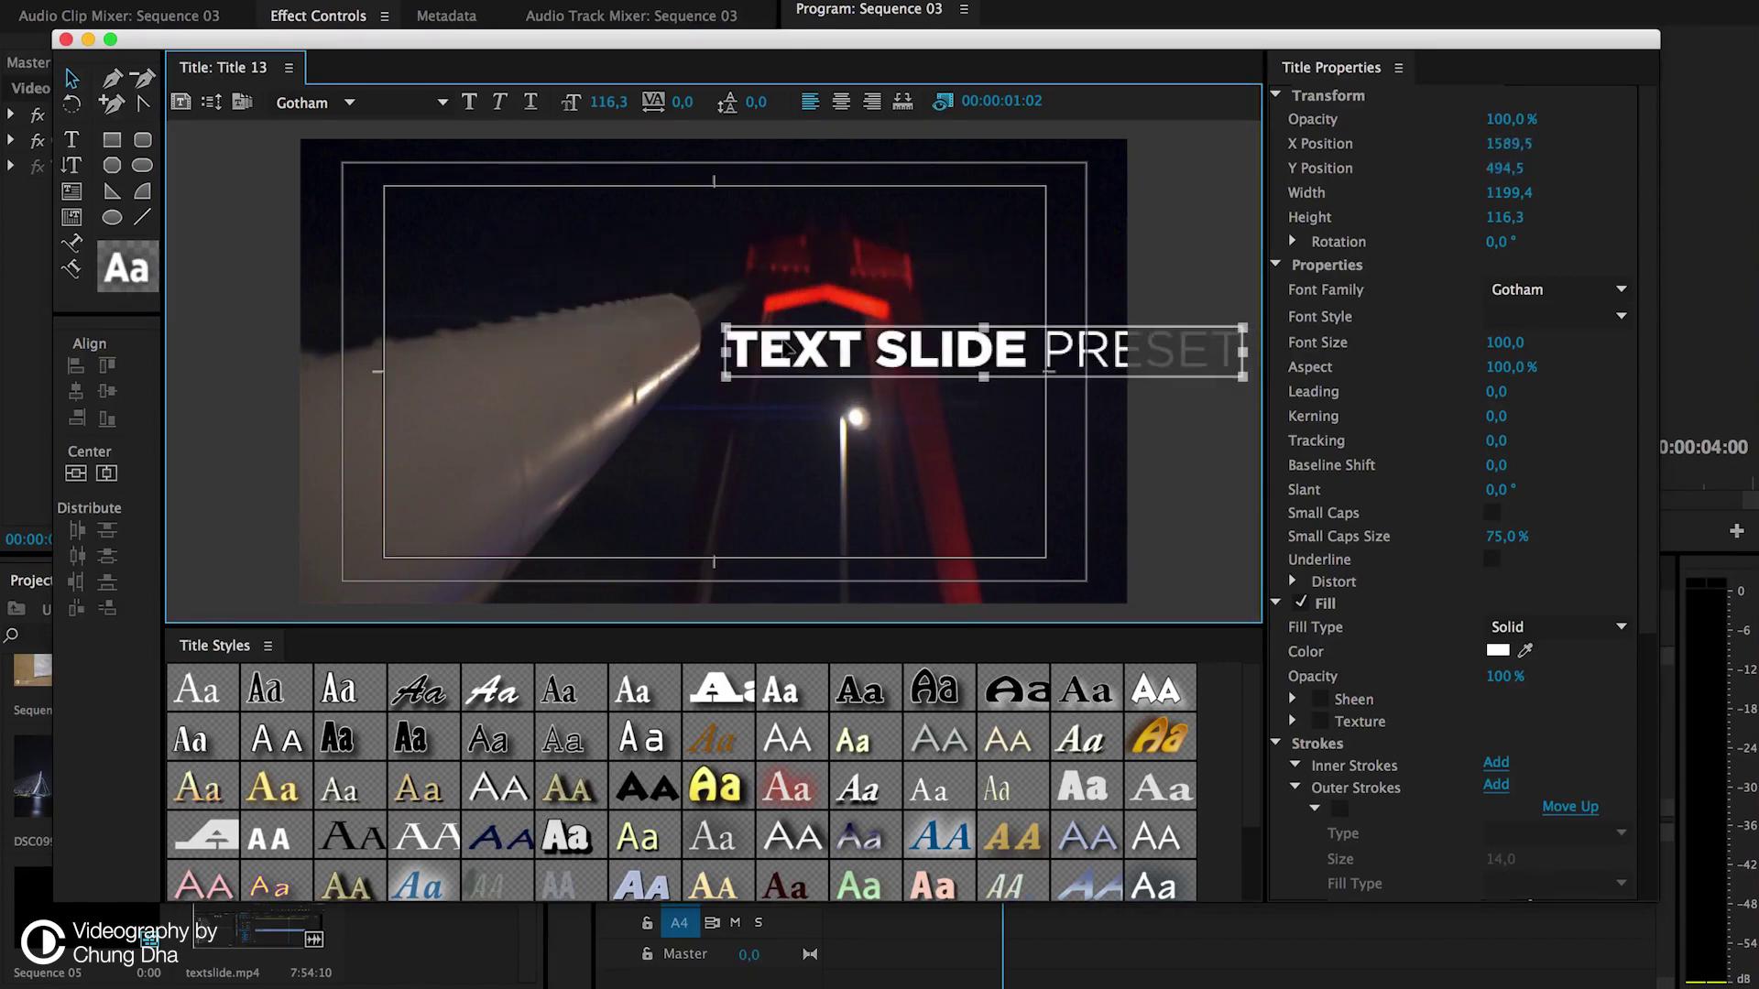
mouse_move(681, 354)
mouse_down()
mouse_move(792, 350)
mouse_move(747, 342)
mouse_up()
- Break PRESET onto a second line under TEXT SLIDE and drag the title back near frame centre
double_click(993, 342)
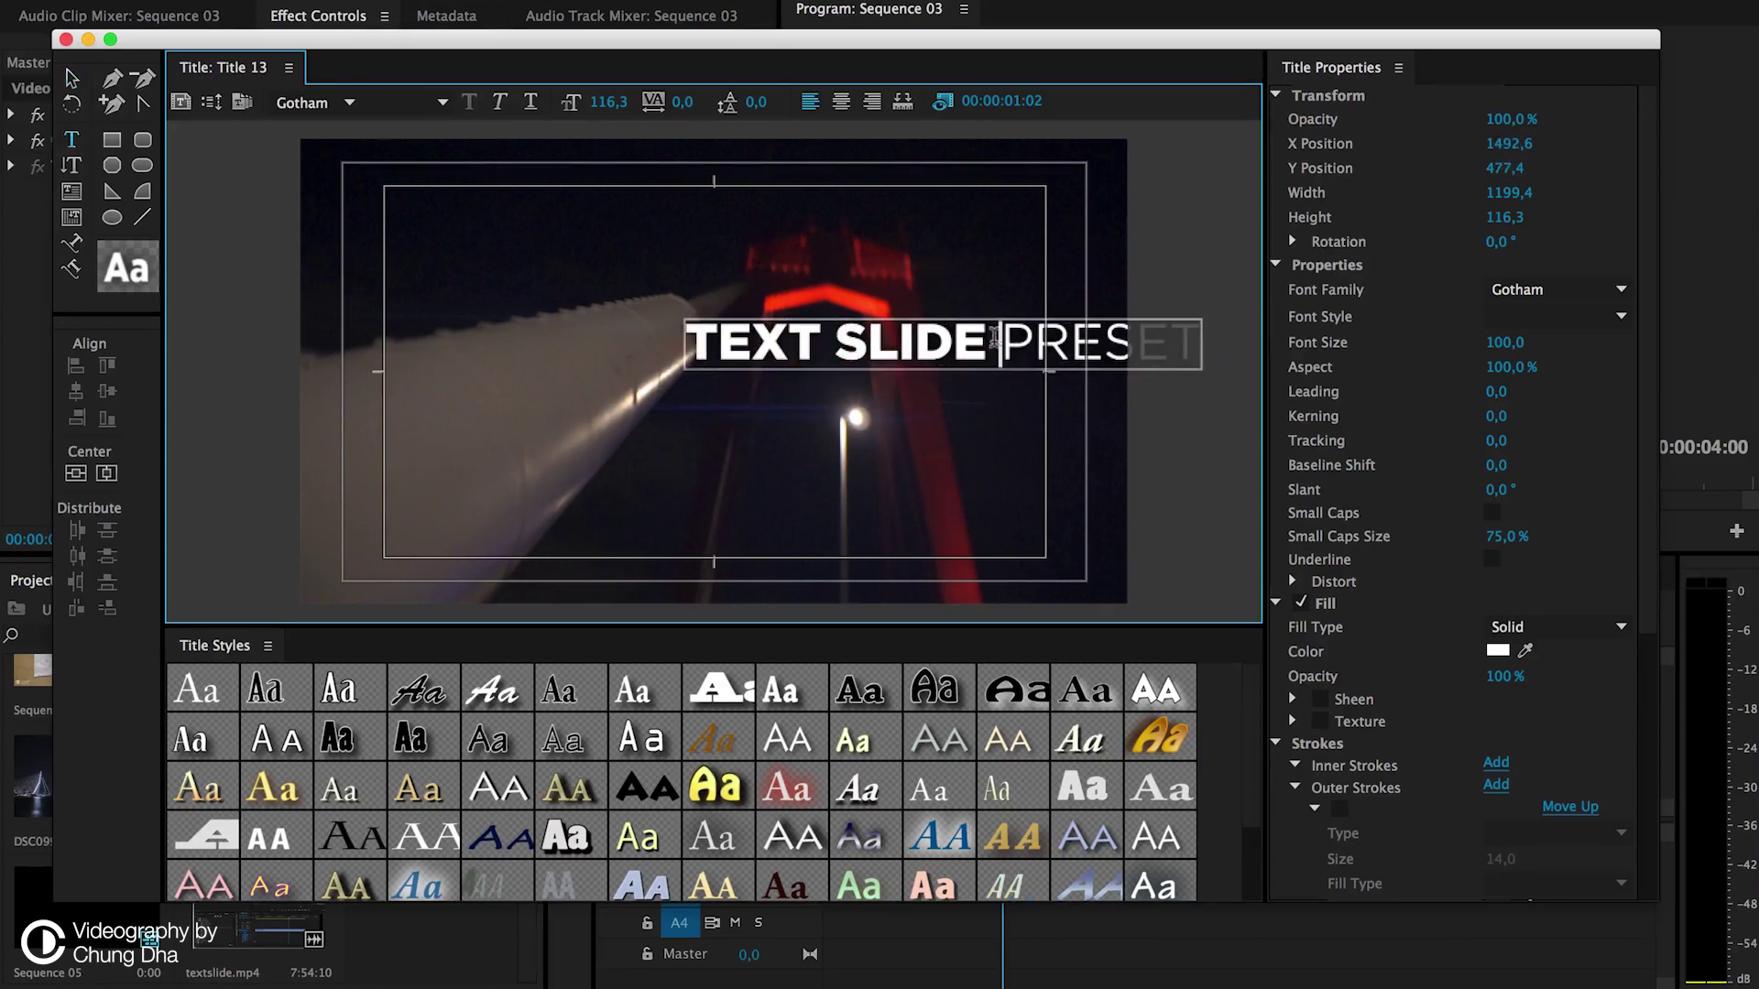
key(Return)
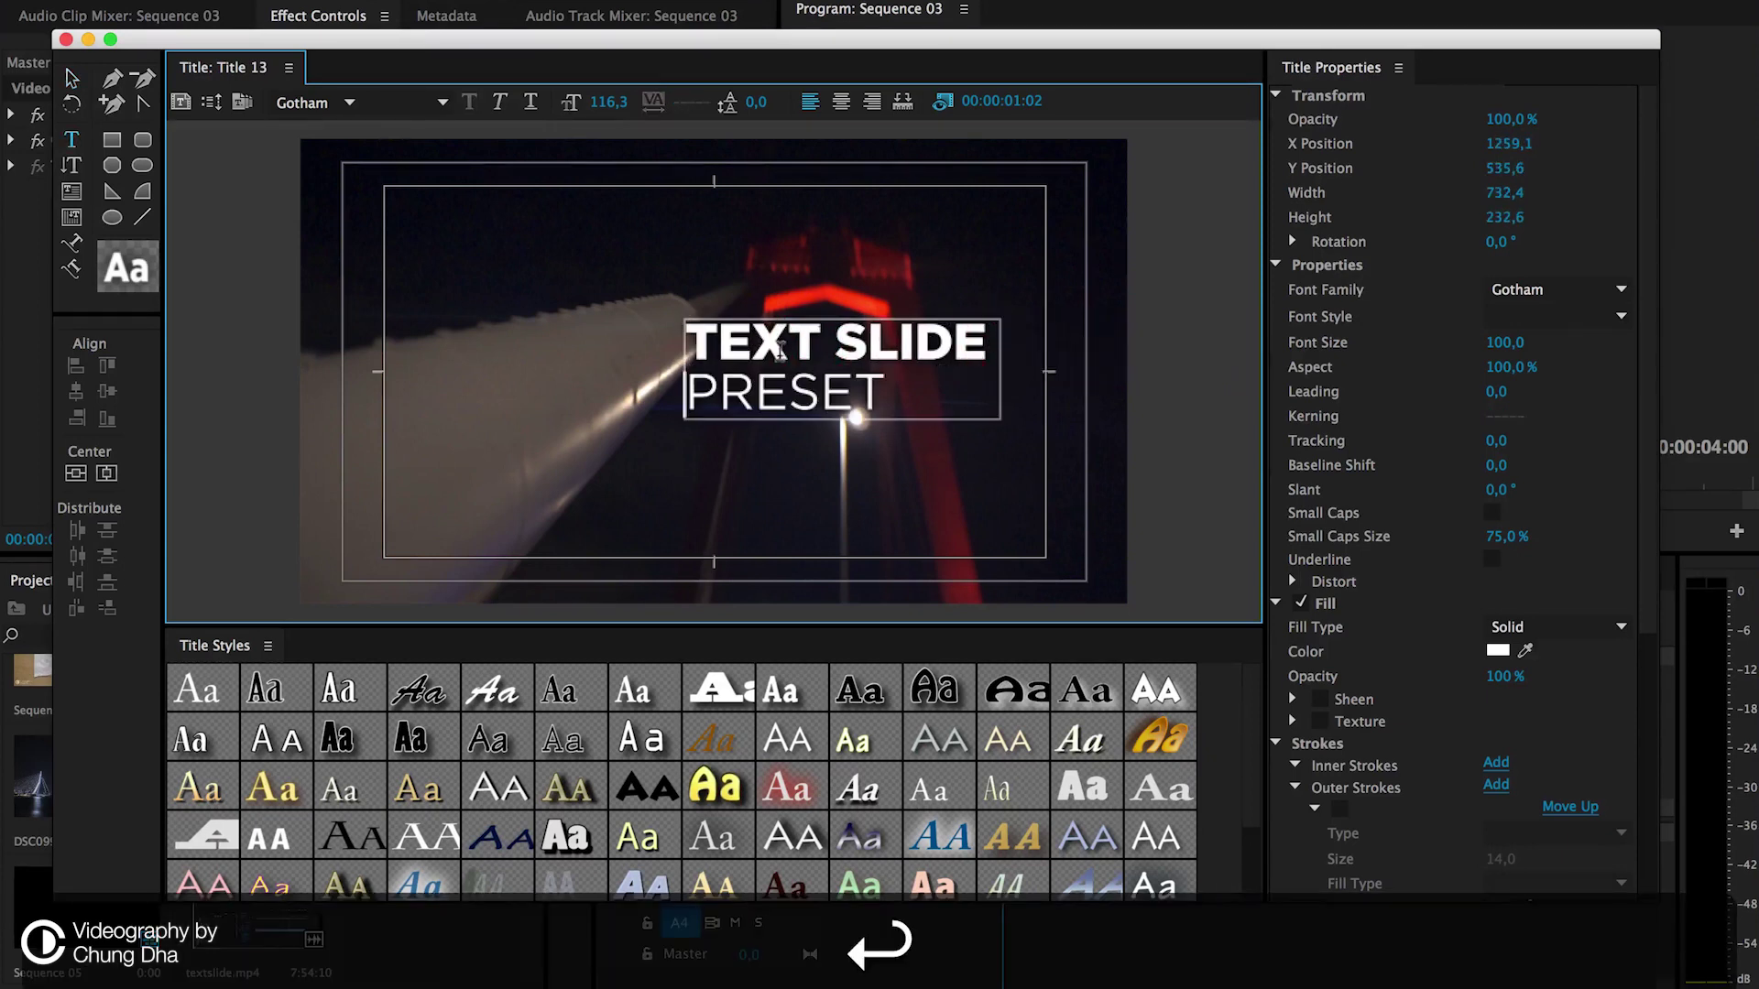
click(824, 502)
click(72, 79)
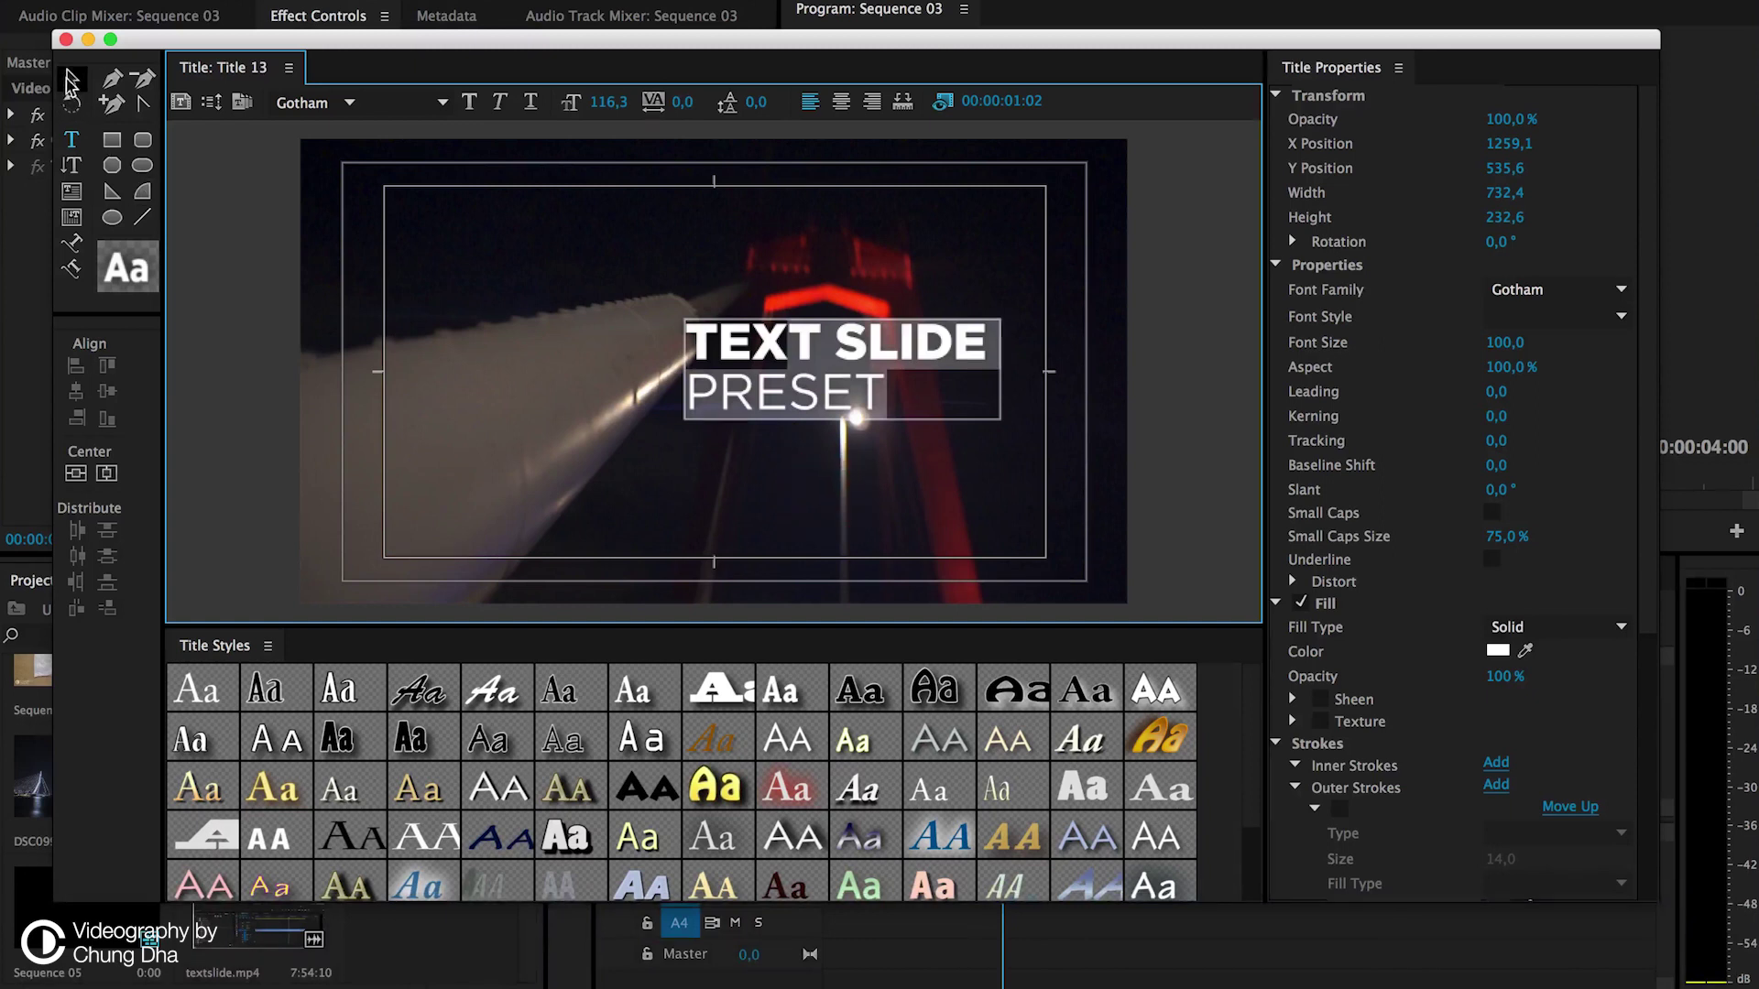
mouse_move(766, 356)
mouse_down()
mouse_move(789, 541)
mouse_move(860, 448)
mouse_up()
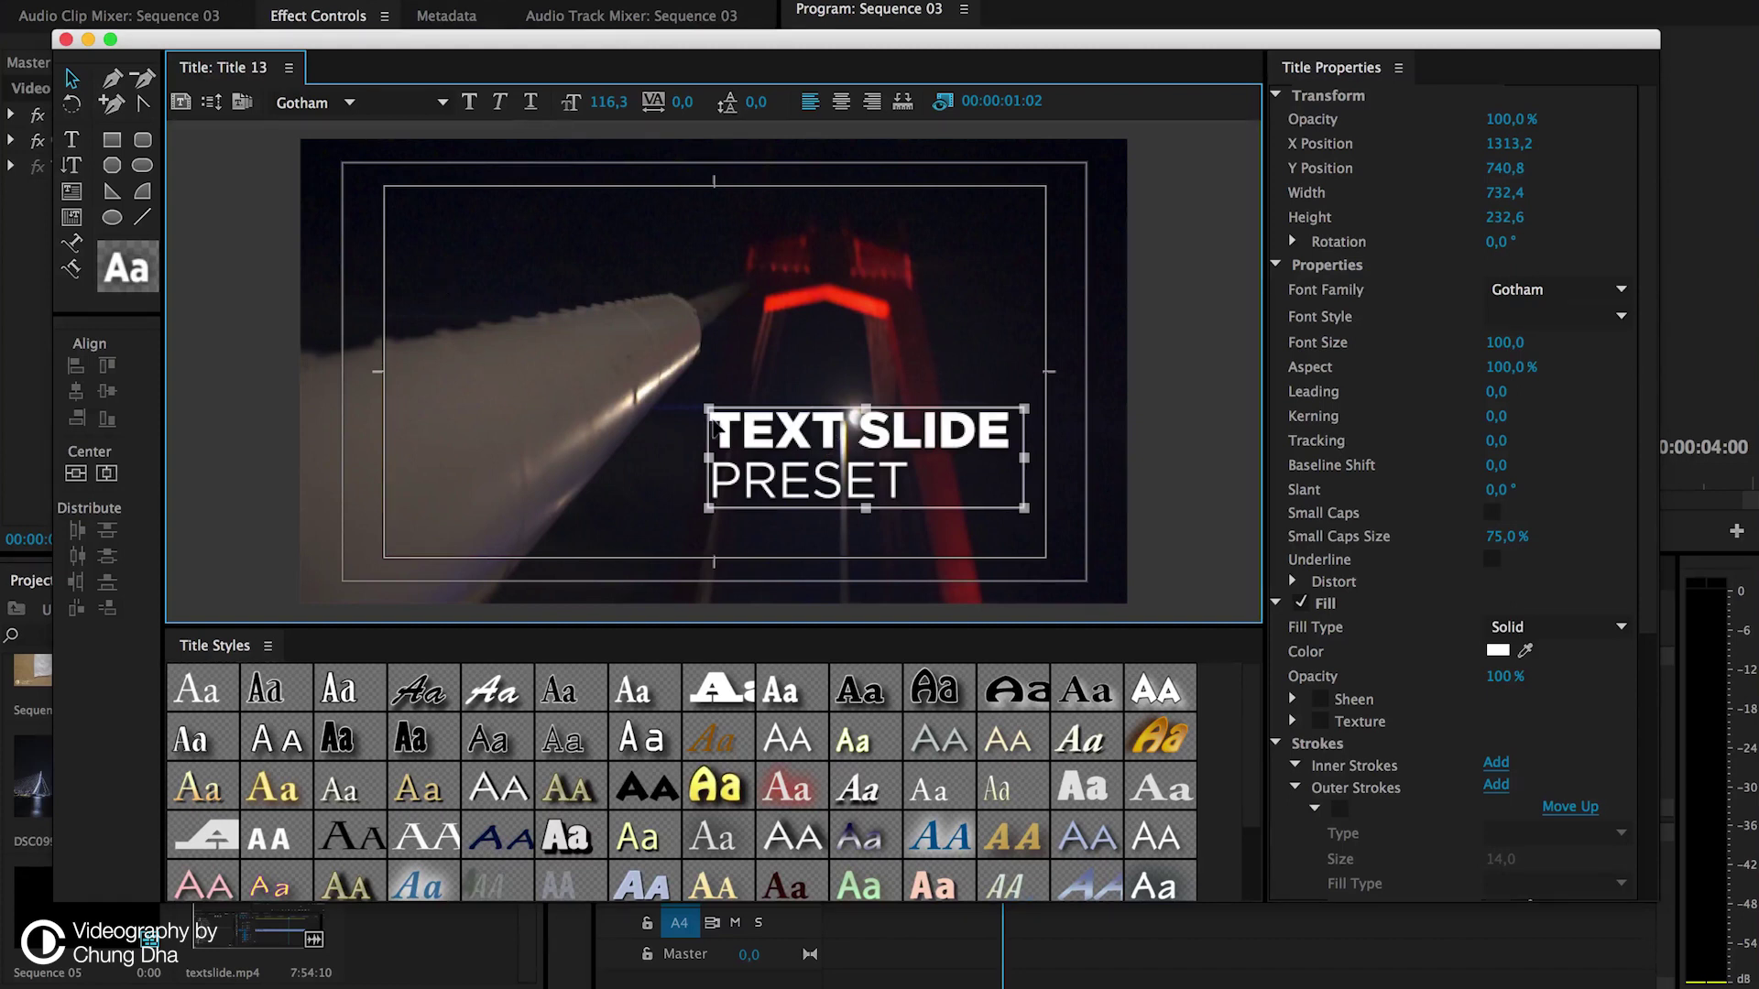
drag(742, 437, 740, 351)
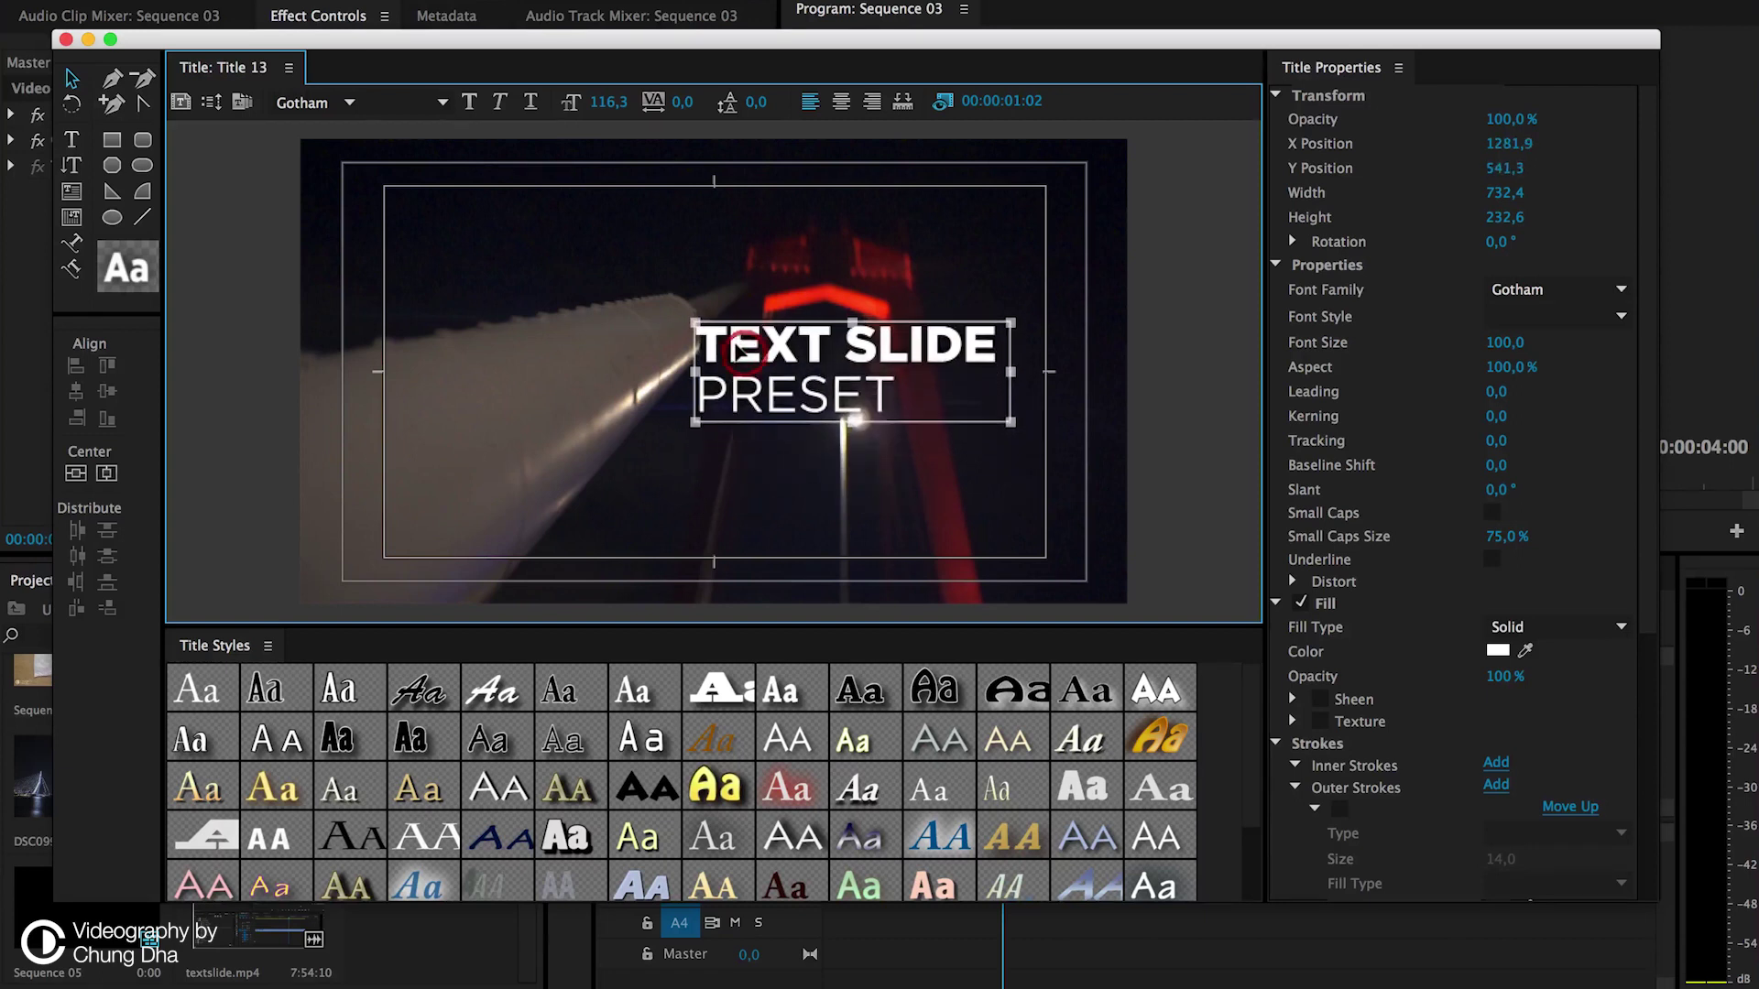
- Rejoin TEXT SLIDE PRESET on one line and centre it horizontally in the frame
double_click(704, 396)
key(BackSpace)
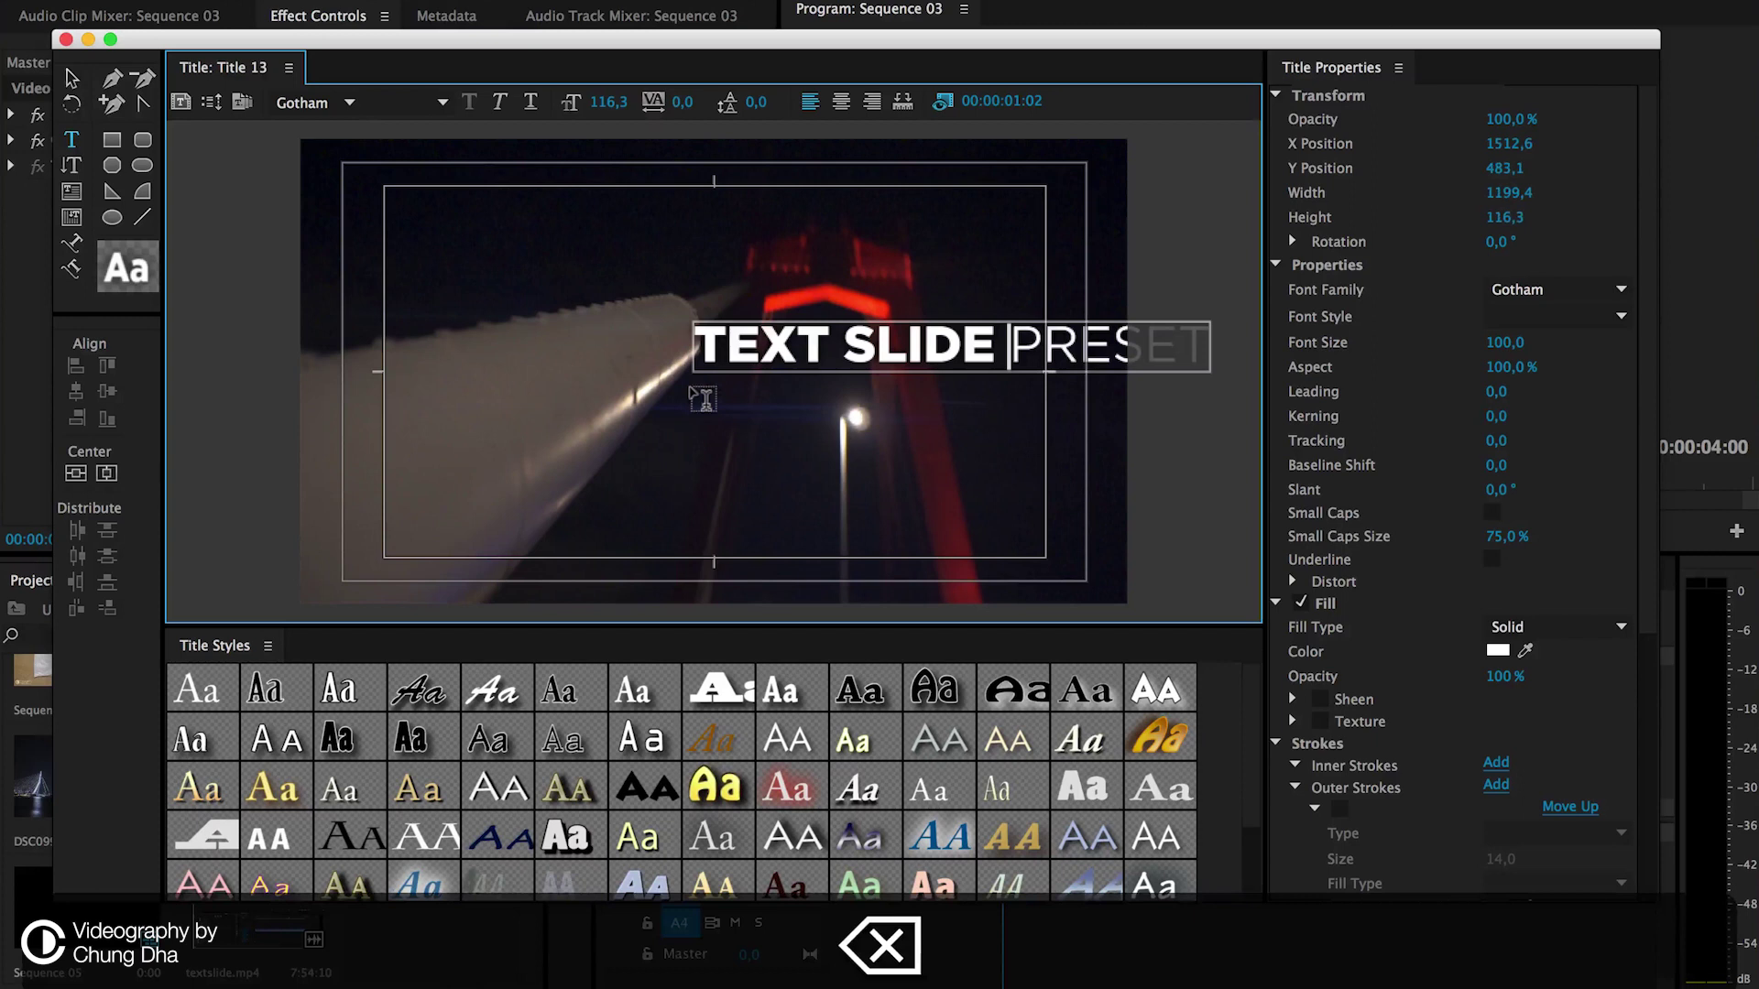
click(72, 87)
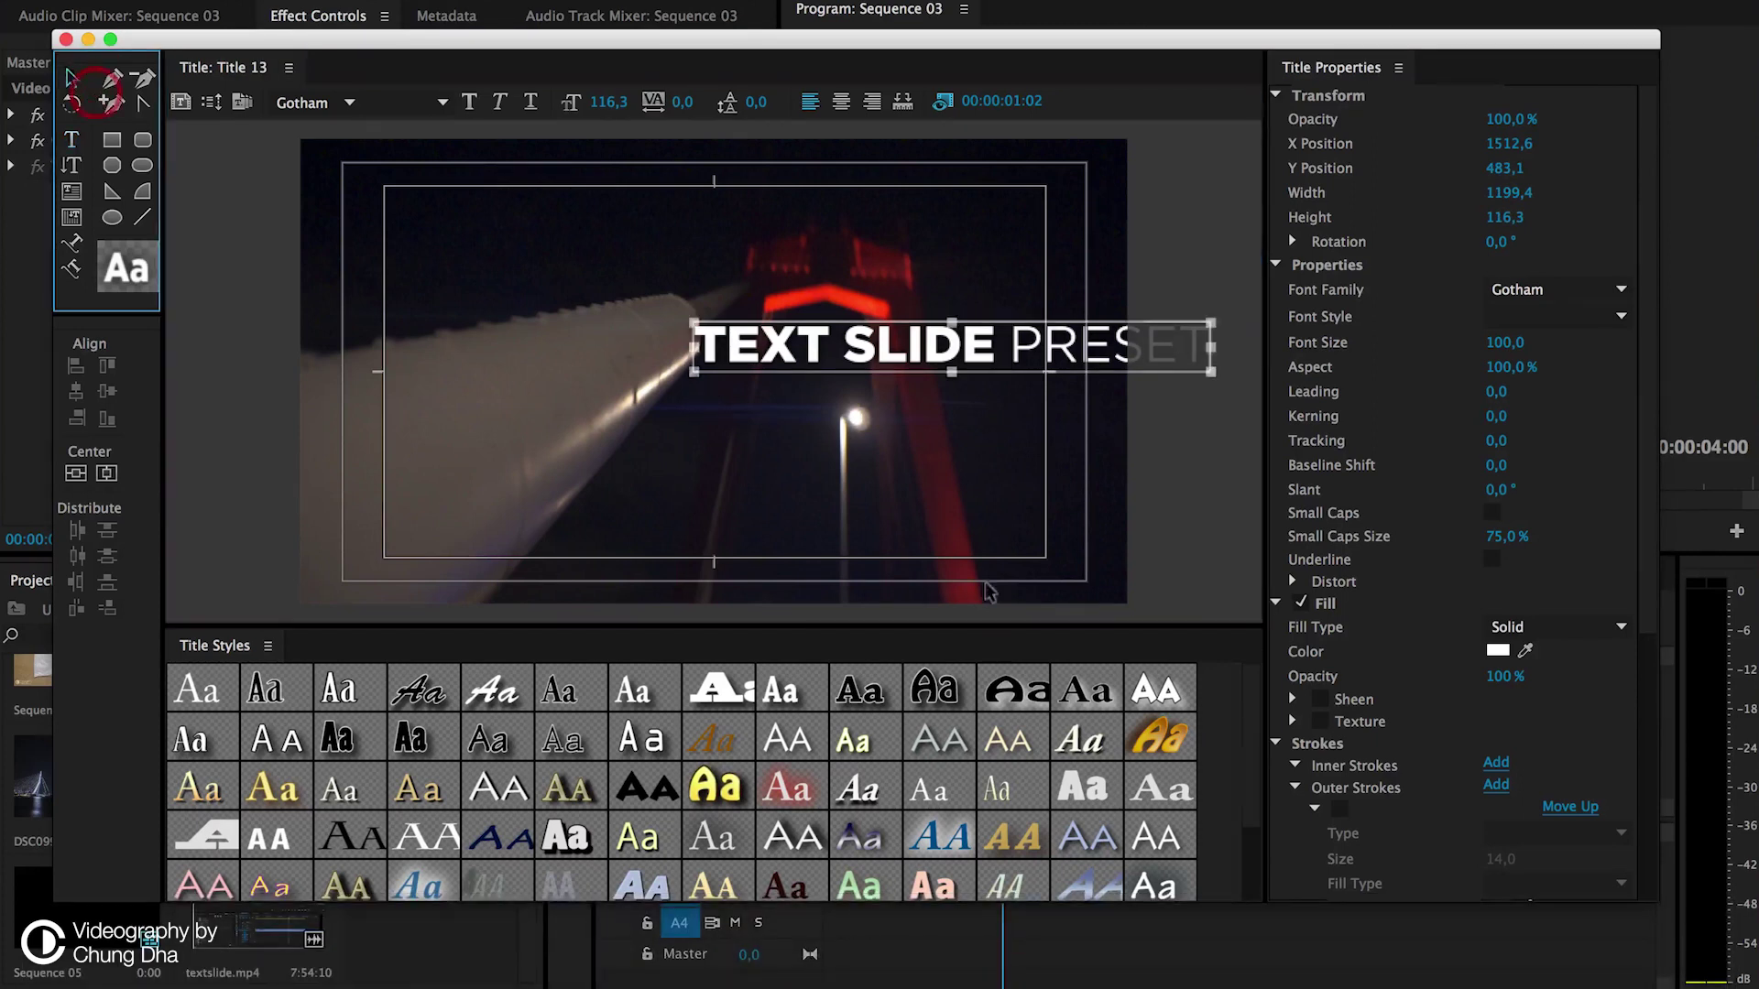
mouse_move(735, 352)
mouse_down()
mouse_move(615, 440)
mouse_move(431, 400)
mouse_move(461, 402)
mouse_up()
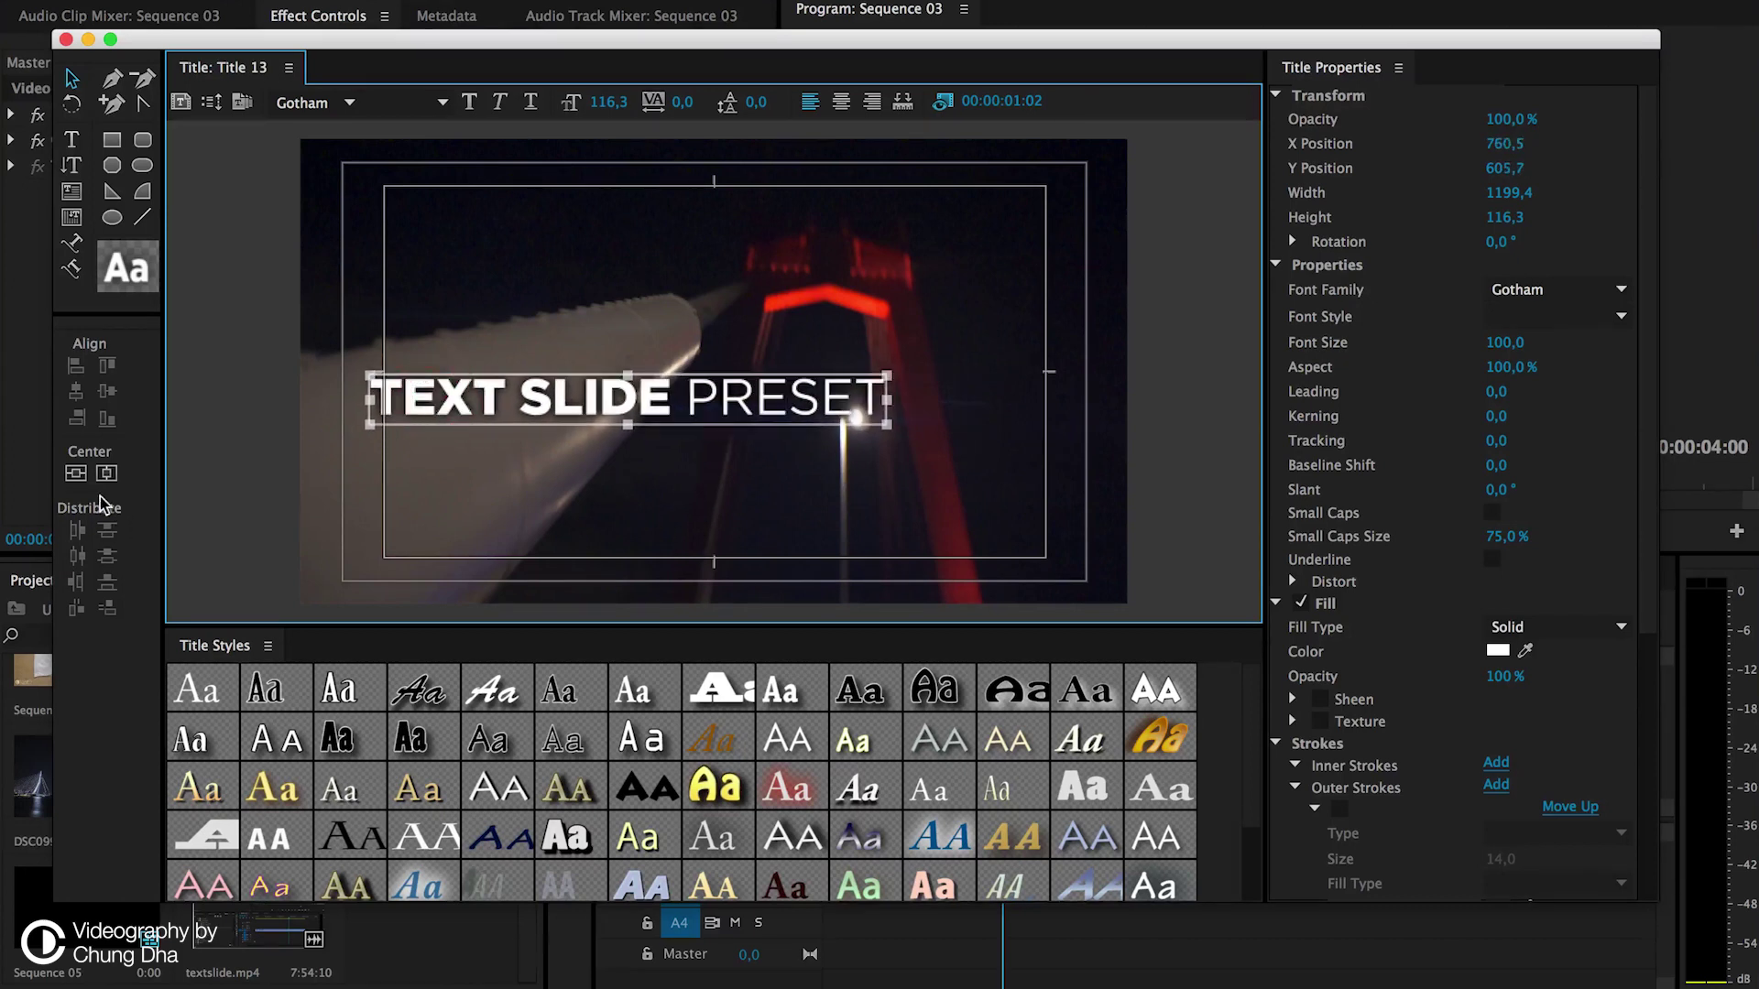
click(106, 472)
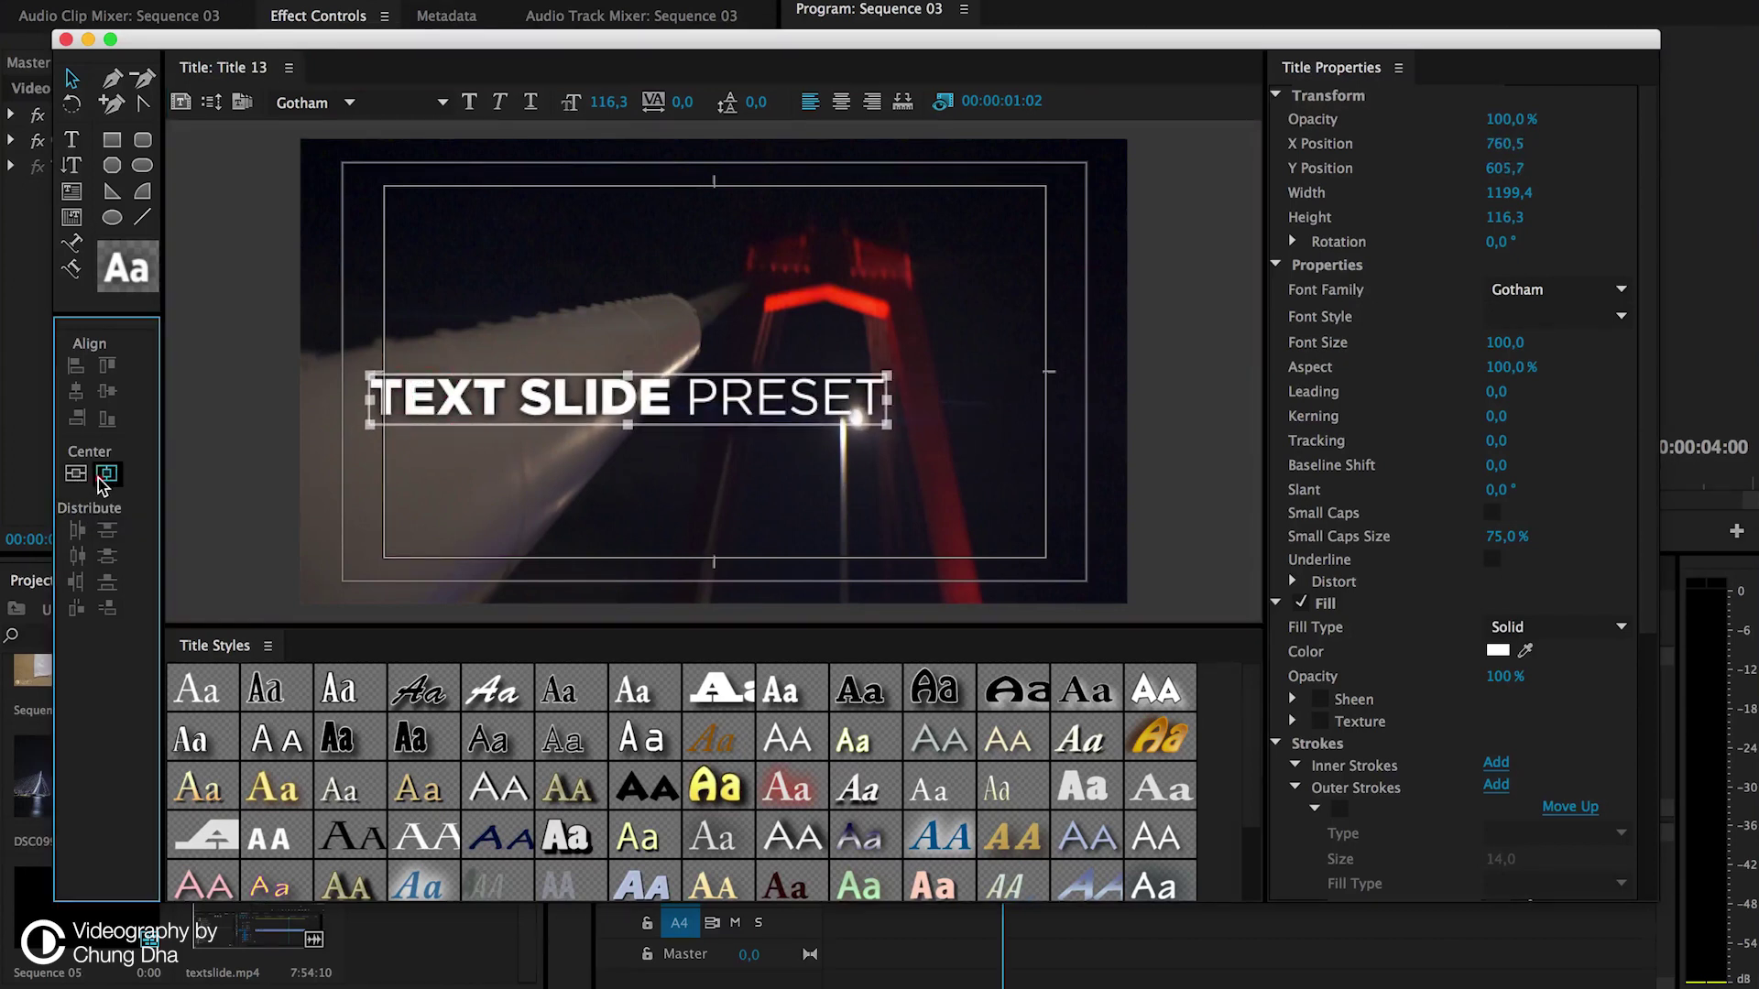
- Deselect and reselect the TEXT SLIDE PRESET text box
click(344, 240)
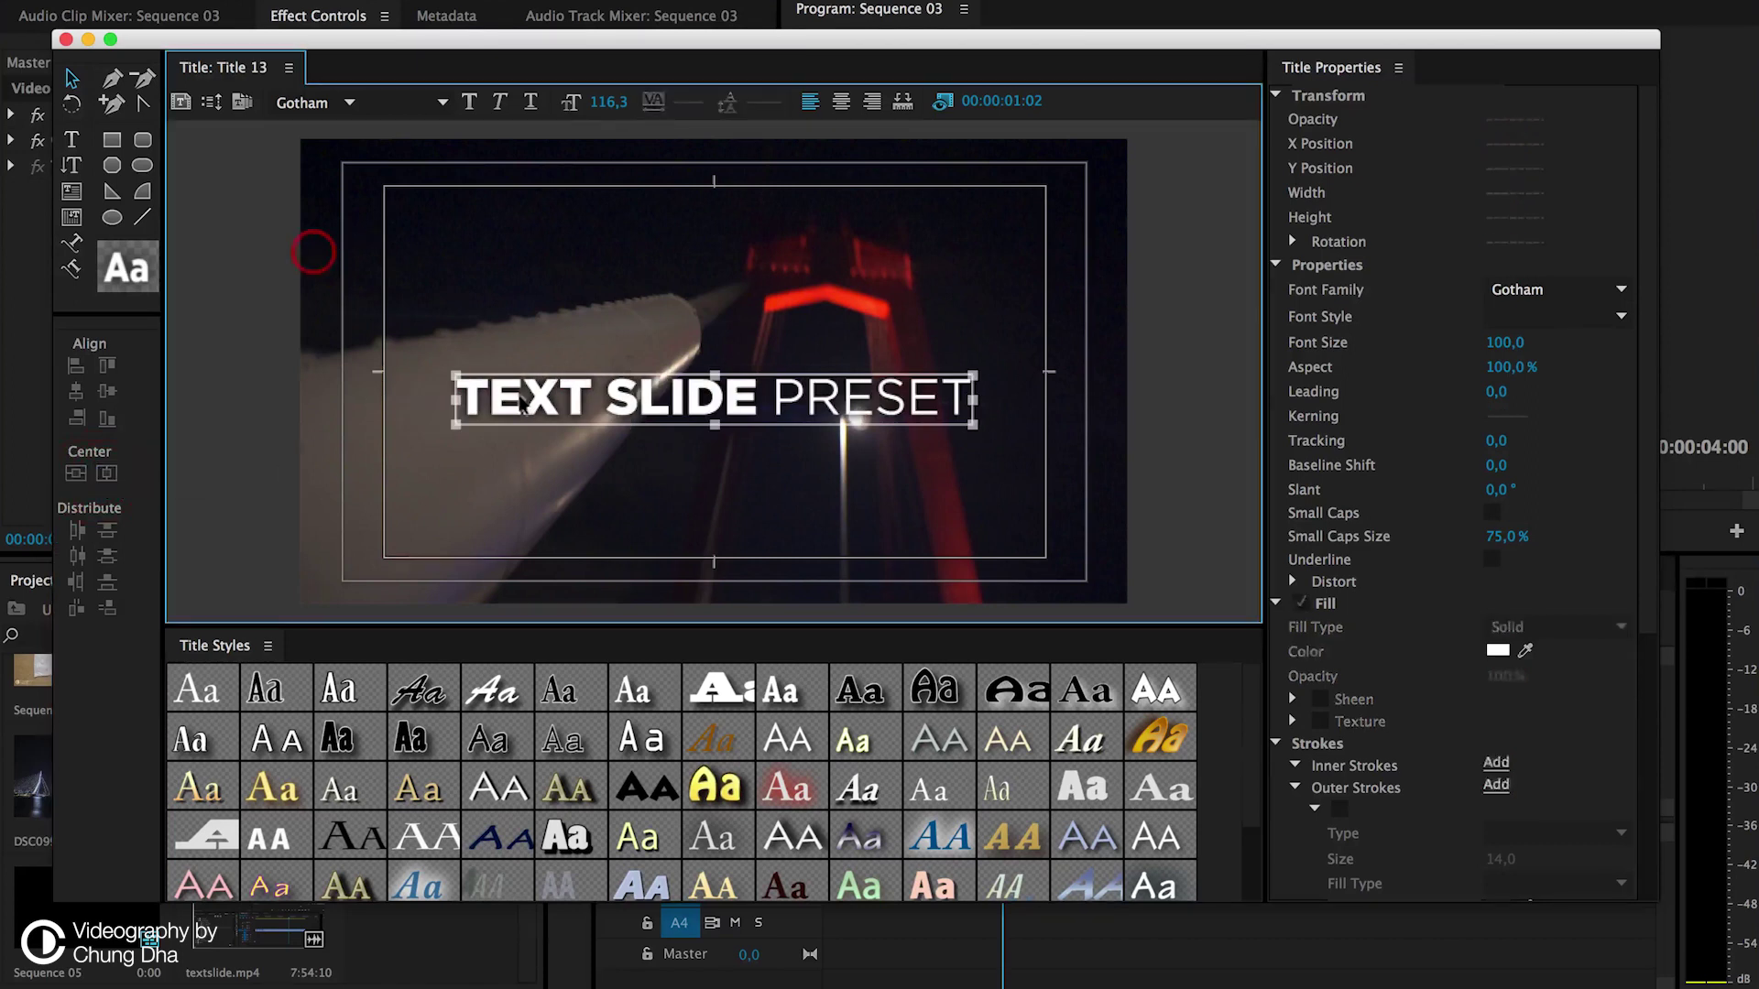
click(796, 412)
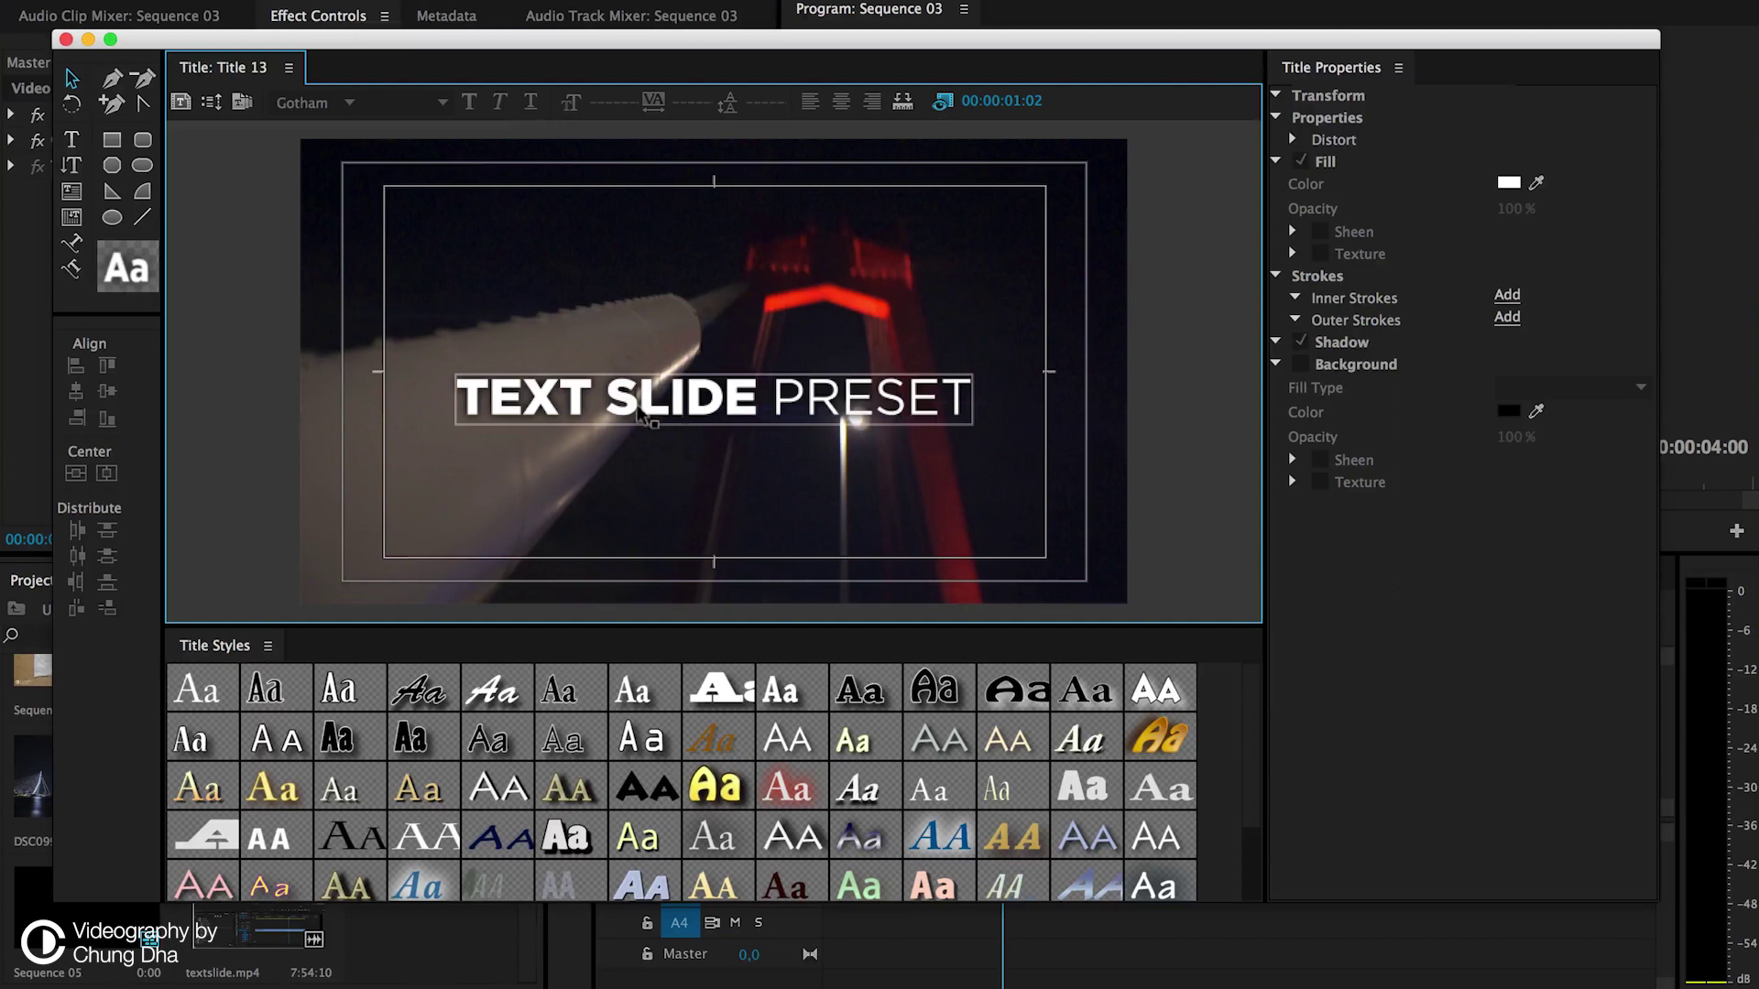
click(683, 262)
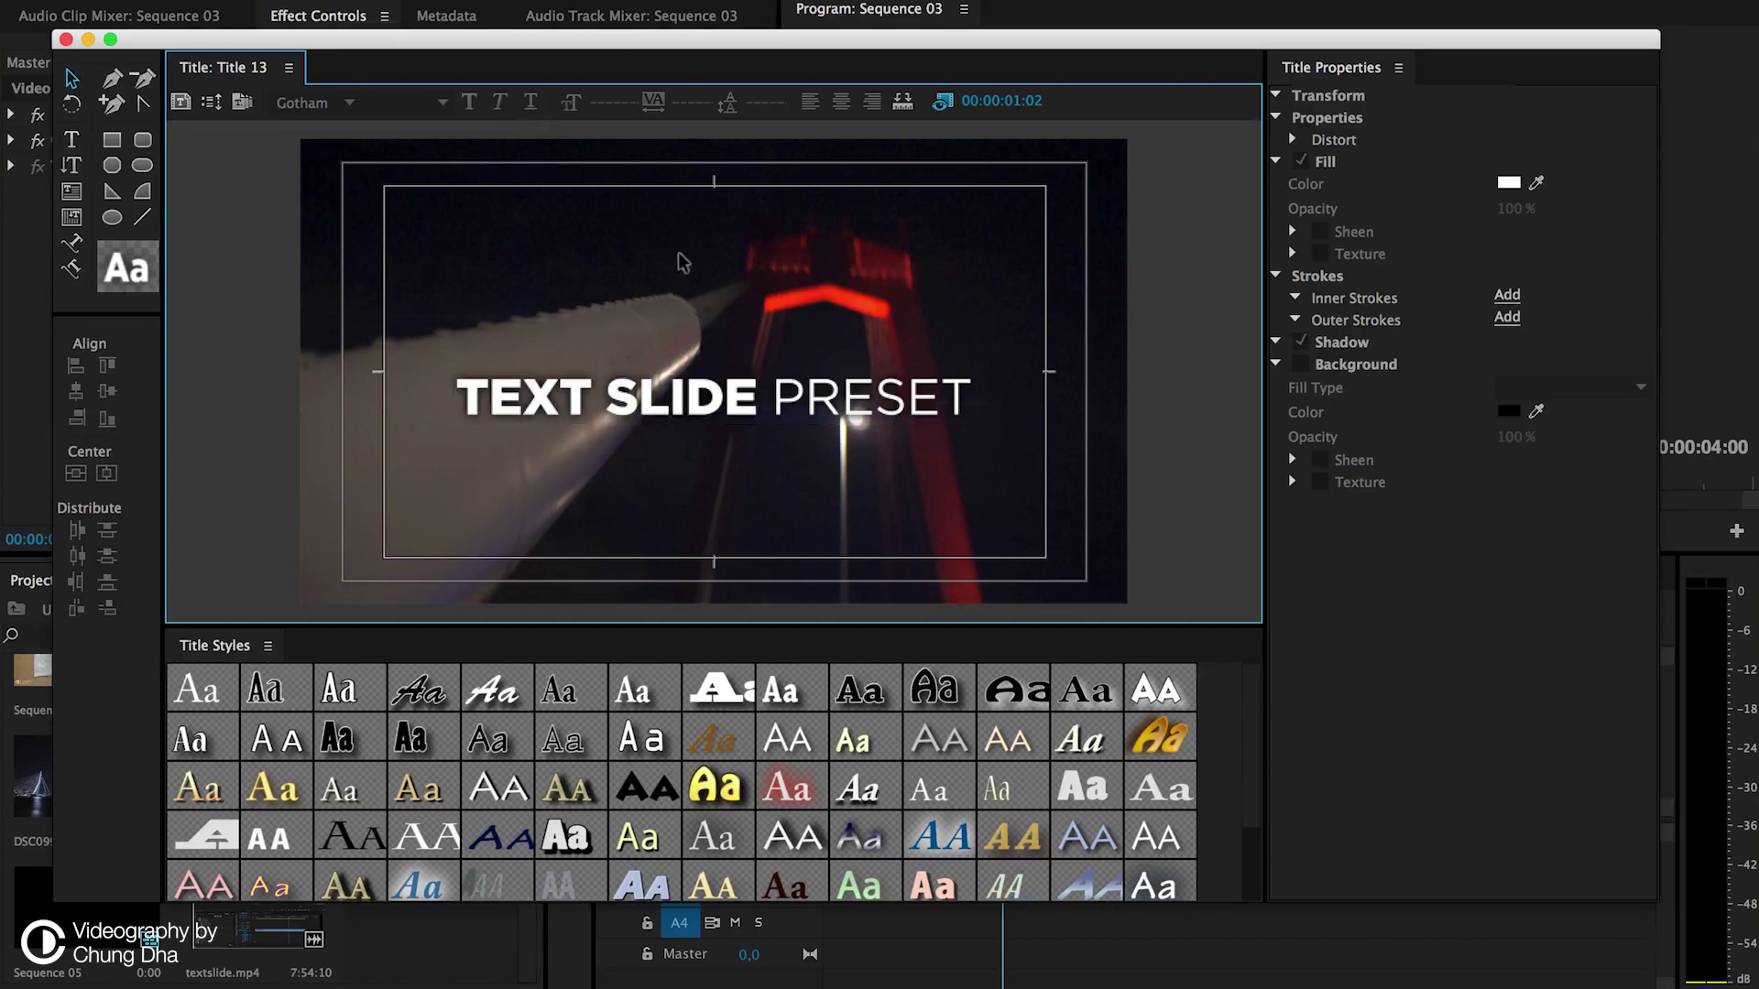
click(696, 421)
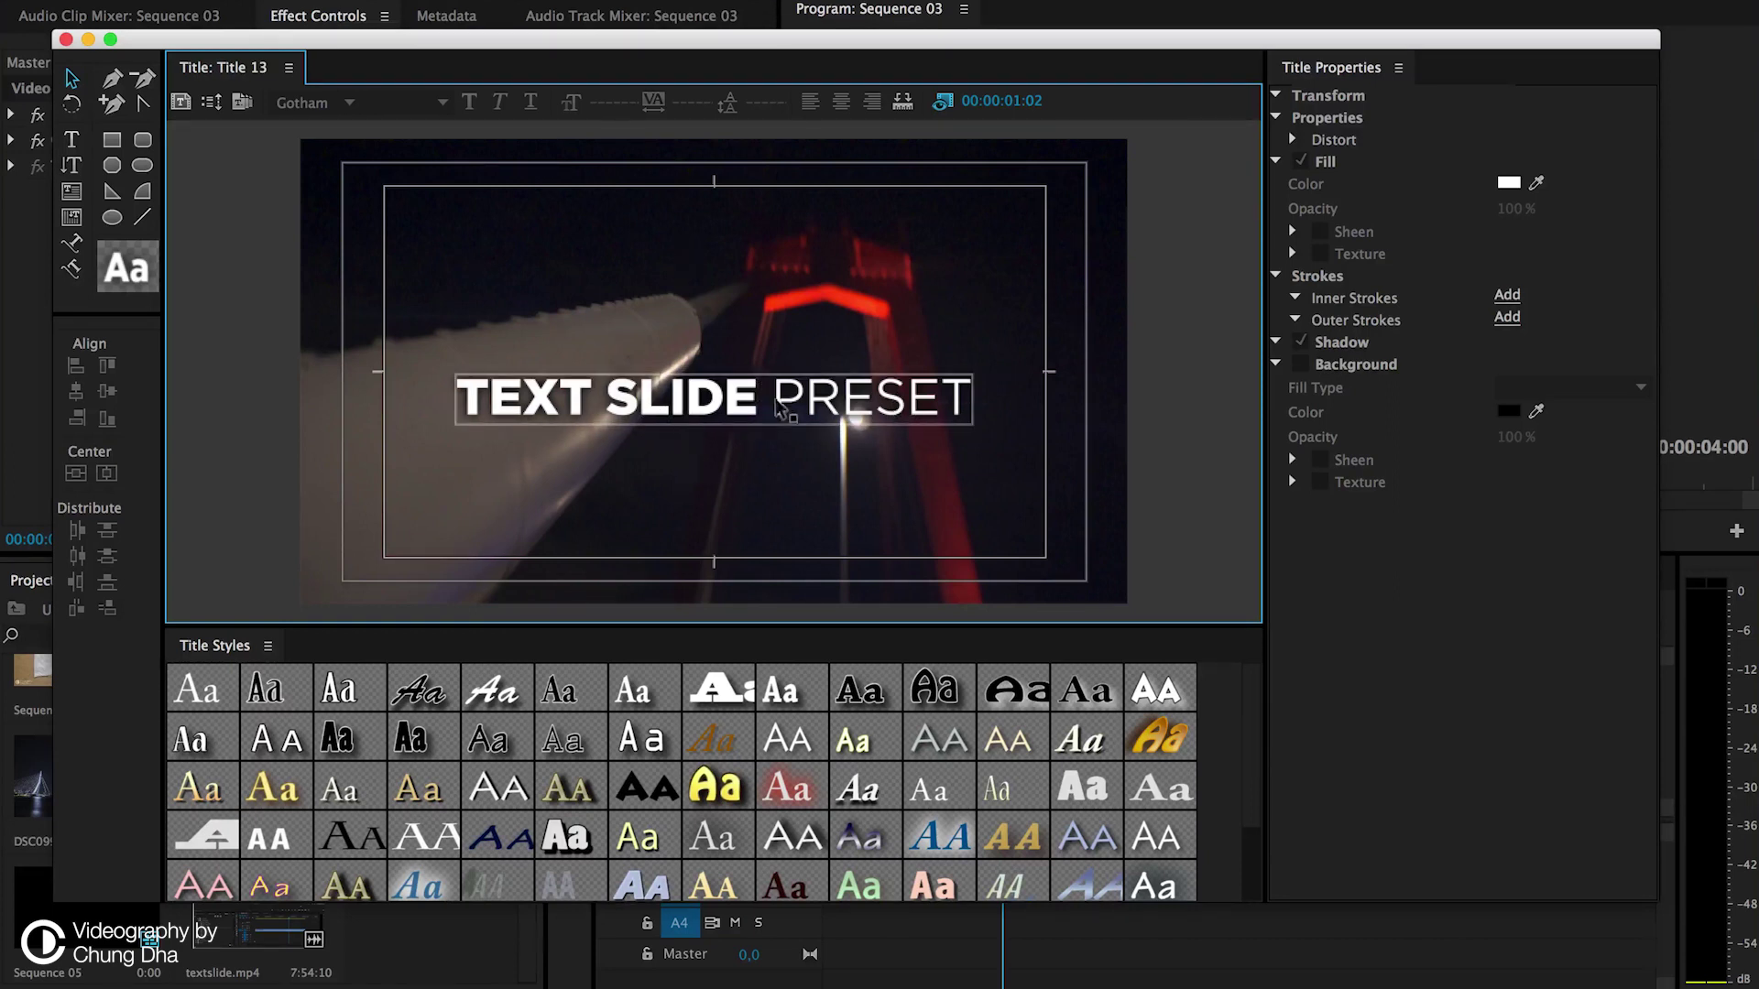
- Close the Titler and turn on Safe Margins in the Program monitor
click(495, 360)
click(66, 40)
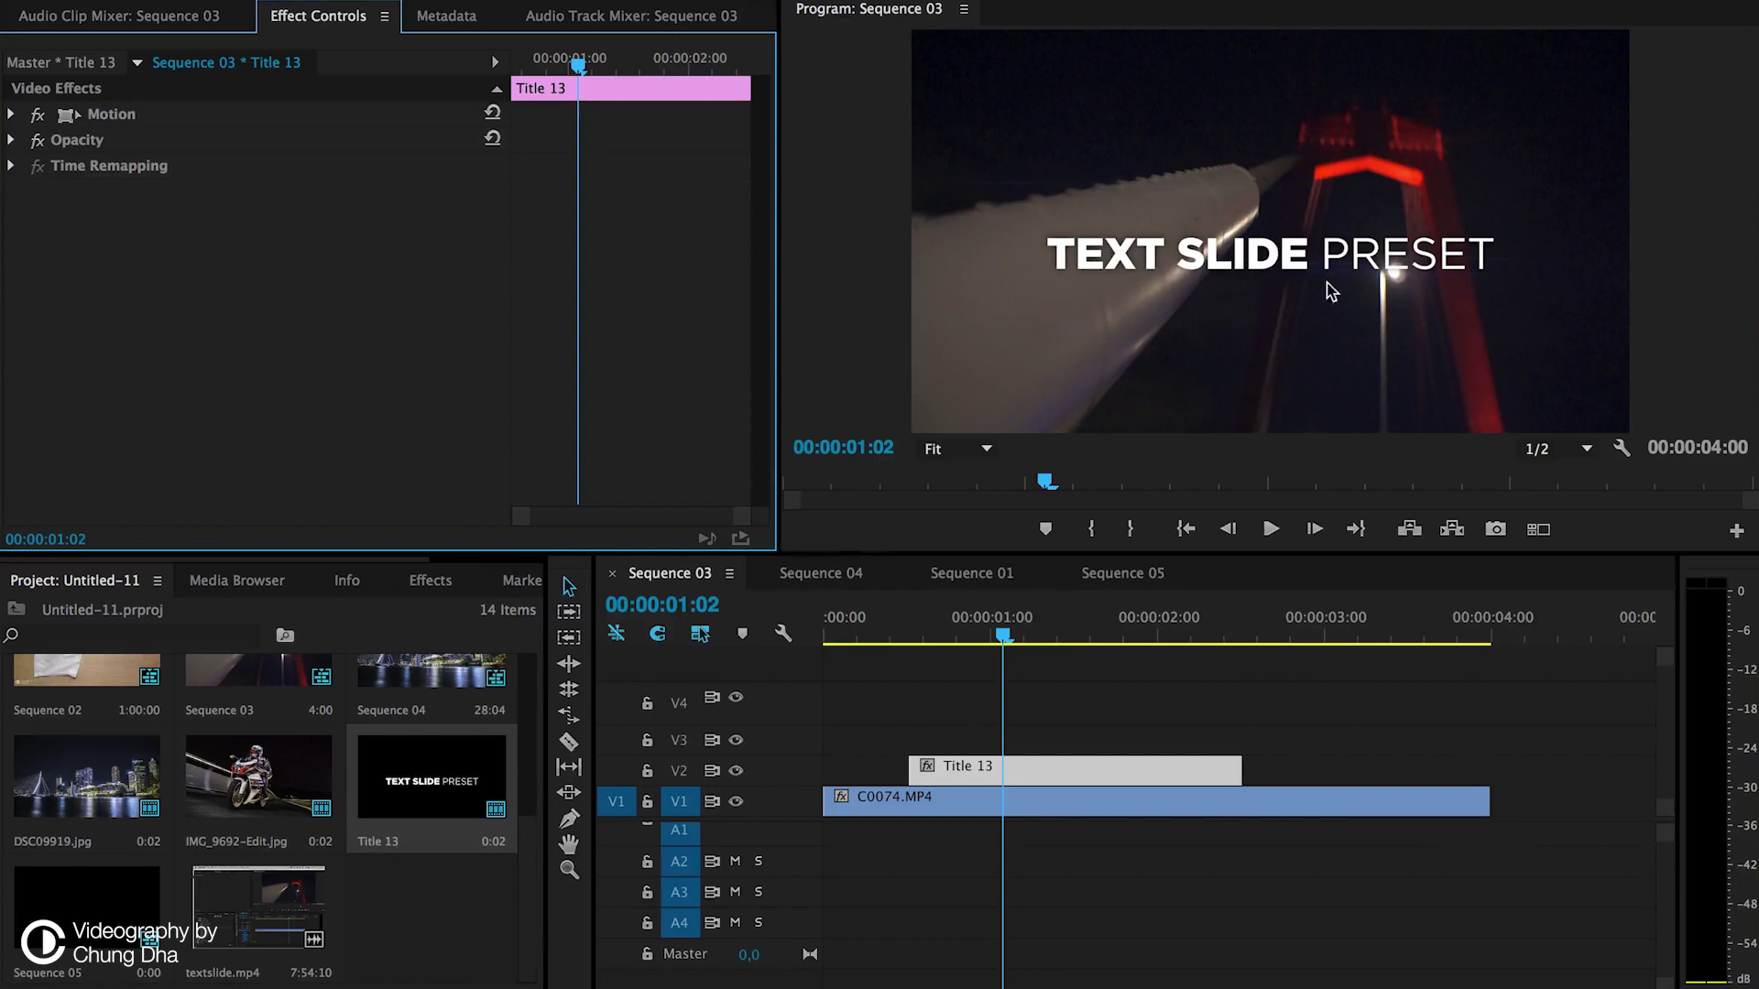
right_click(1526, 341)
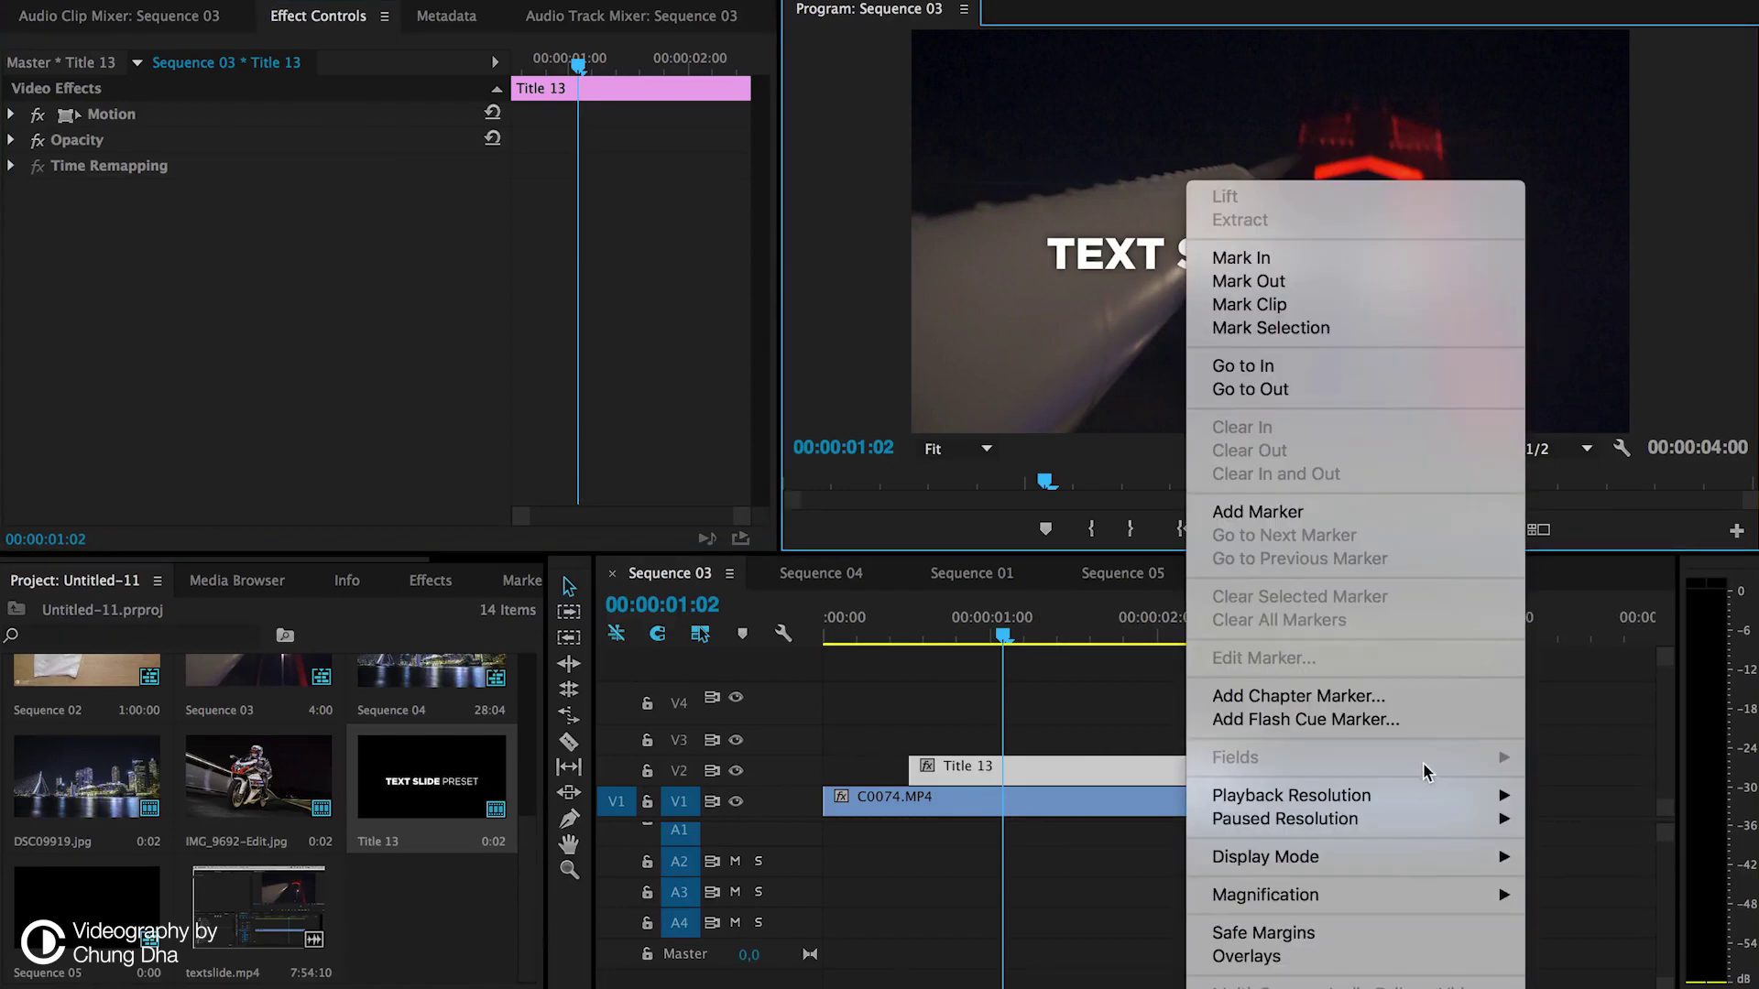
click(1384, 934)
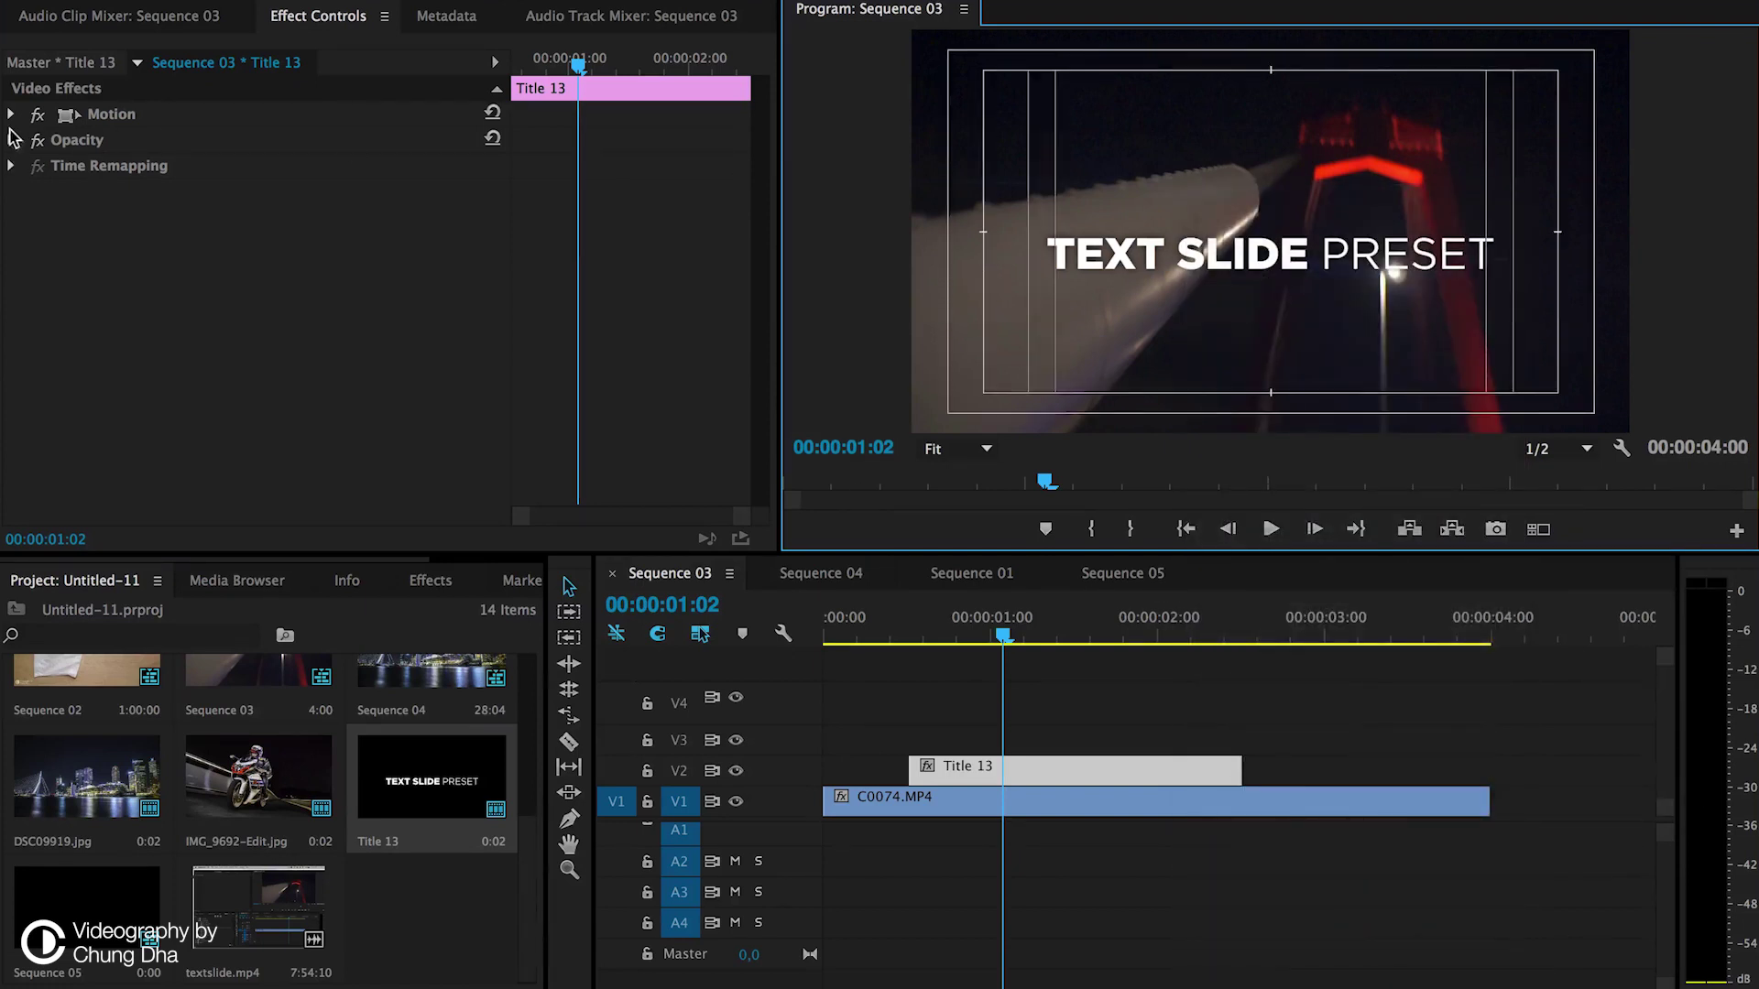
- Expand Motion in Effect Controls and scrub Title 13's Position Y to 478
click(12, 114)
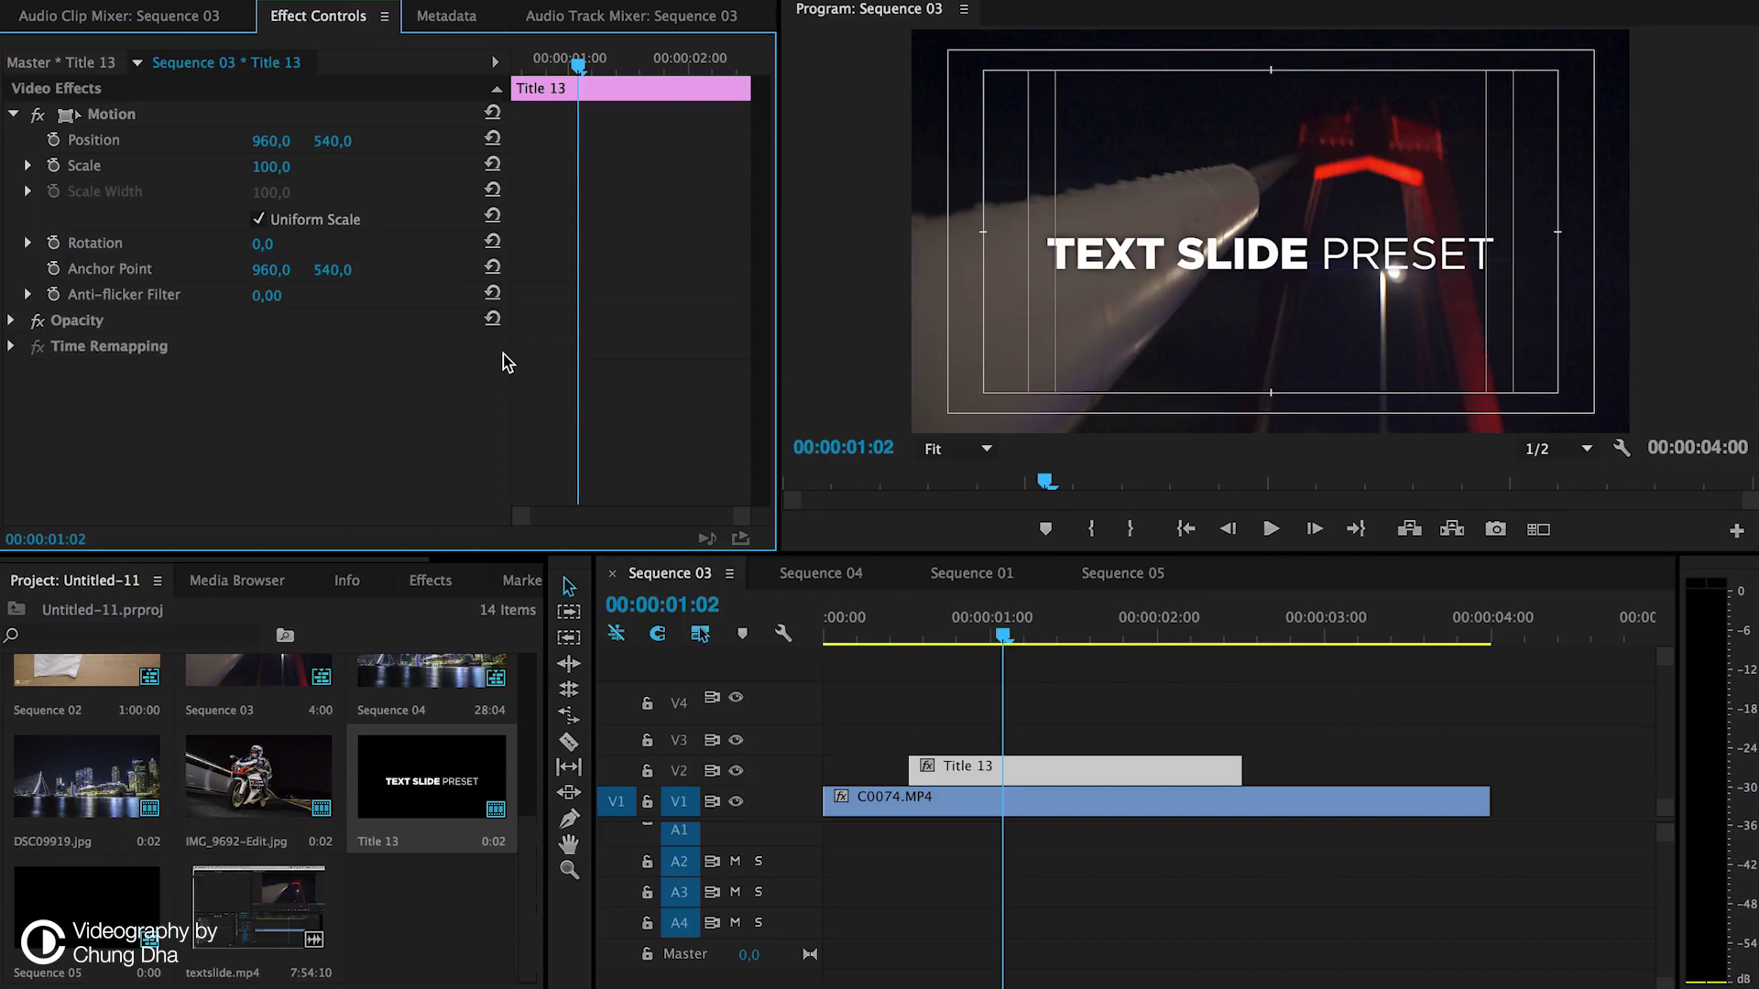
drag(333, 141, 270, 141)
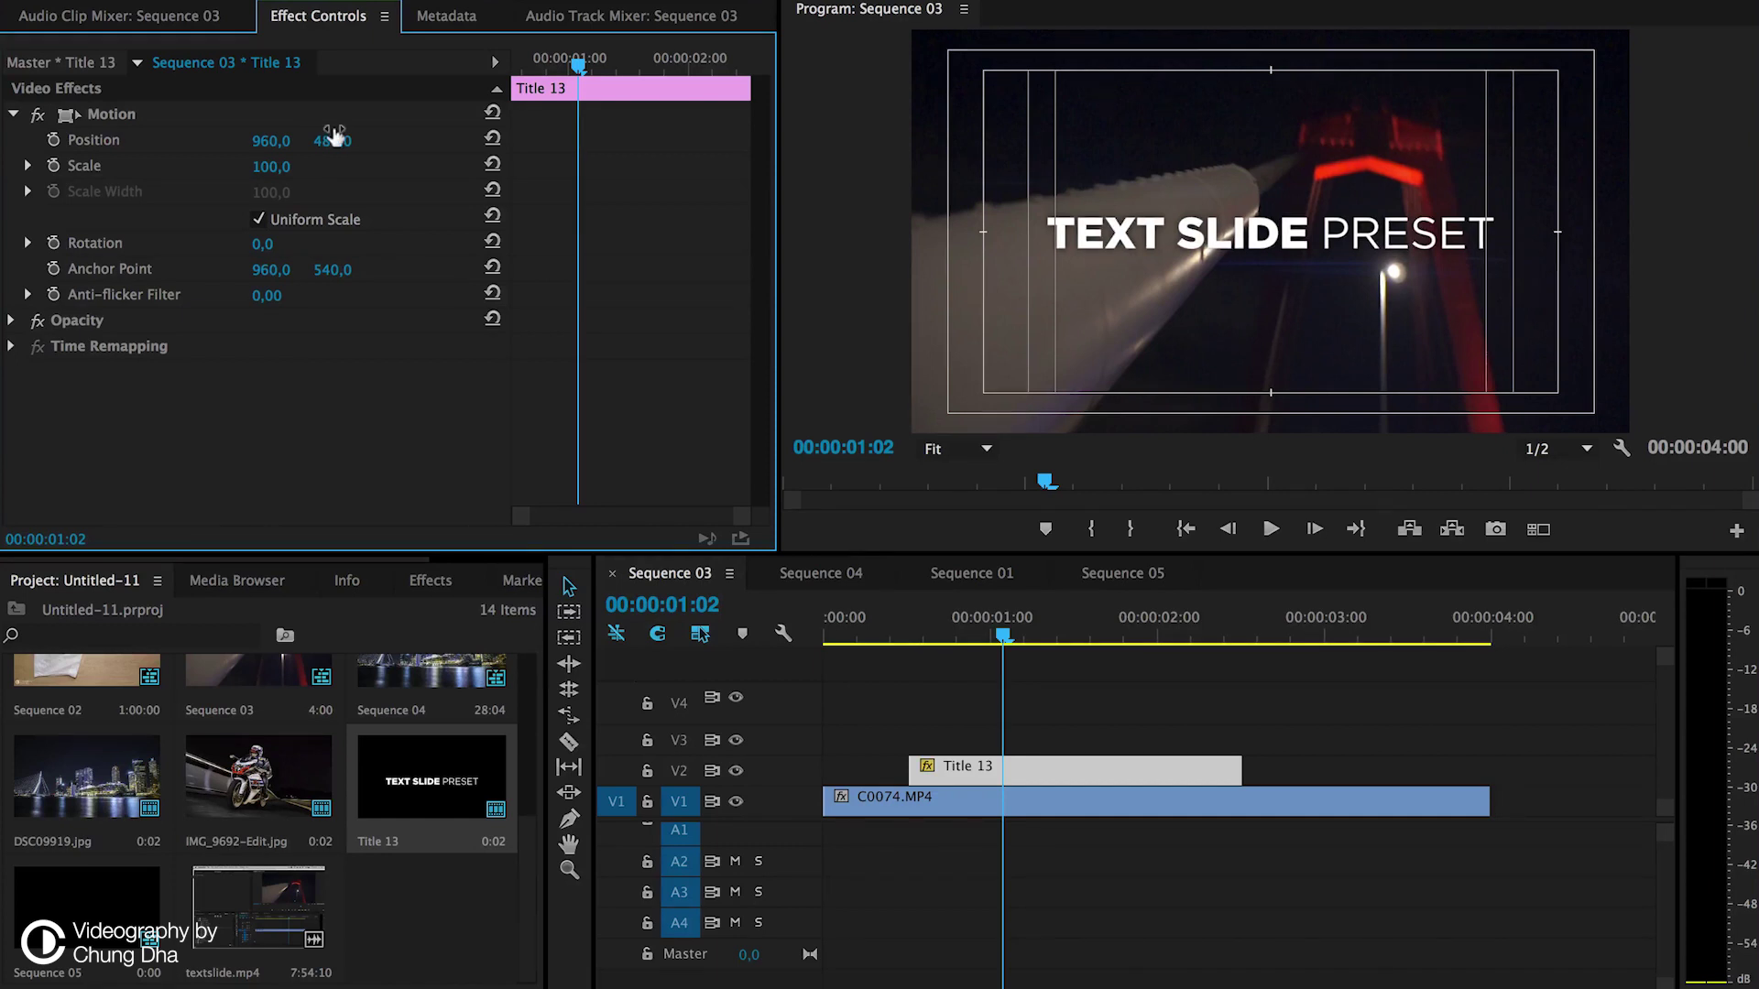
drag(332, 138, 324, 137)
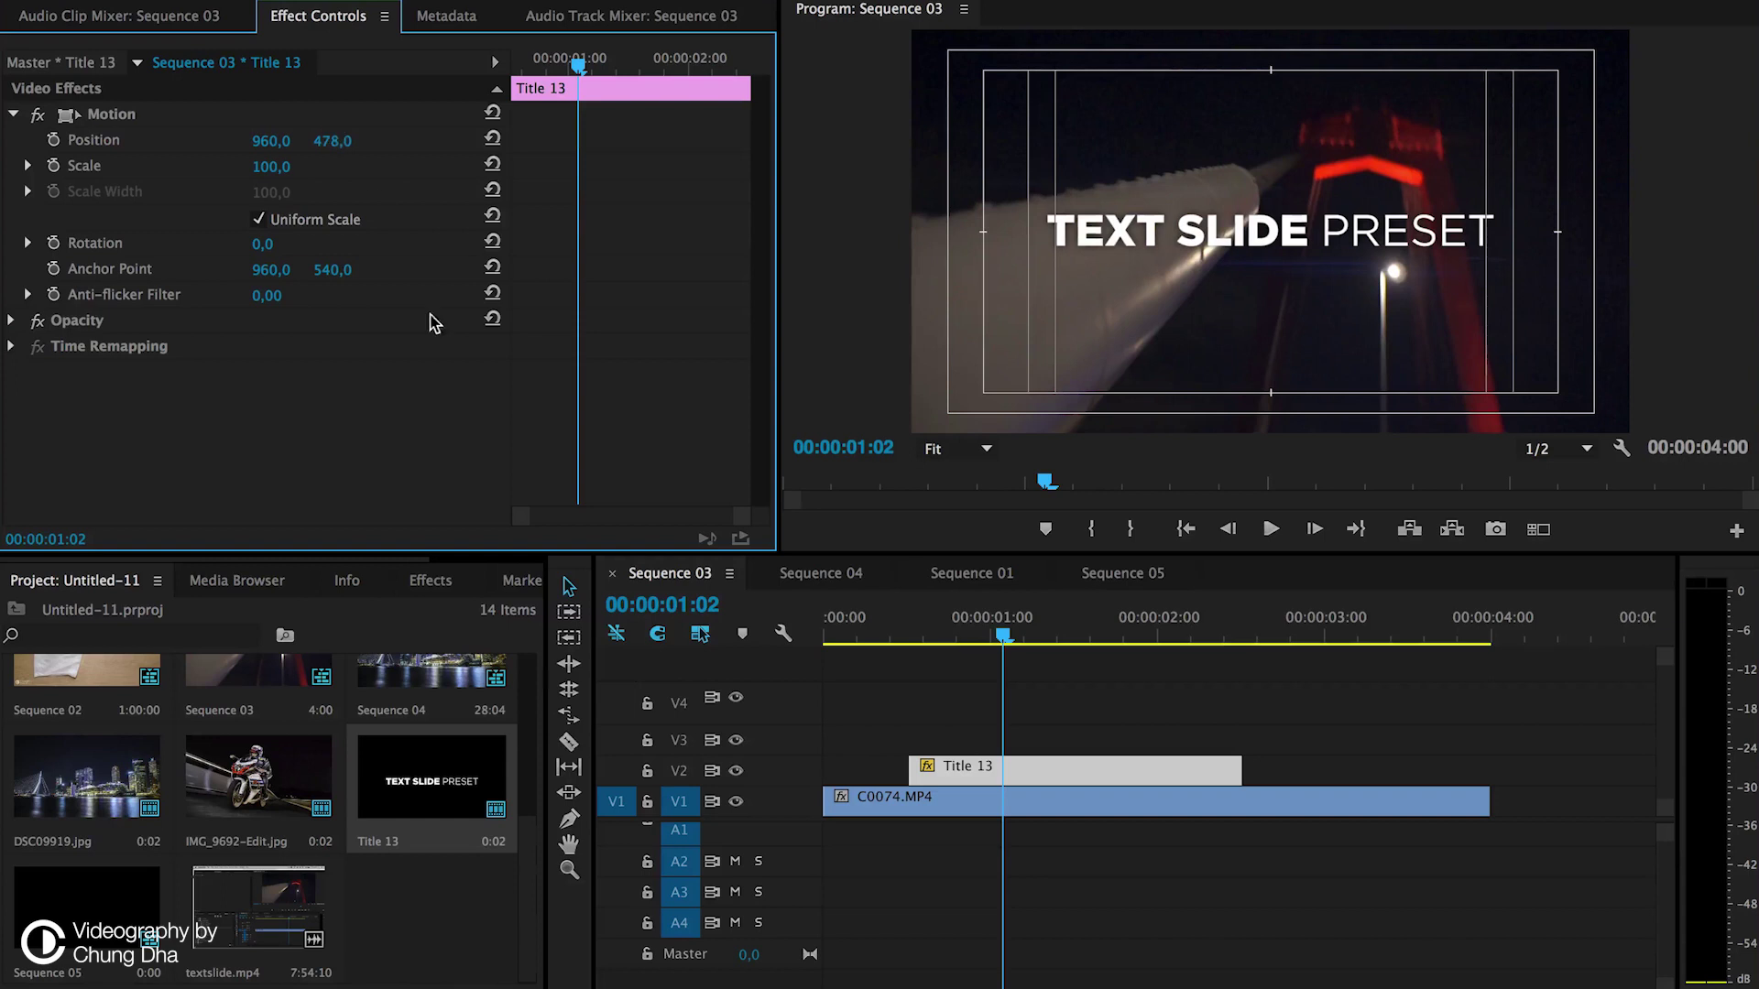
click(430, 580)
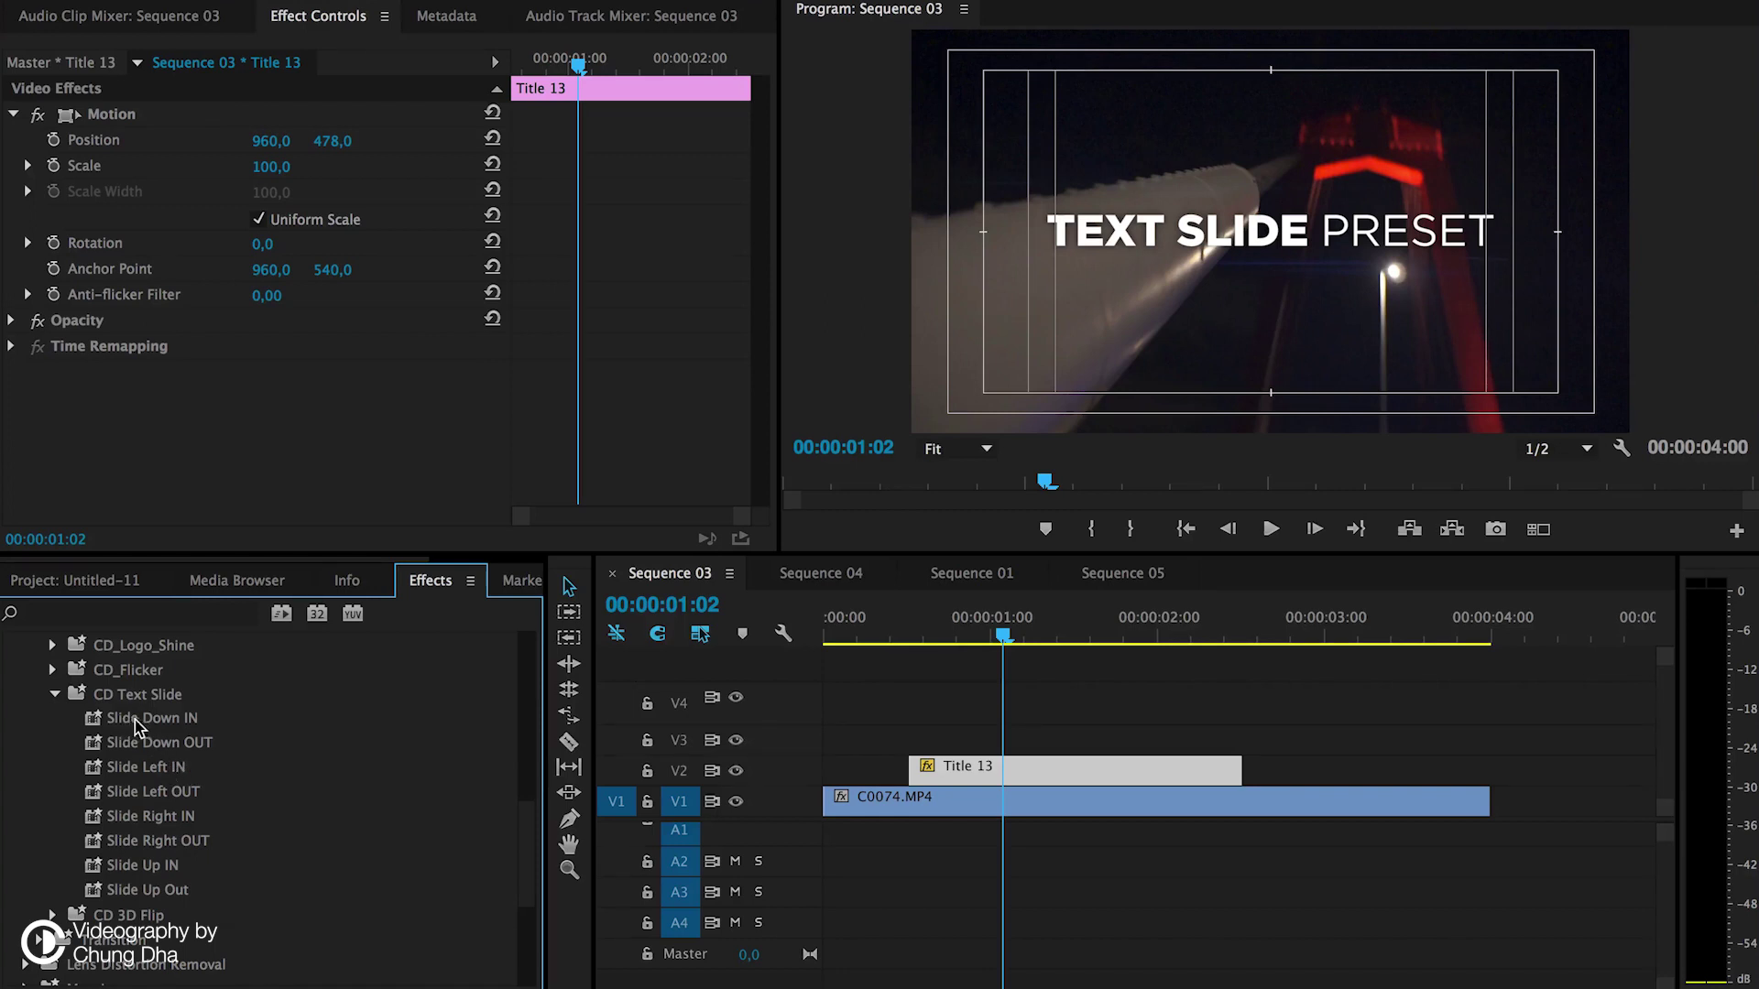
- Apply Slide Down IN to Title 13, preview it, and park the playhead around 00:00:01:04
drag(124, 721, 924, 766)
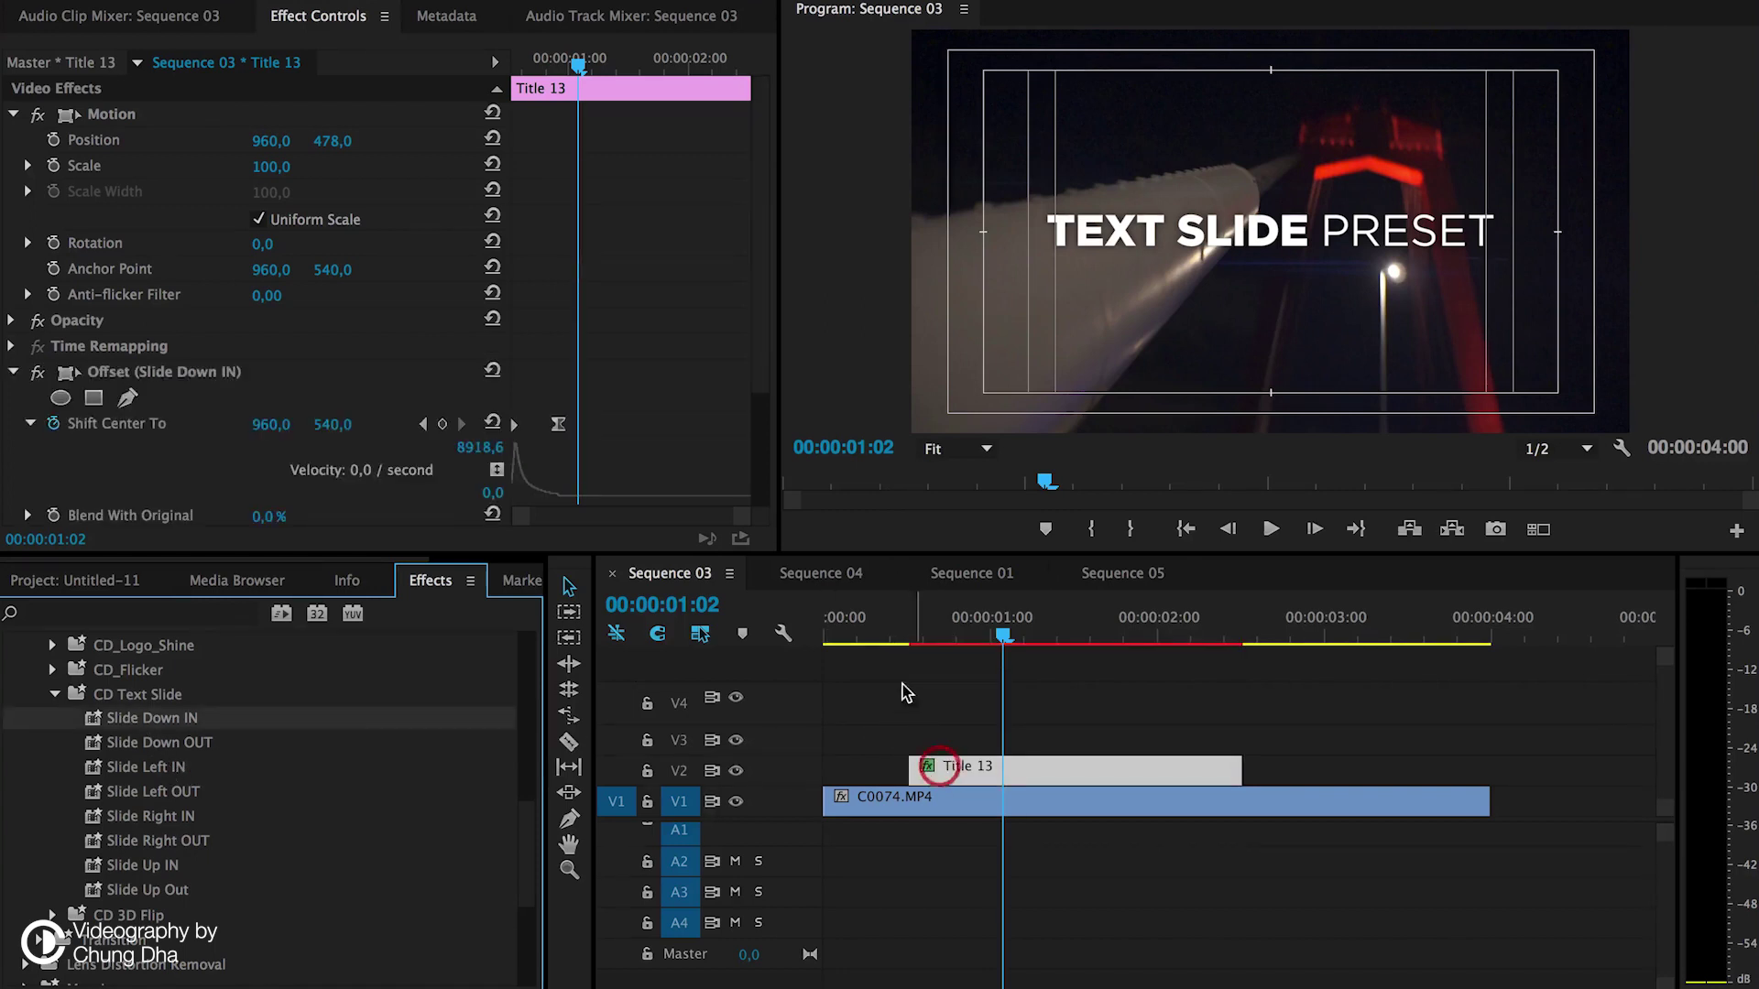
mouse_move(852, 641)
mouse_down()
mouse_move(986, 662)
mouse_move(1226, 641)
mouse_move(1189, 640)
mouse_up()
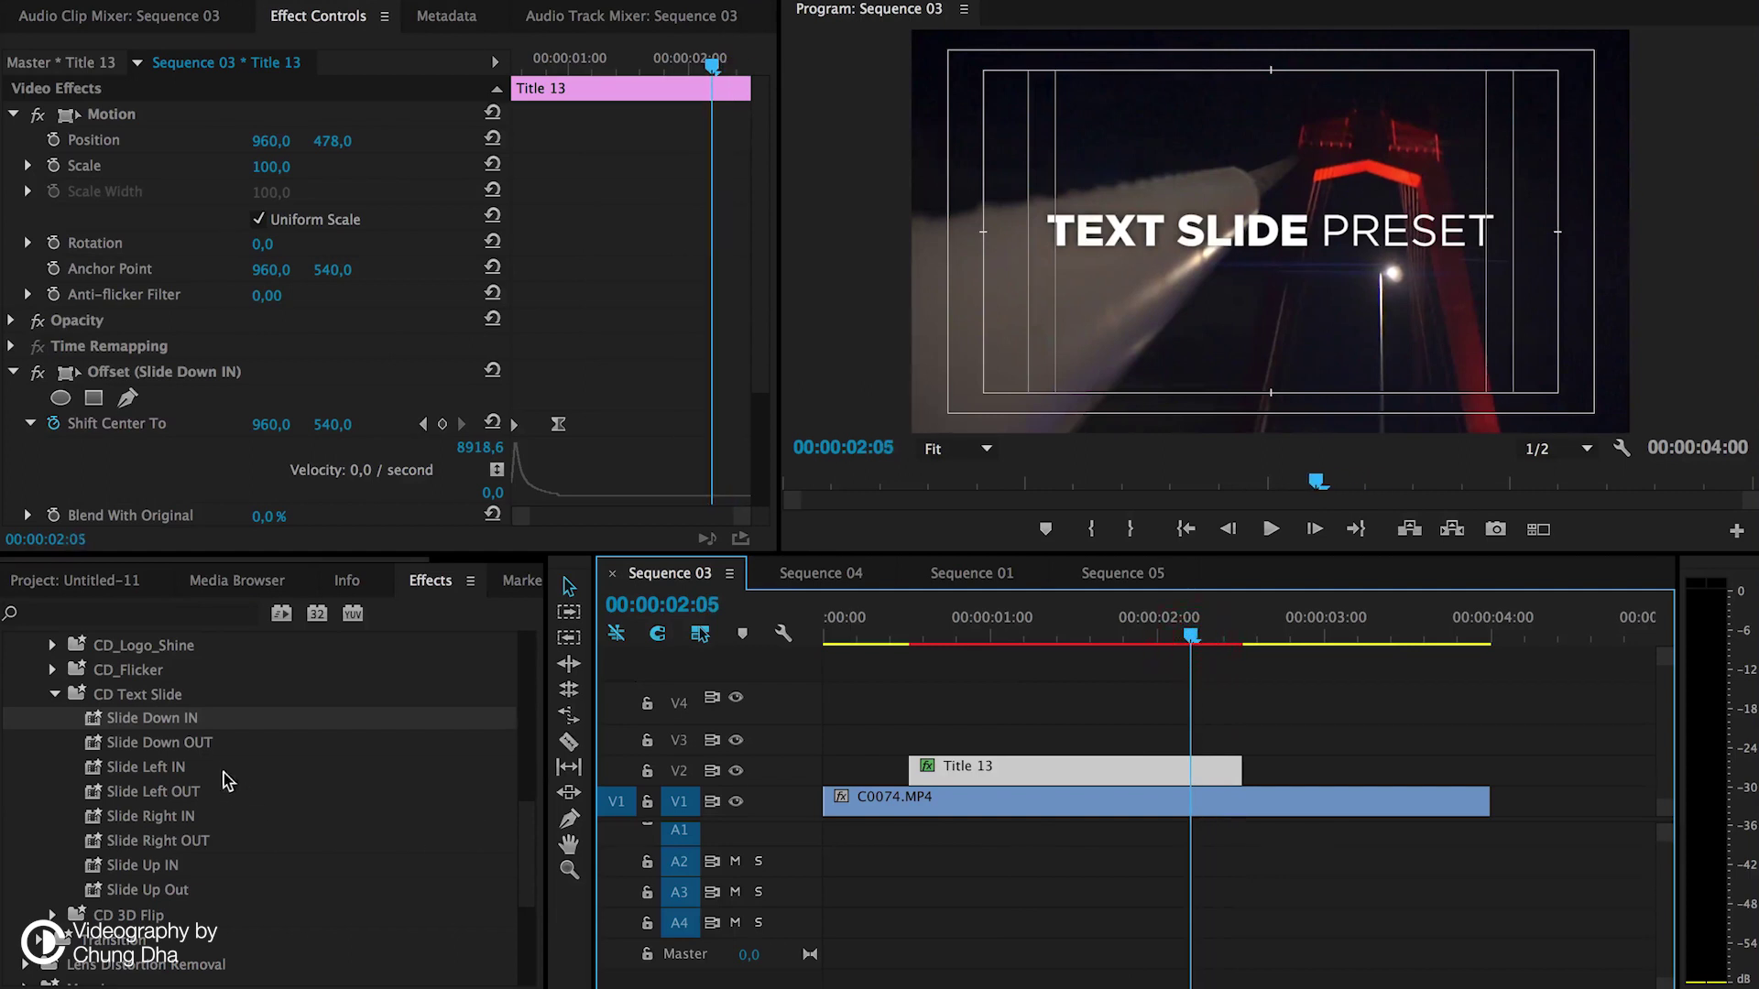
mouse_move(206, 742)
mouse_down()
mouse_move(1268, 774)
mouse_move(1222, 773)
mouse_up()
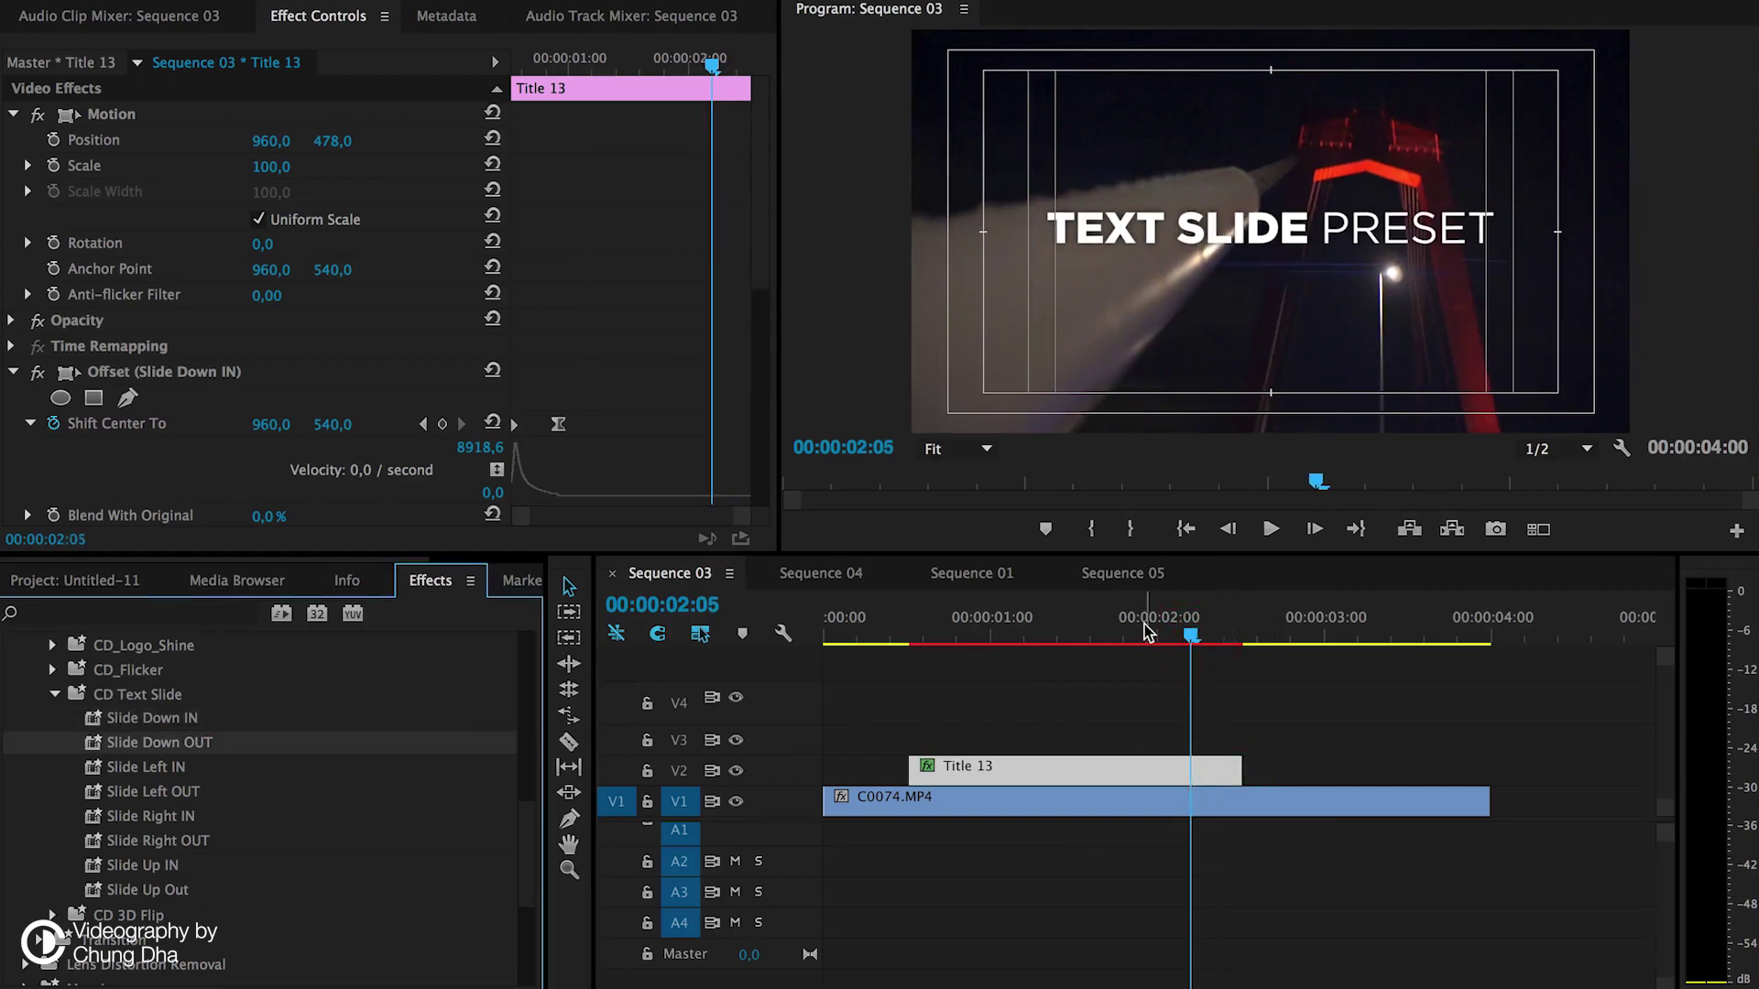
mouse_move(1147, 629)
mouse_down()
mouse_move(1228, 643)
mouse_move(1162, 667)
mouse_move(1228, 667)
mouse_move(845, 661)
mouse_move(886, 653)
mouse_up()
key(space)
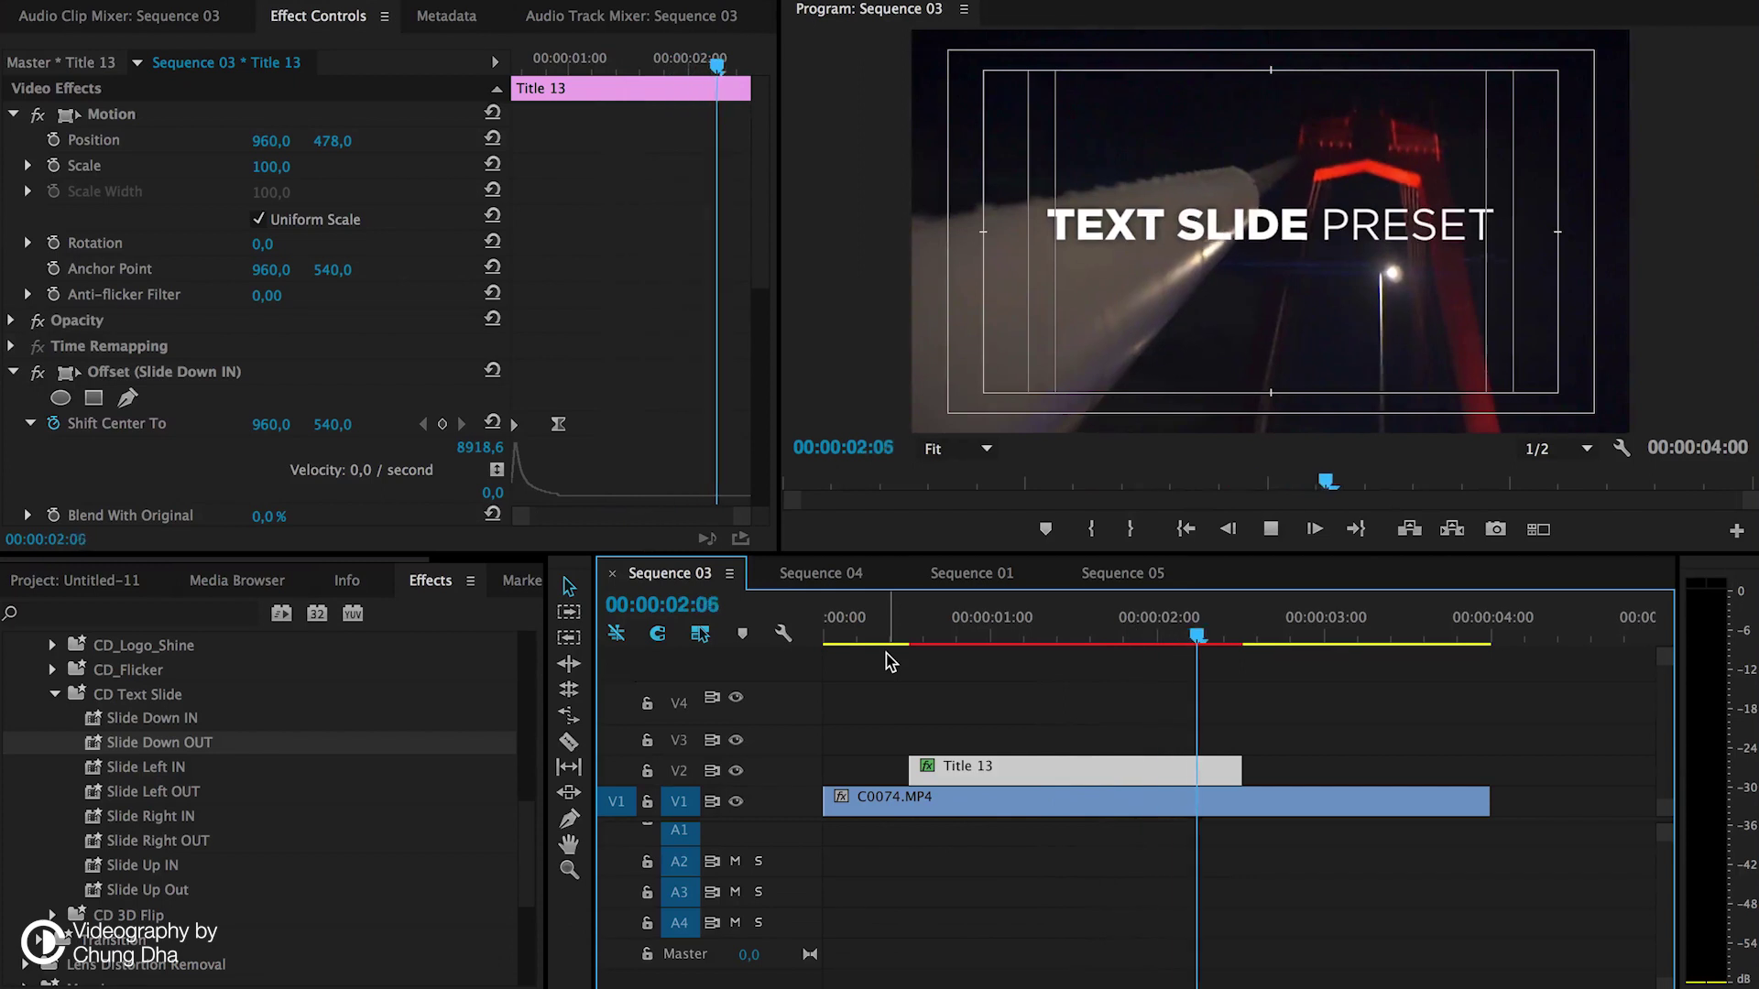
key(space)
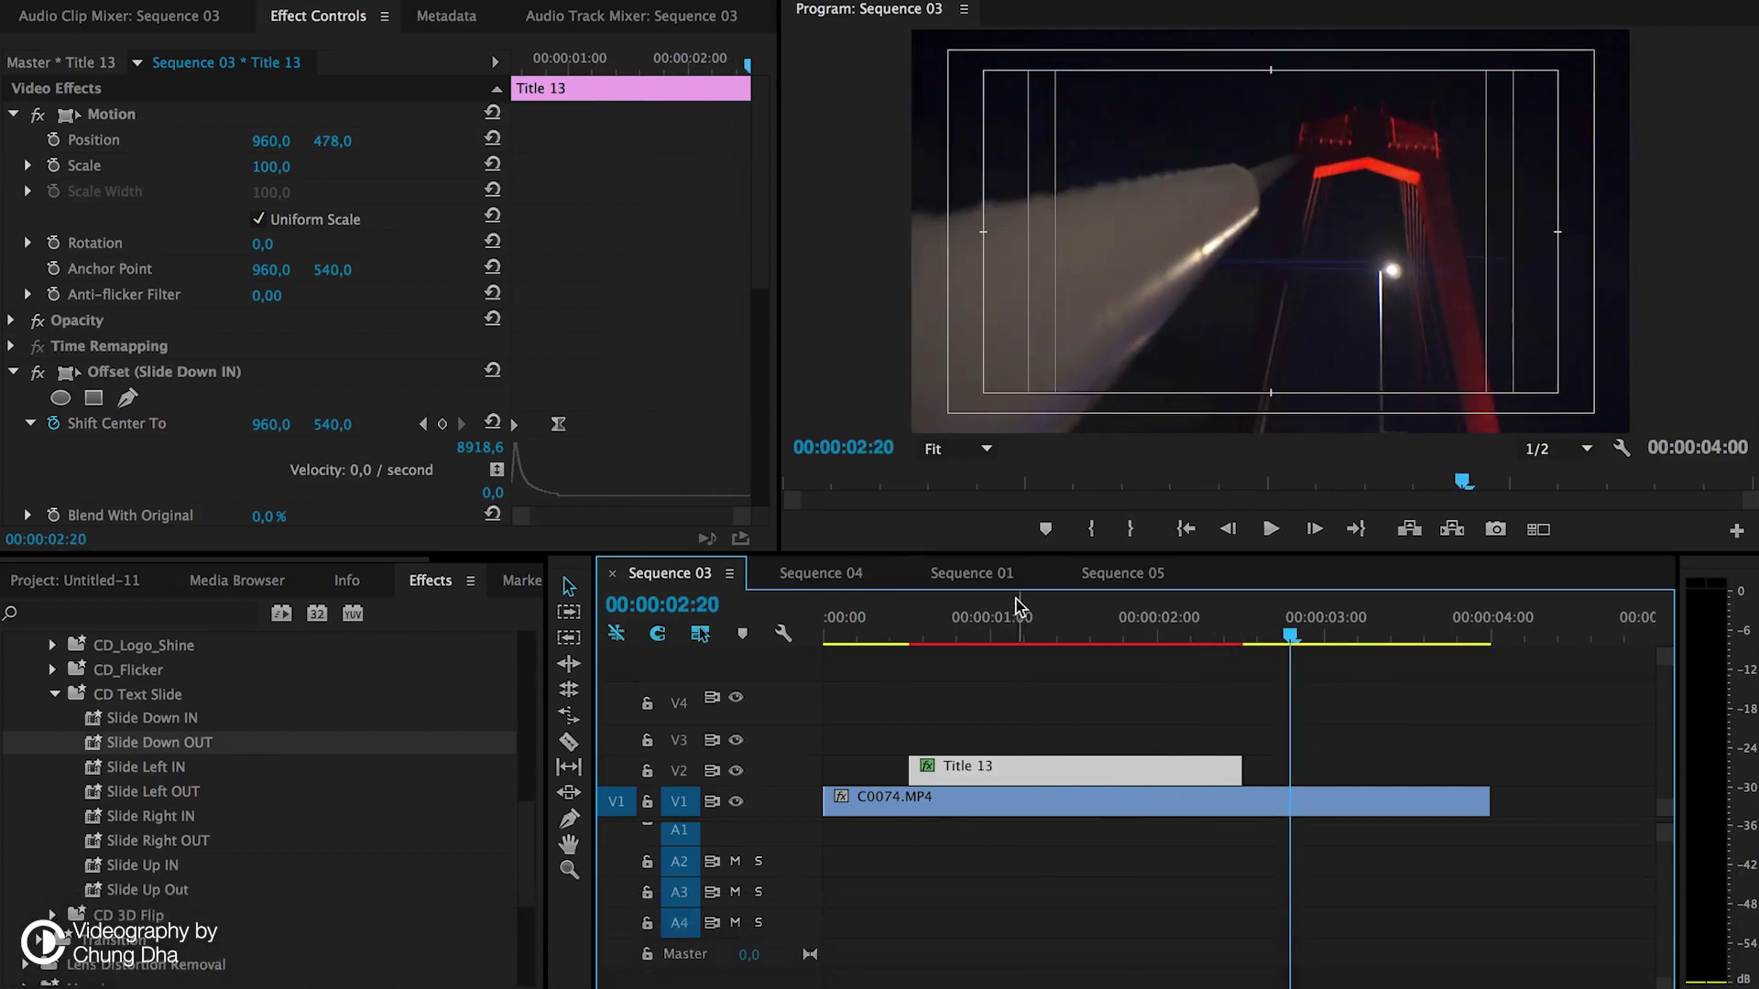
click(1015, 599)
click(1013, 780)
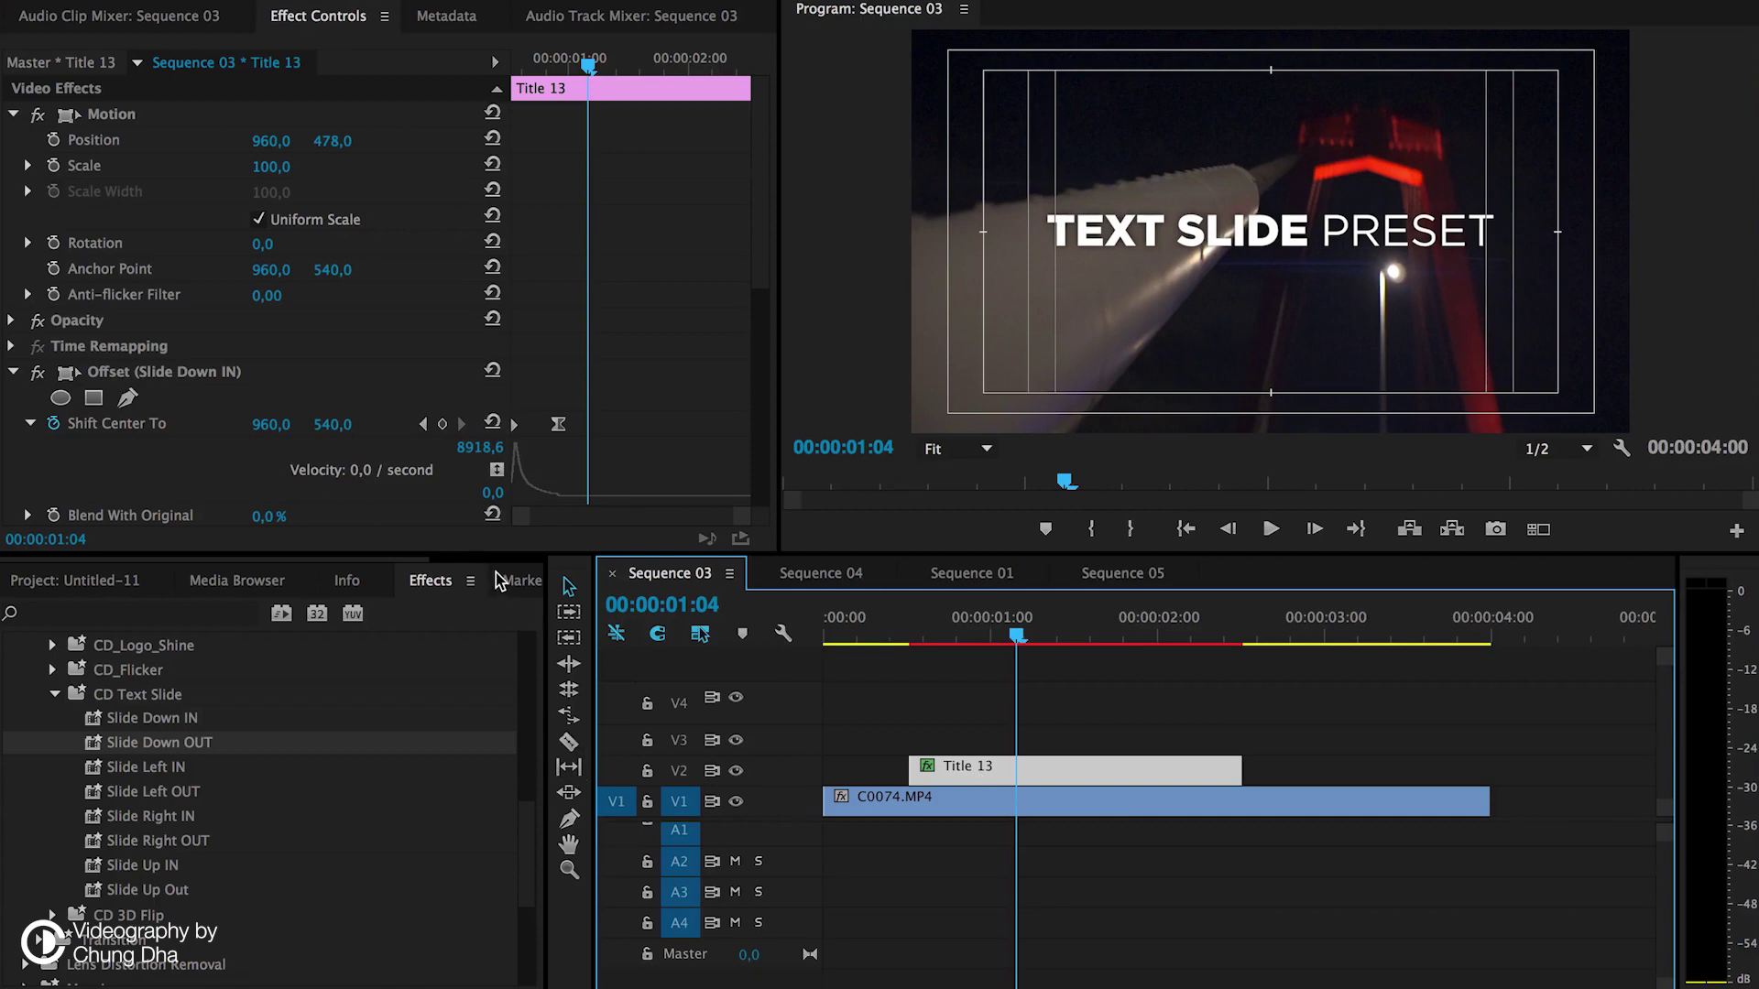
- Undo Slide Down IN, then in Title 13 move PRESET onto its own second line
key(super+z)
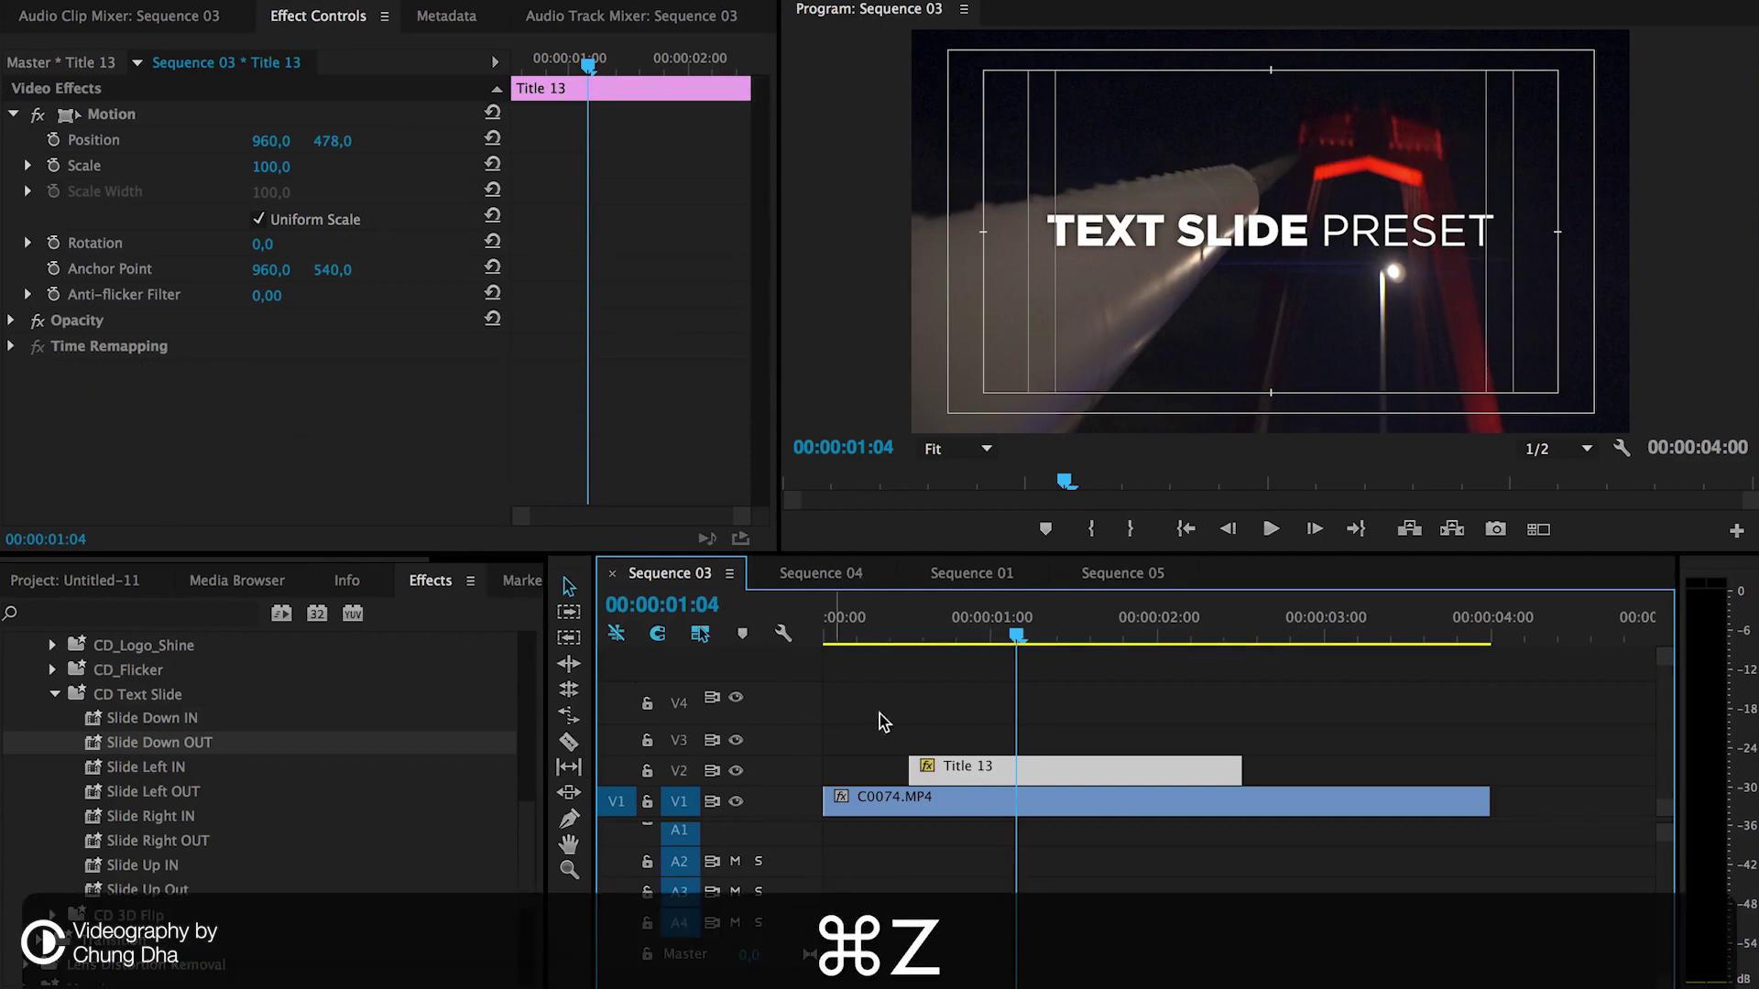
double_click(943, 765)
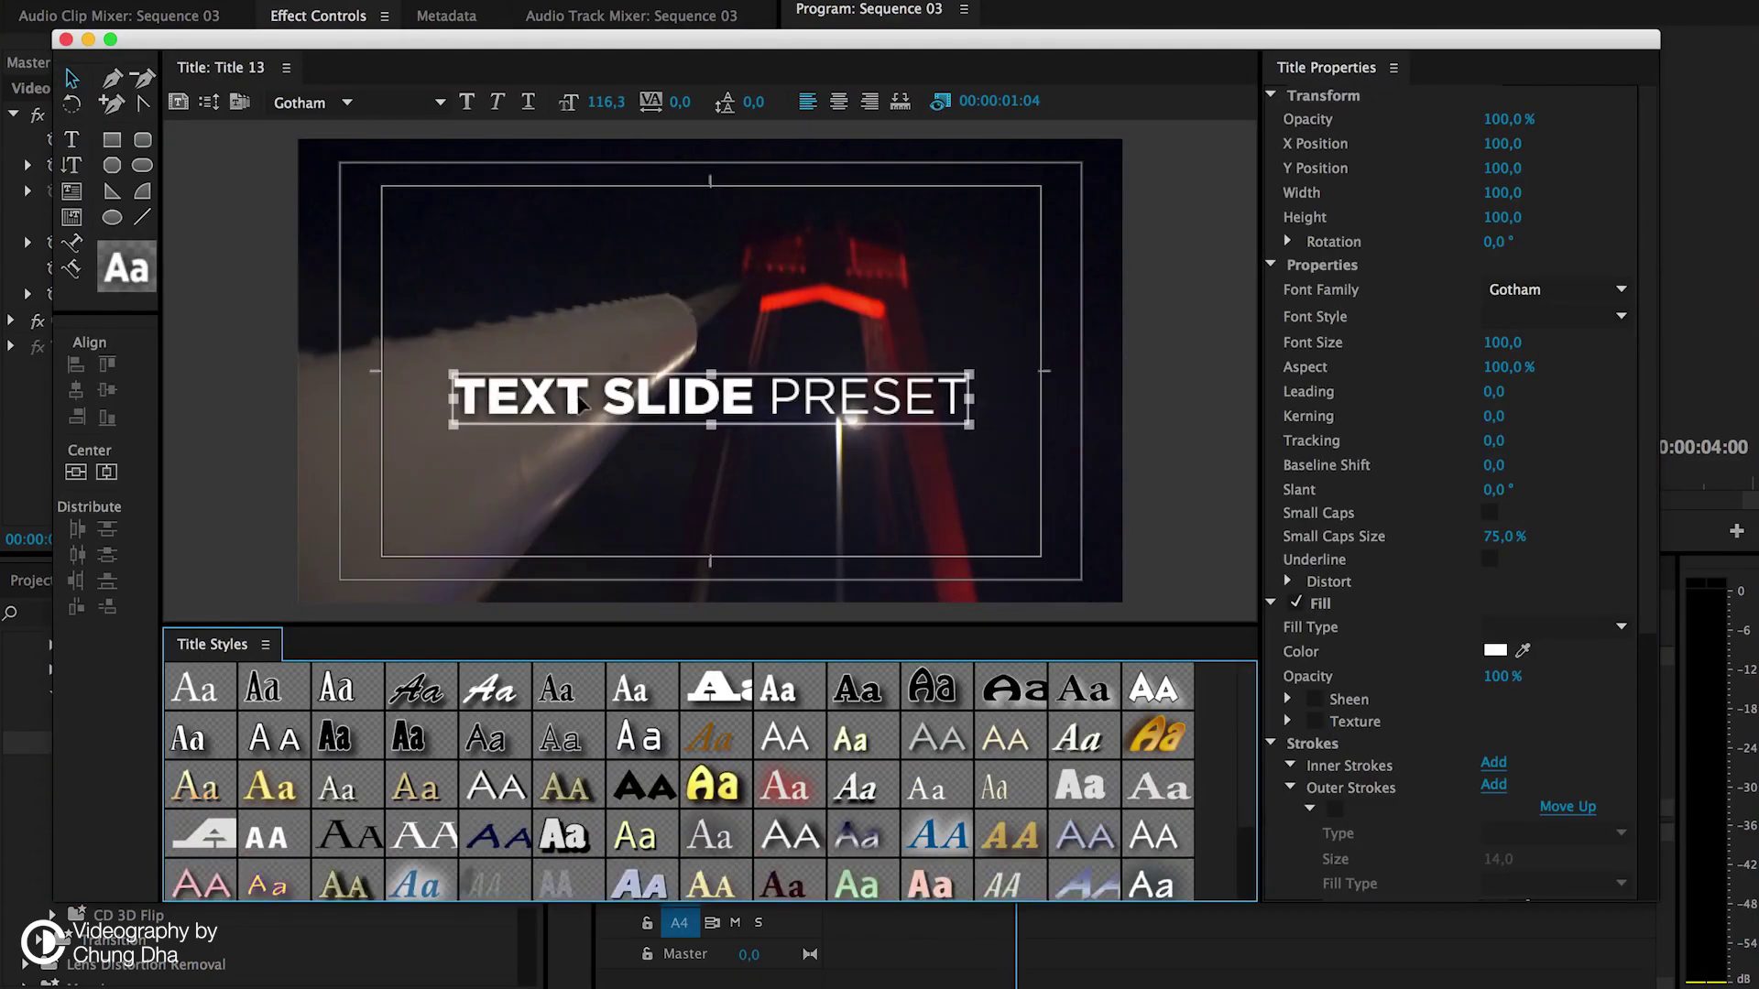
click(694, 399)
double_click(765, 398)
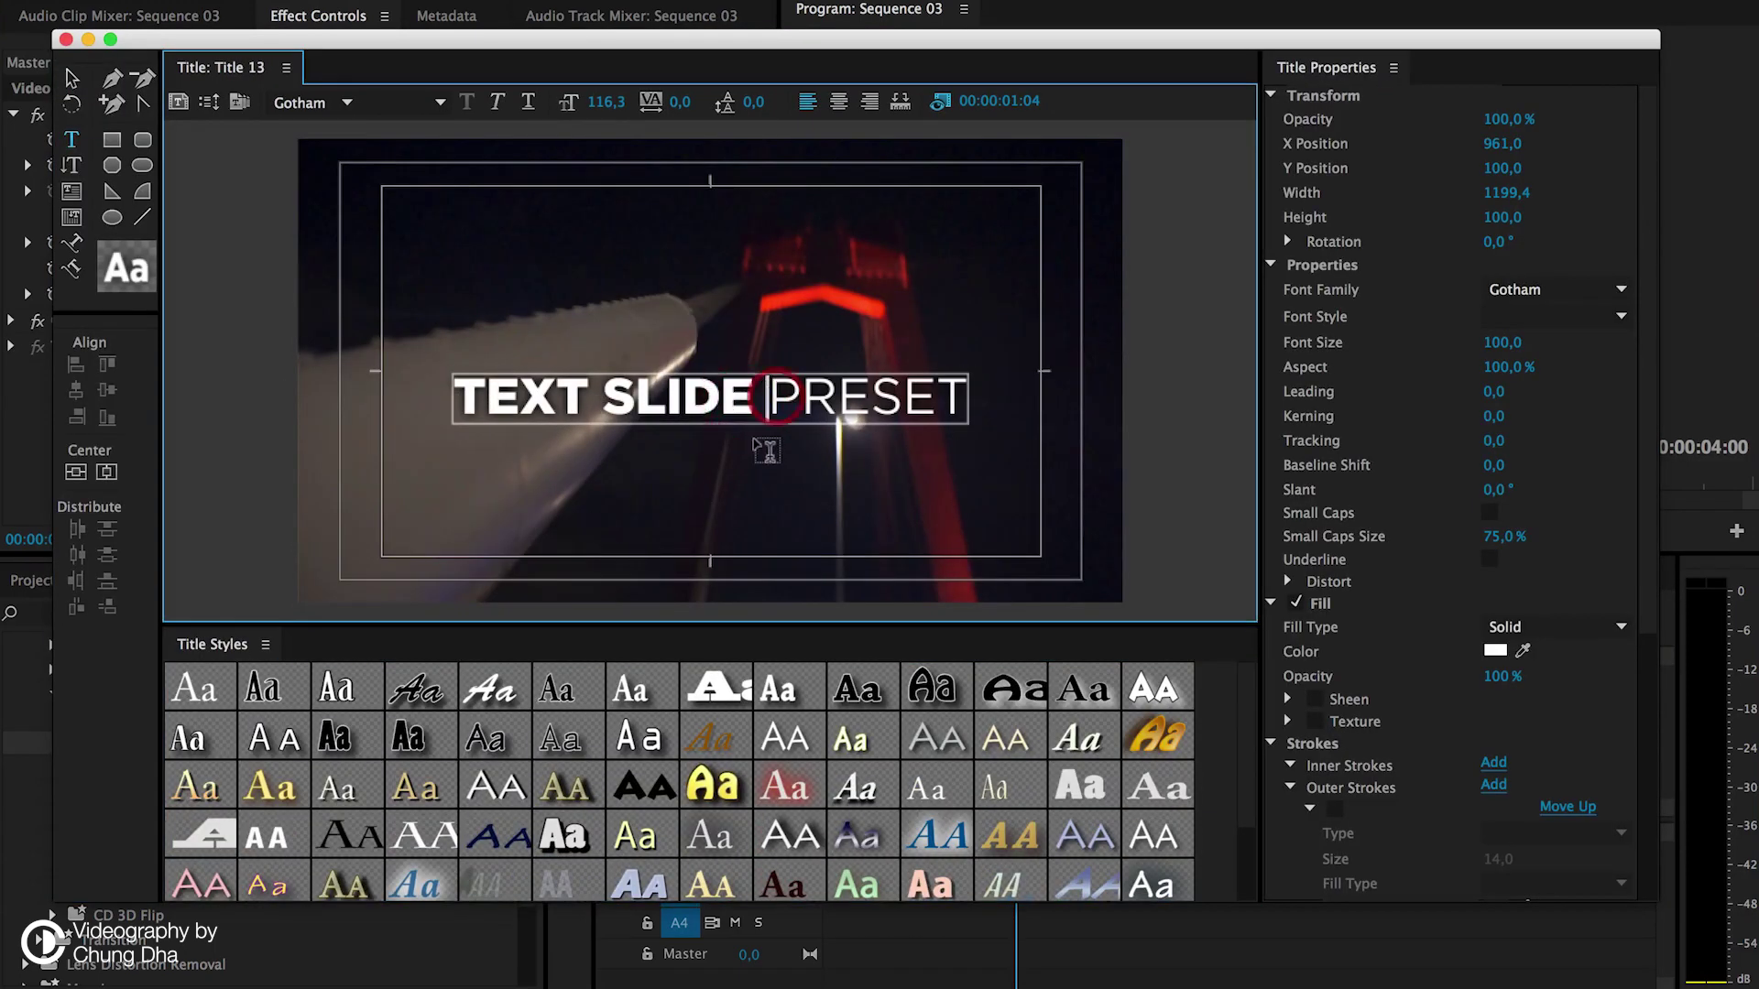
key(BackSpace)
key(Return)
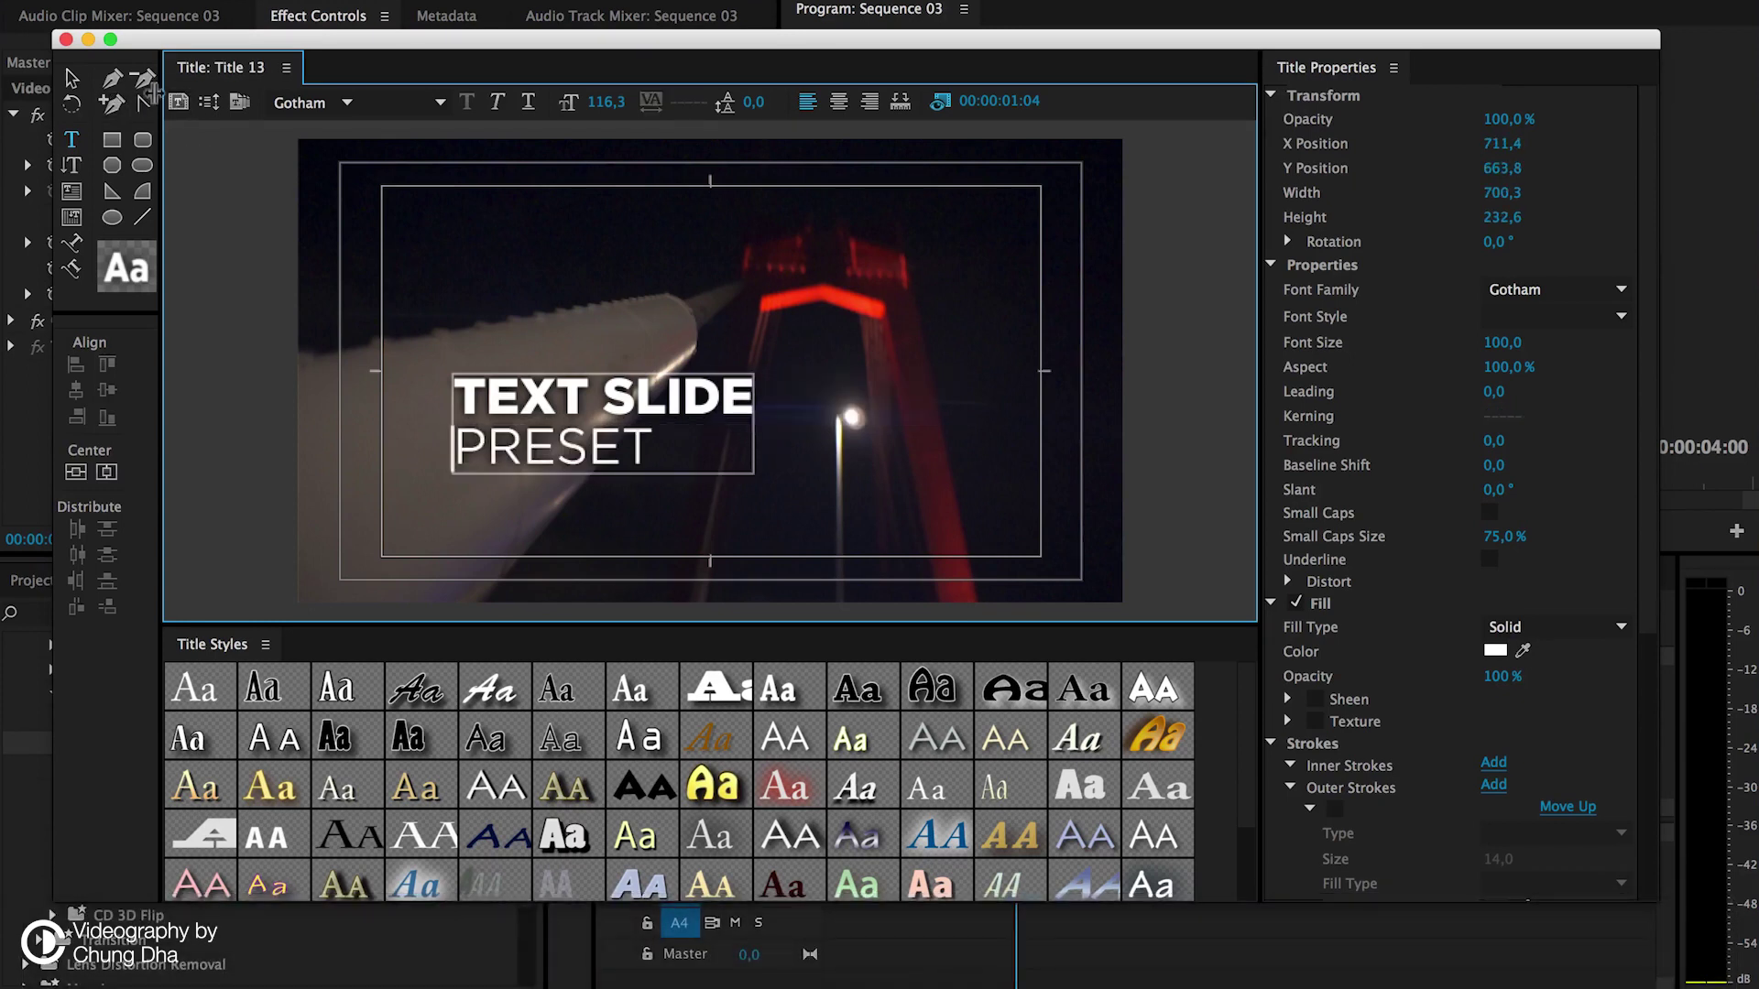
- Drag the two-line text box right of centre and centre it vertically
click(75, 82)
click(529, 398)
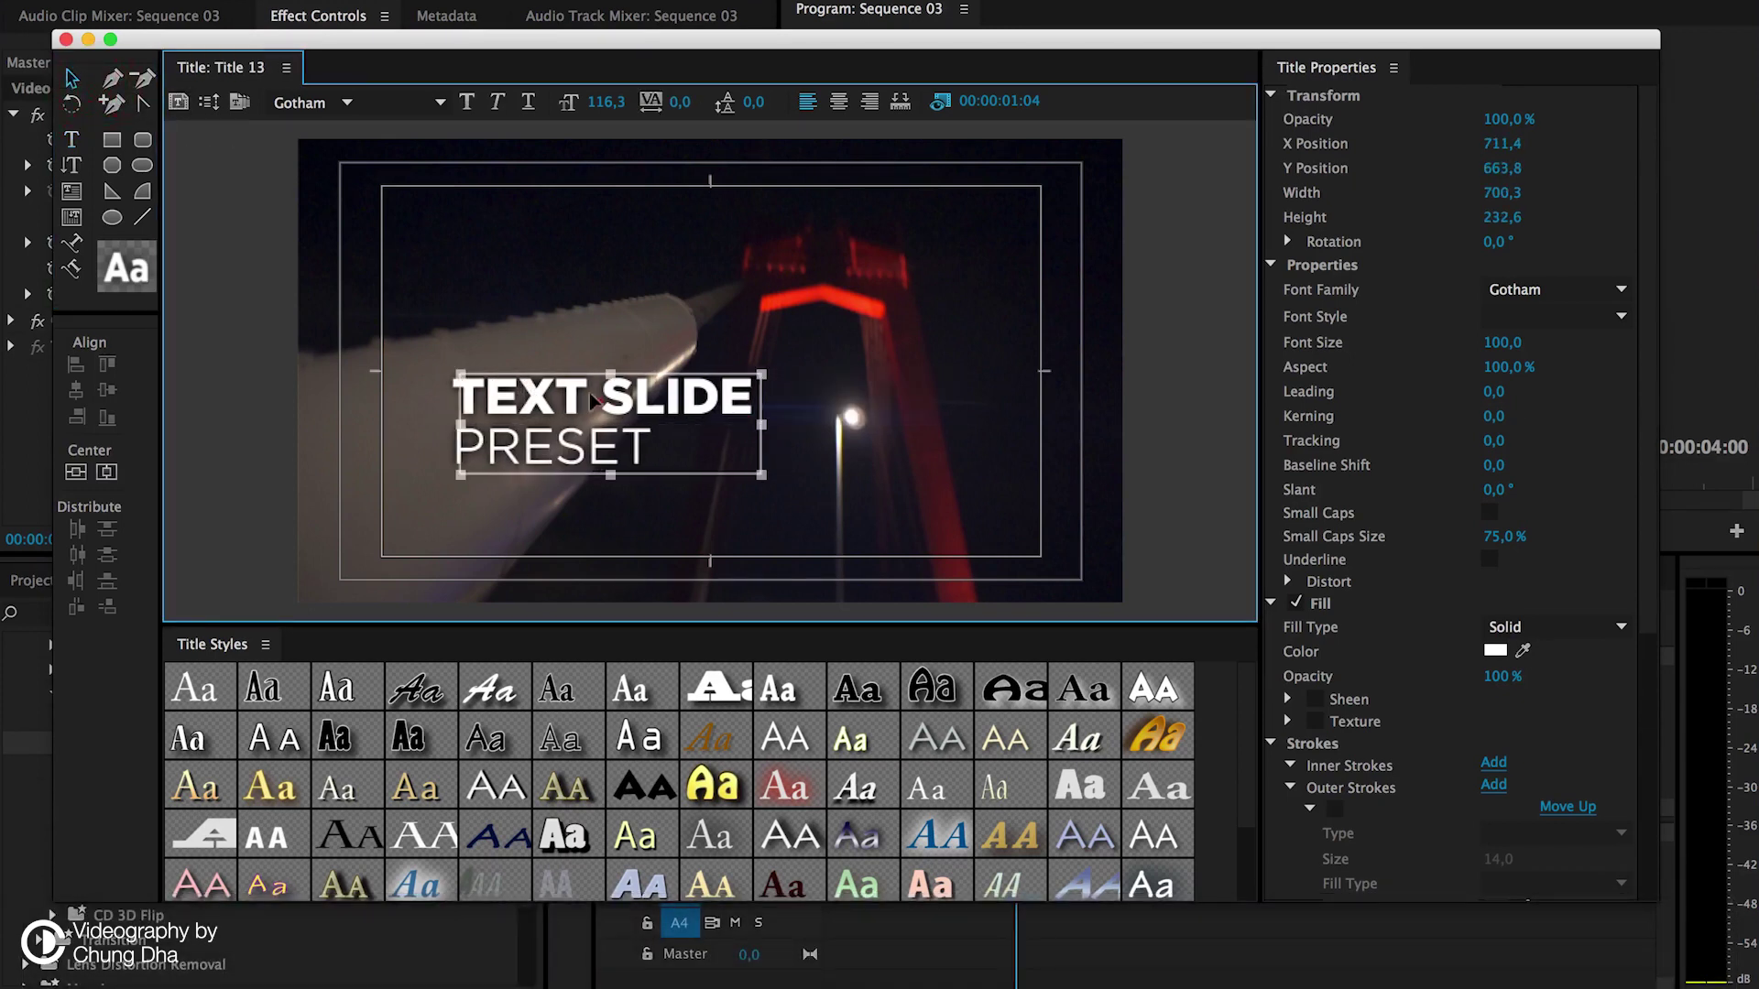
drag(529, 399, 768, 419)
drag(832, 258, 782, 198)
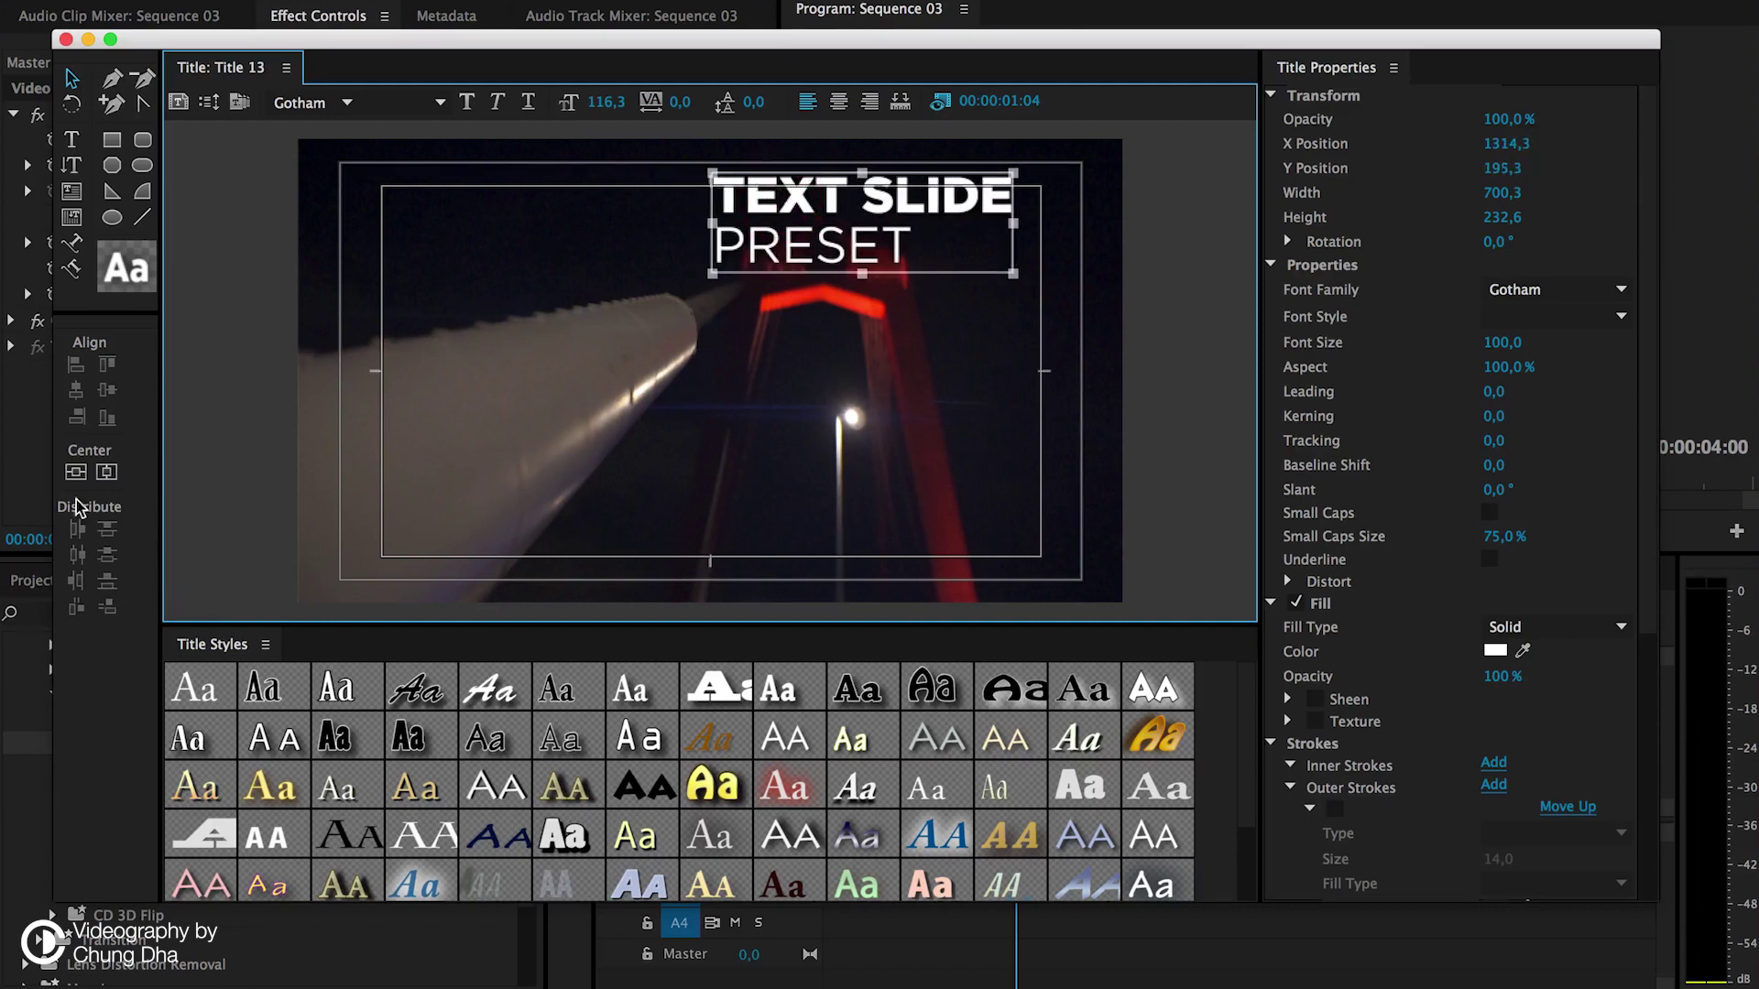
click(77, 475)
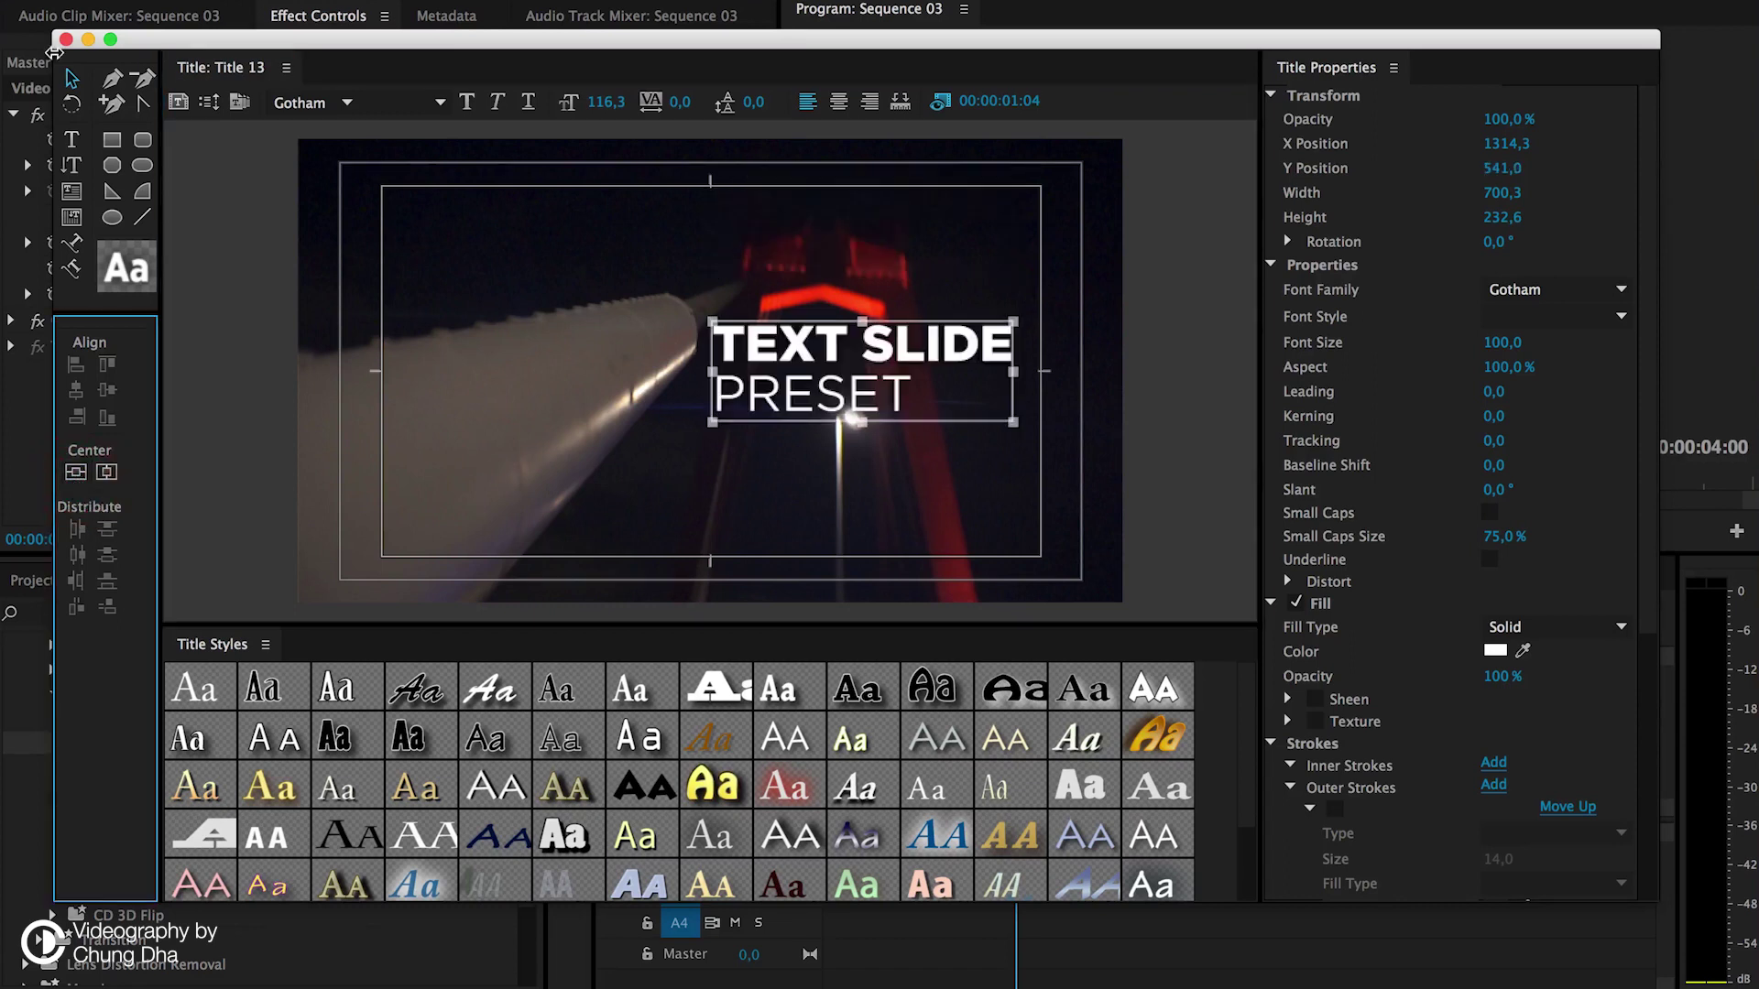
- Close the Titler and reset Title 13's Position so it sits at Y 540
click(65, 39)
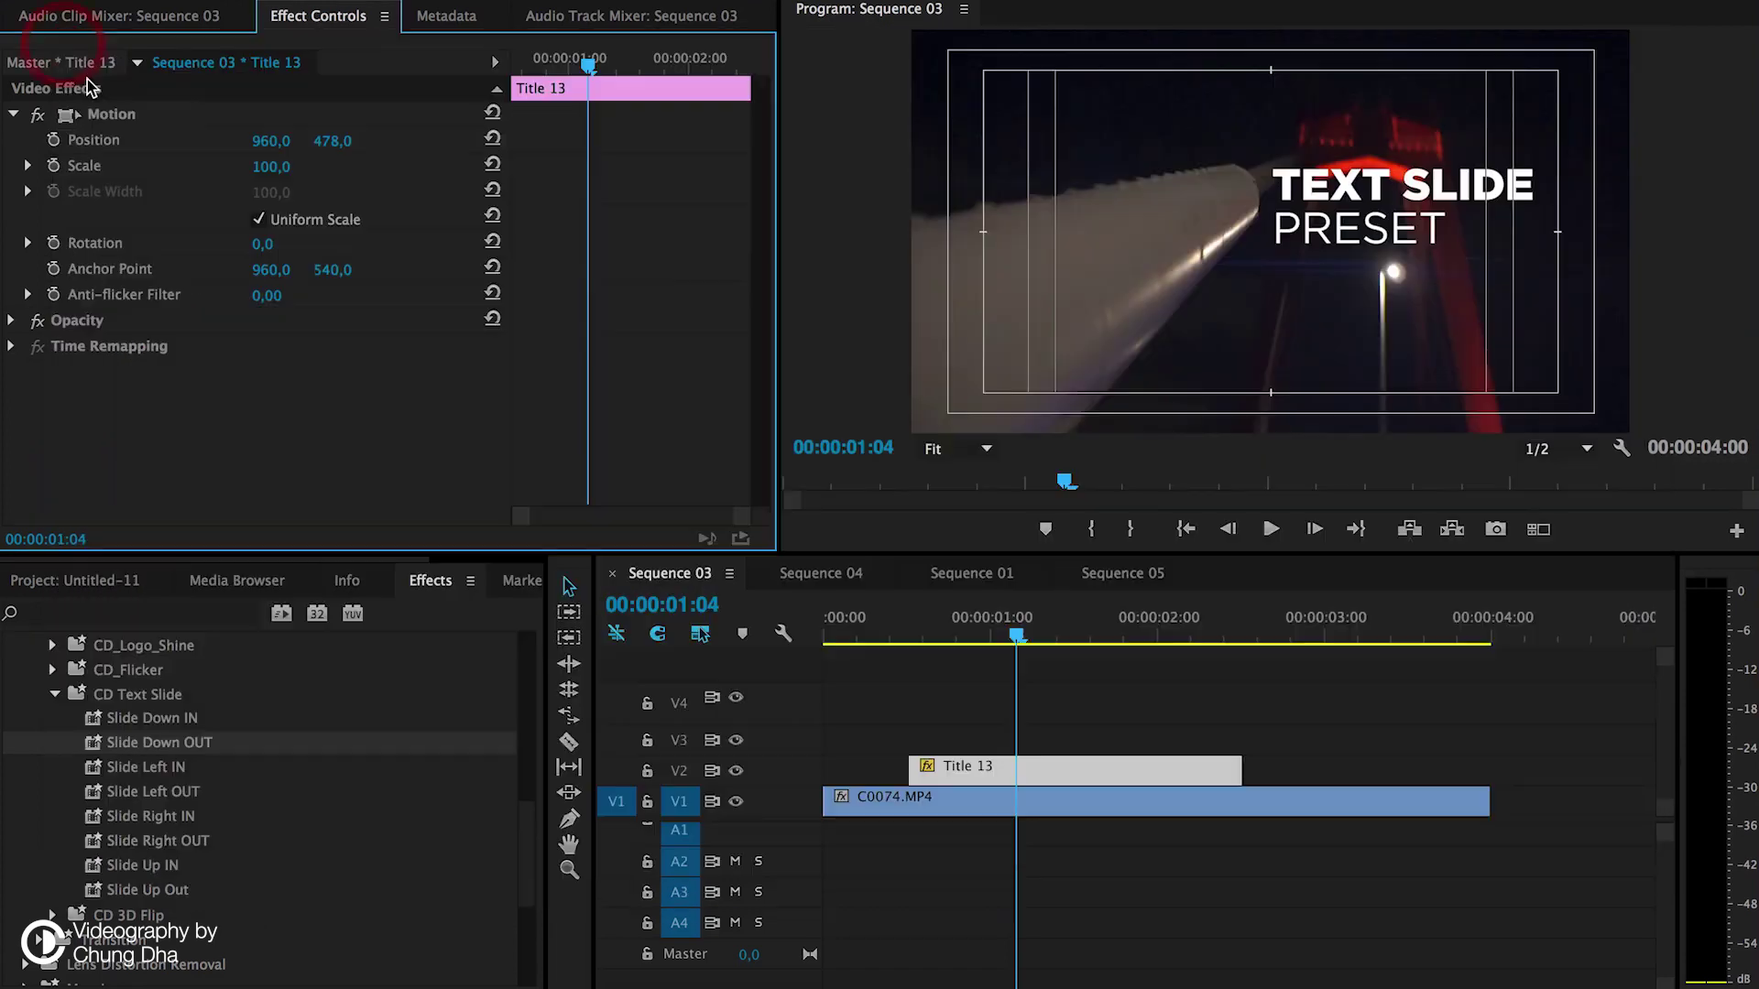
click(1006, 764)
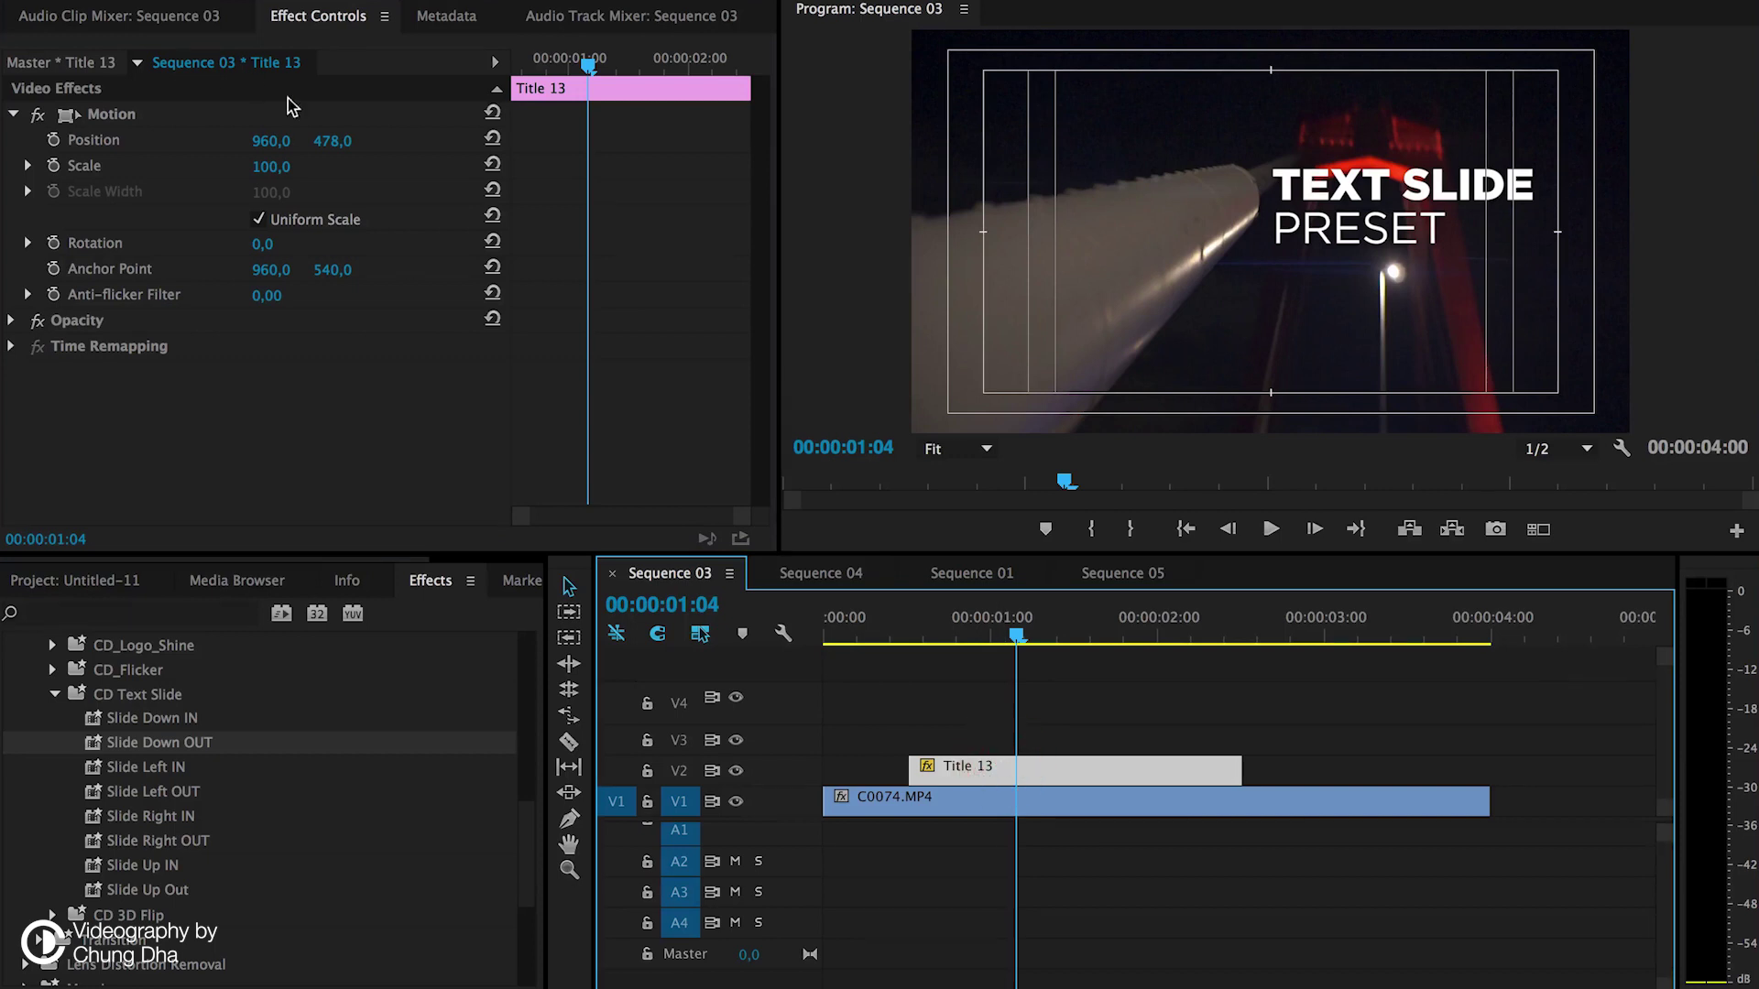
click(492, 142)
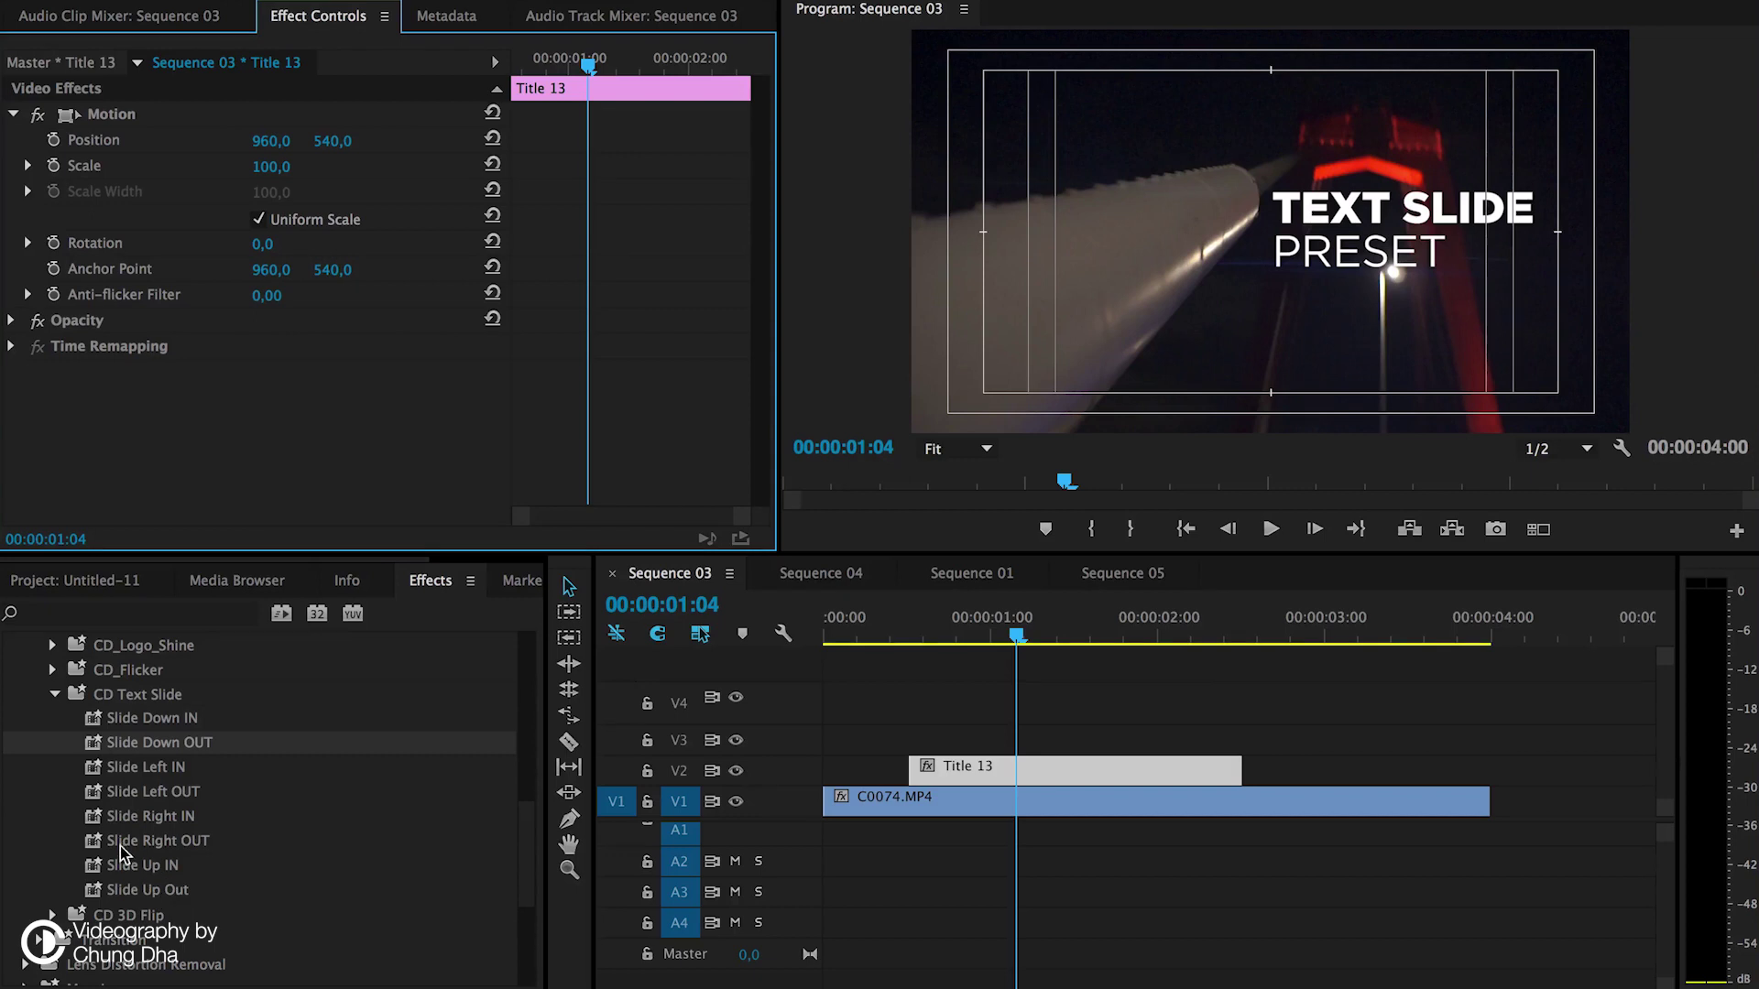
- Apply CD Text Slide's Slide Right IN preset to Title 13 and scrub to preview it
drag(123, 824, 910, 764)
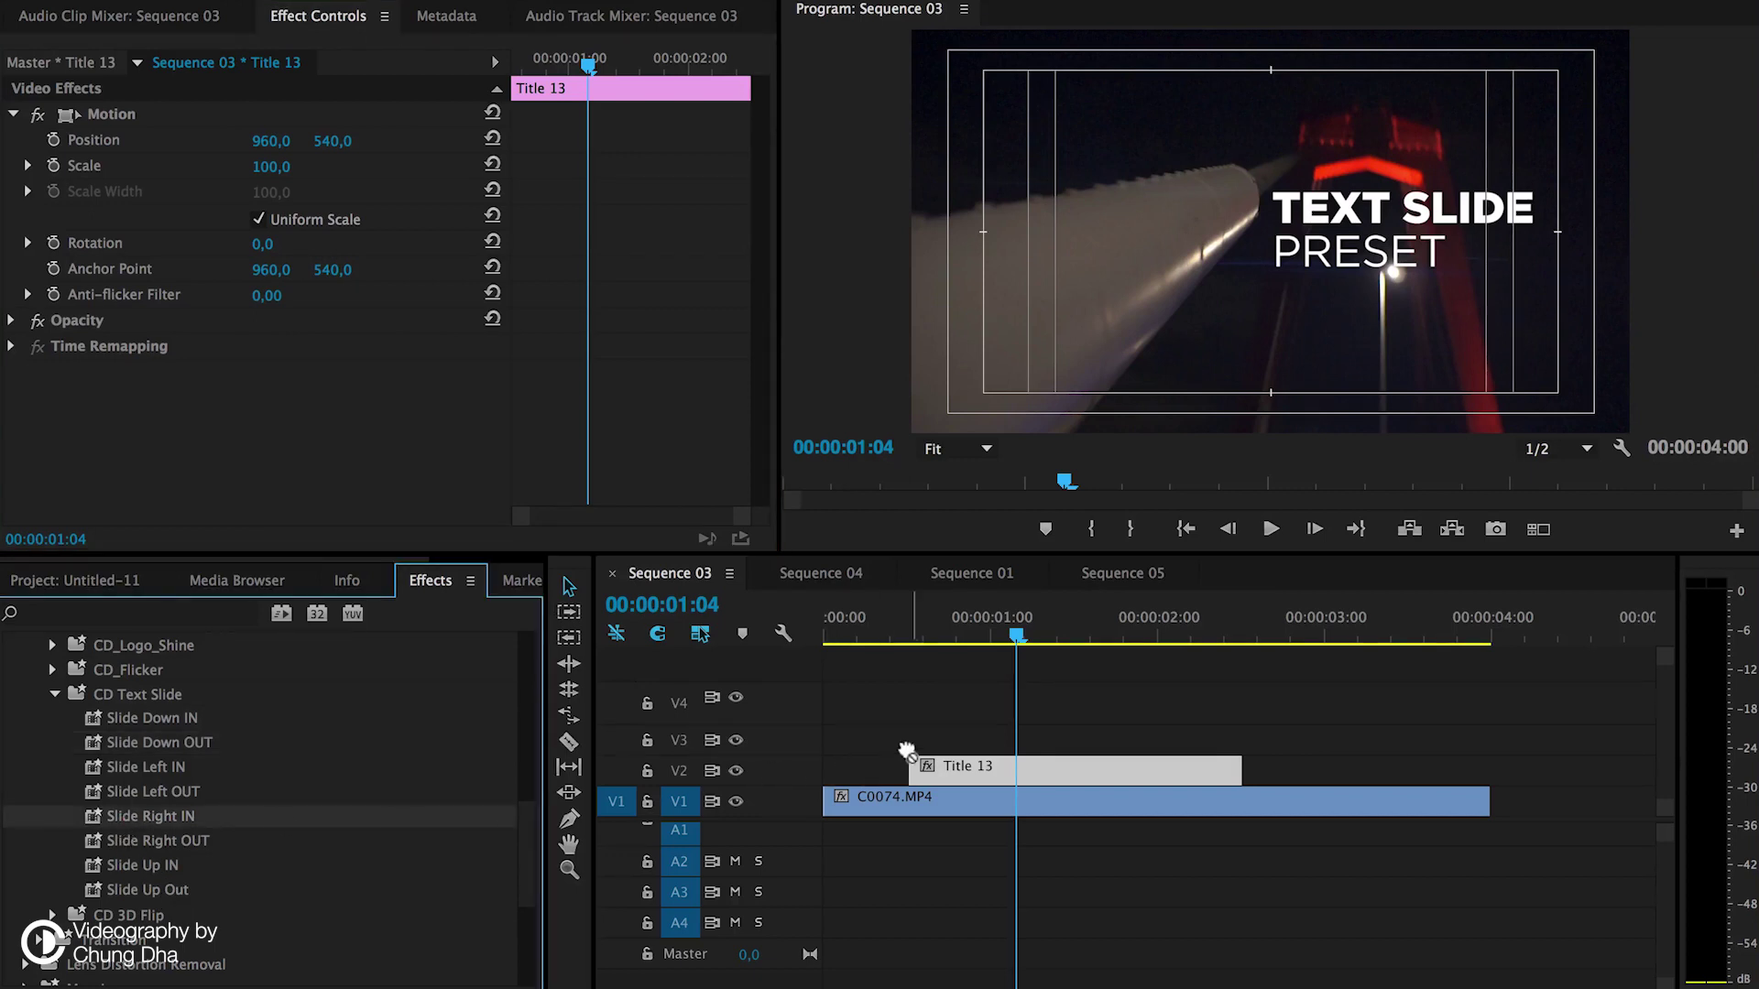
mouse_move(189, 848)
mouse_down()
mouse_move(924, 642)
mouse_move(1256, 654)
mouse_up()
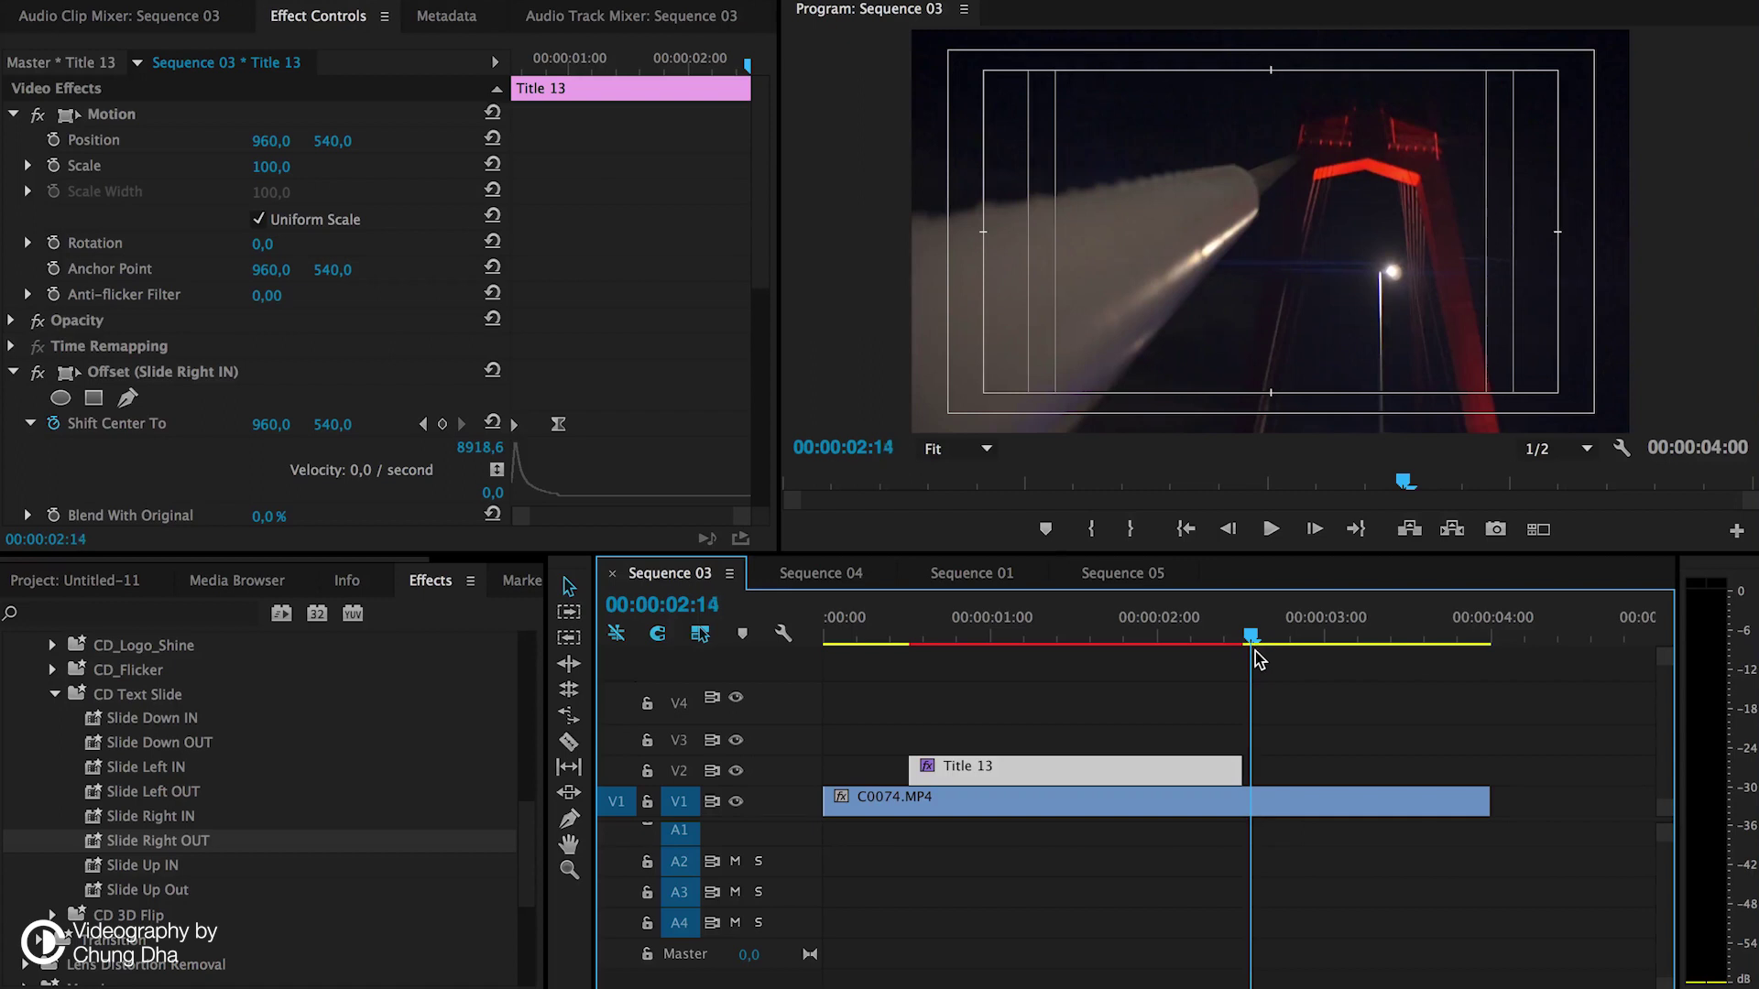
mouse_move(913, 620)
mouse_down()
mouse_move(895, 630)
mouse_move(987, 628)
mouse_up()
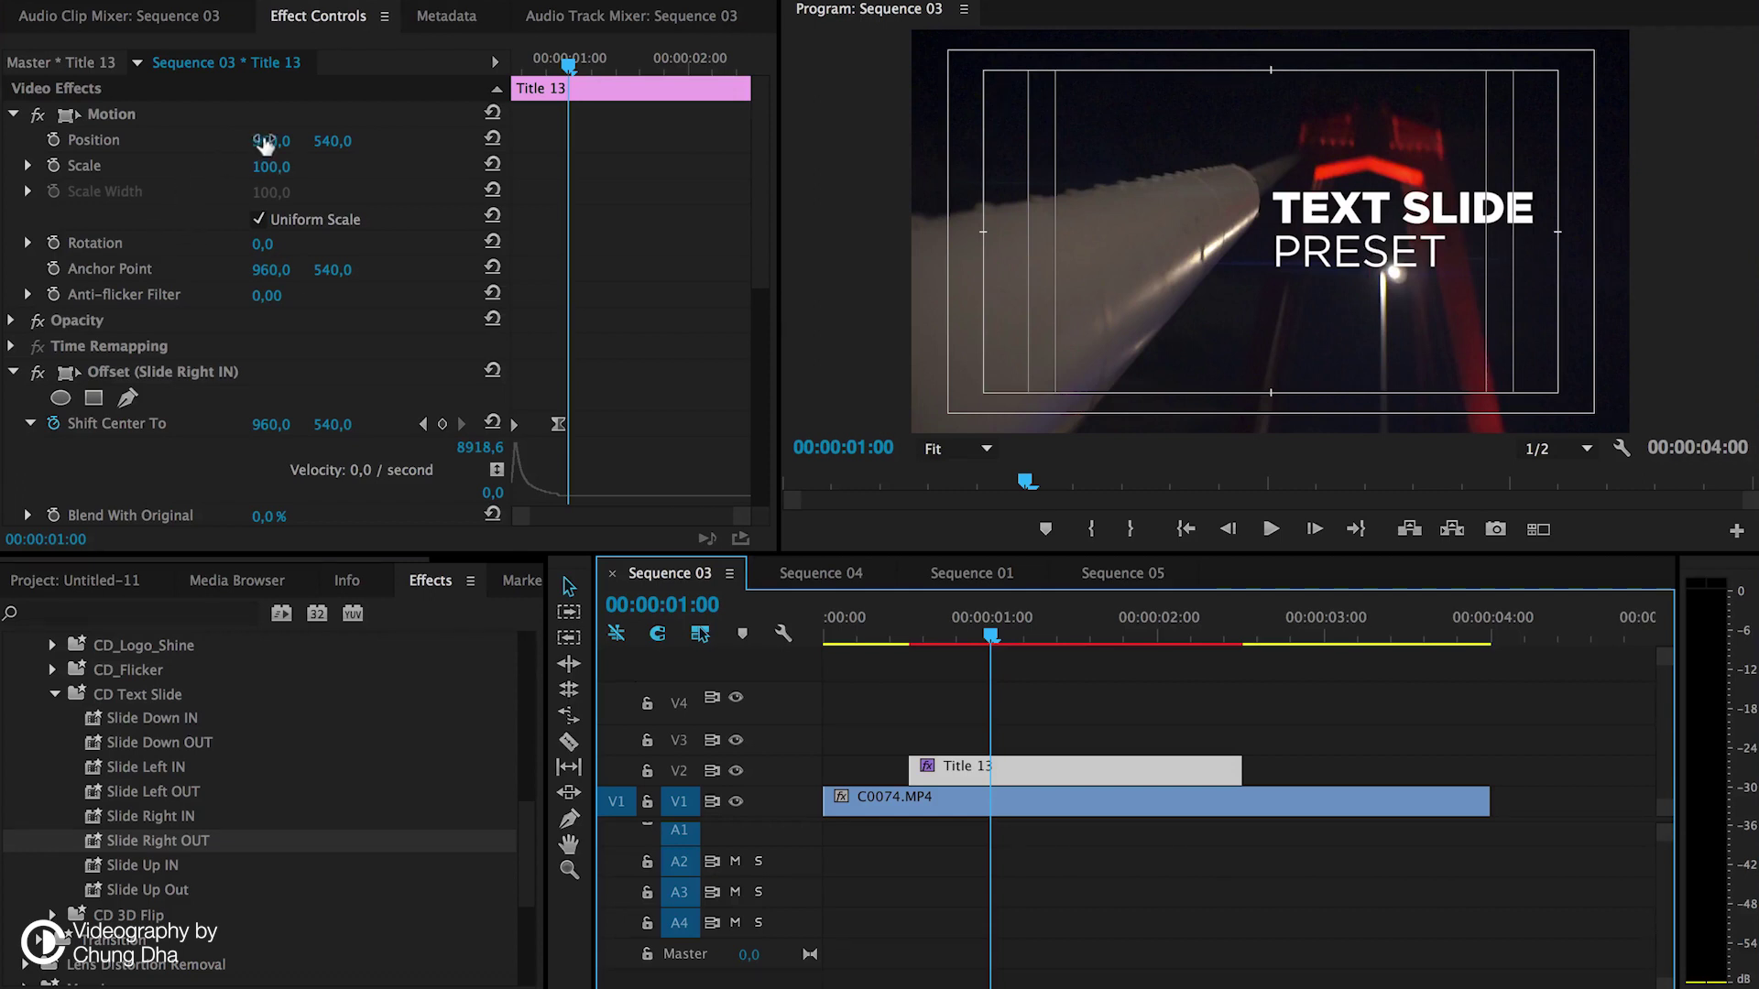
- Scrub Title 13's Position to about 190, 871 in the lower left, then preview the slide-in
drag(265, 145, 139, 144)
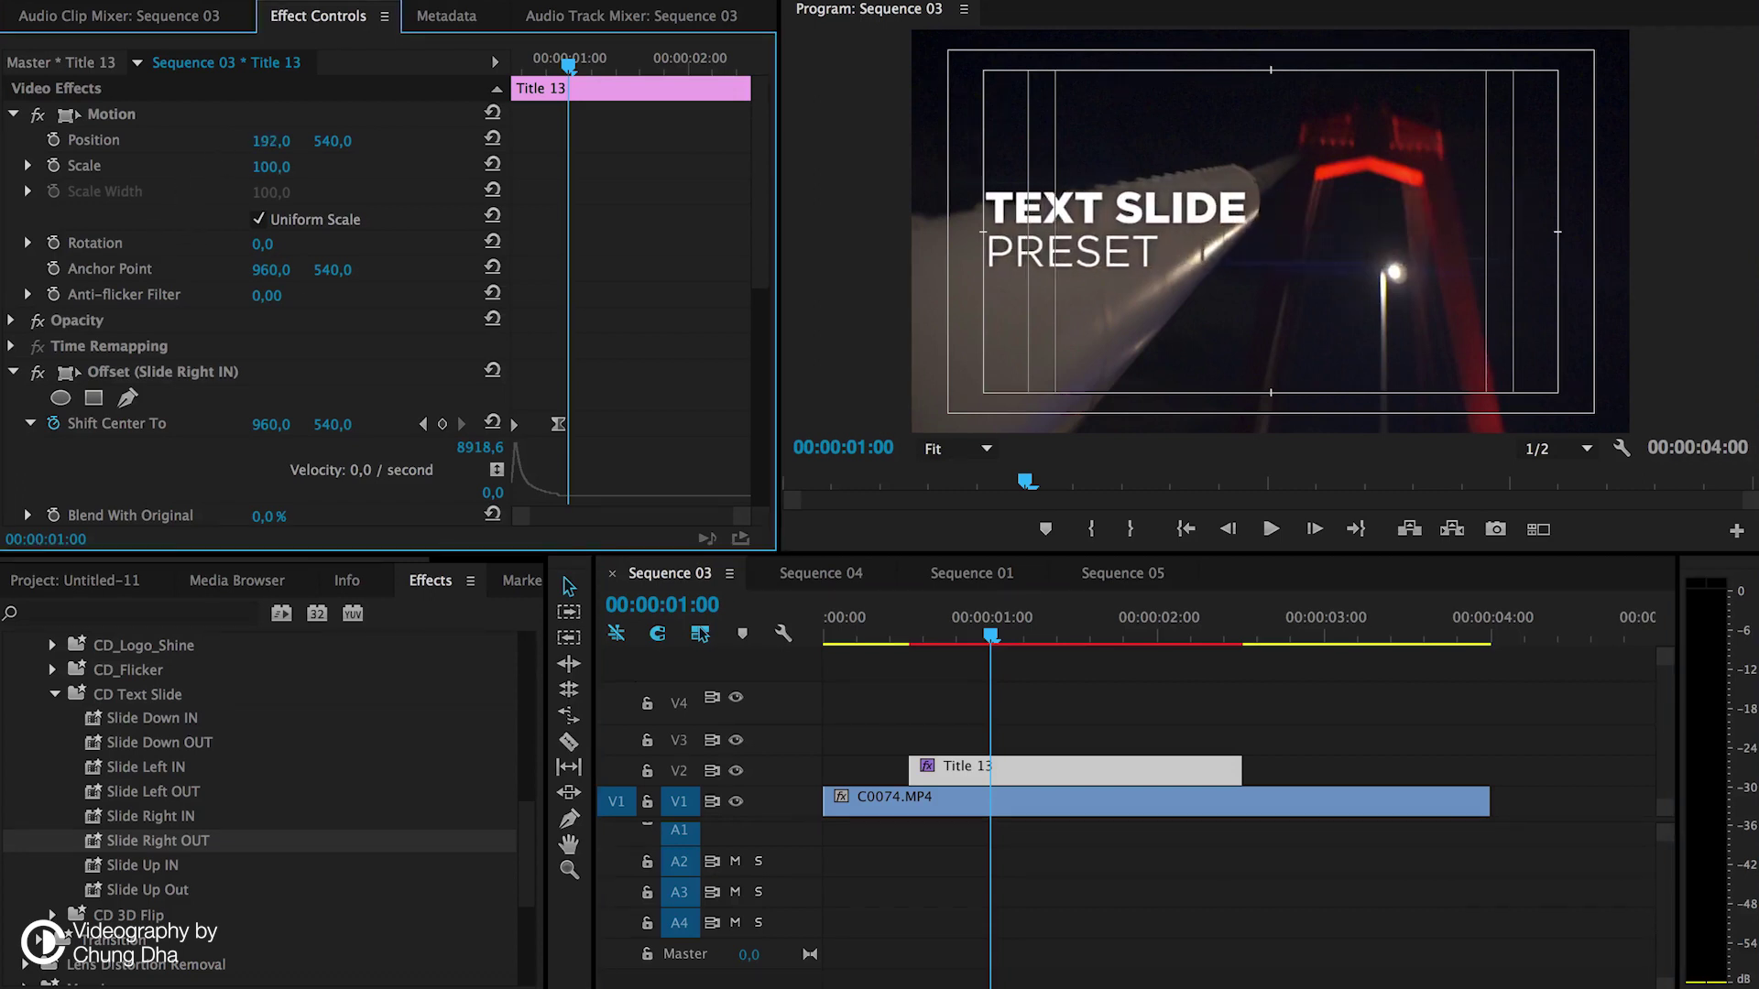
drag(271, 141, 576, 579)
drag(990, 630, 1128, 632)
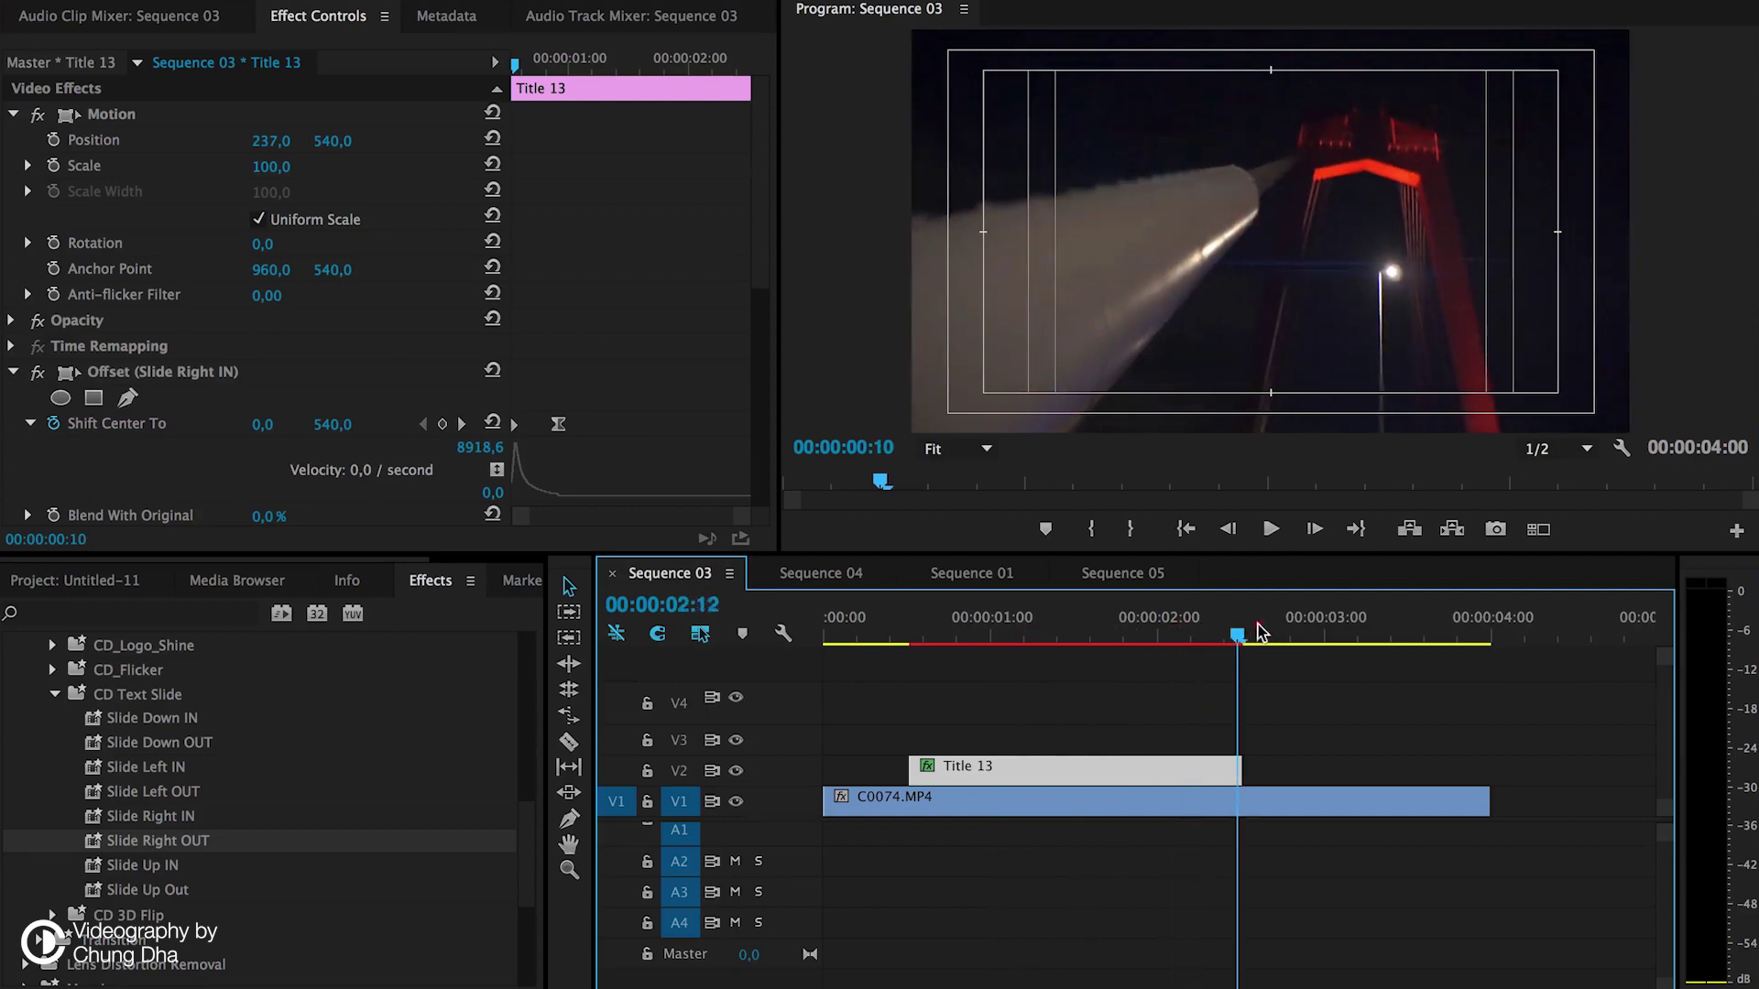
drag(1128, 632, 1129, 633)
drag(607, 62, 669, 63)
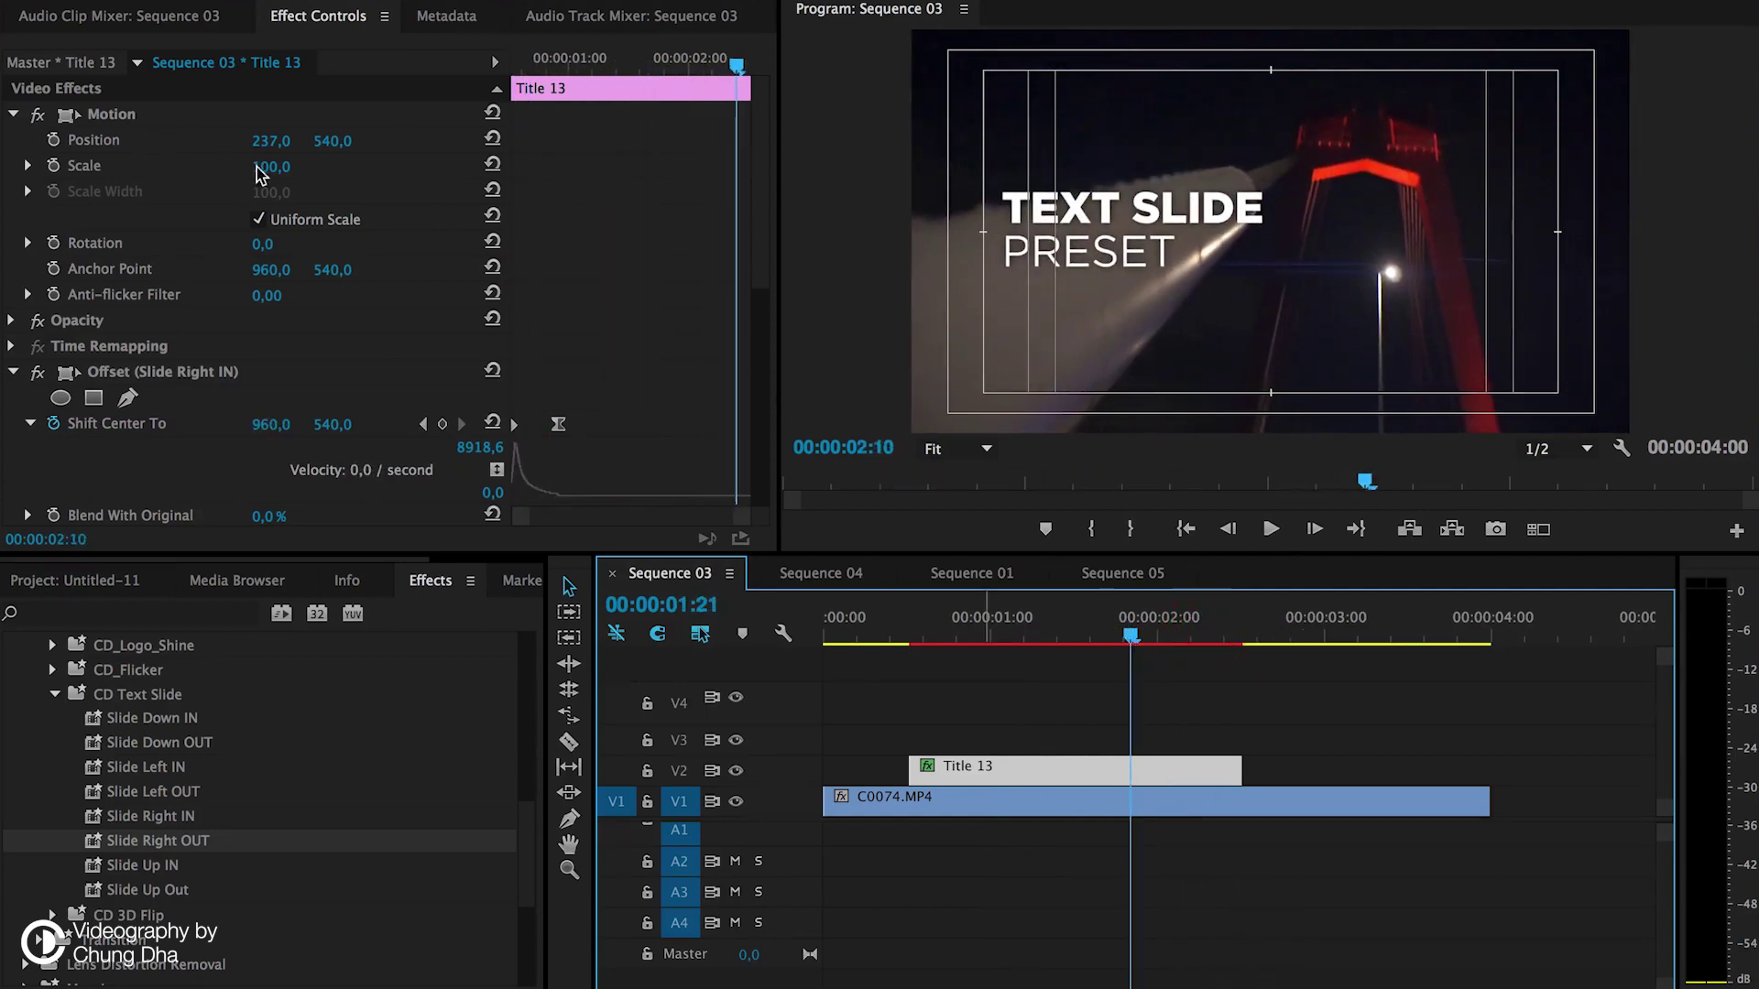
drag(333, 140, 450, 141)
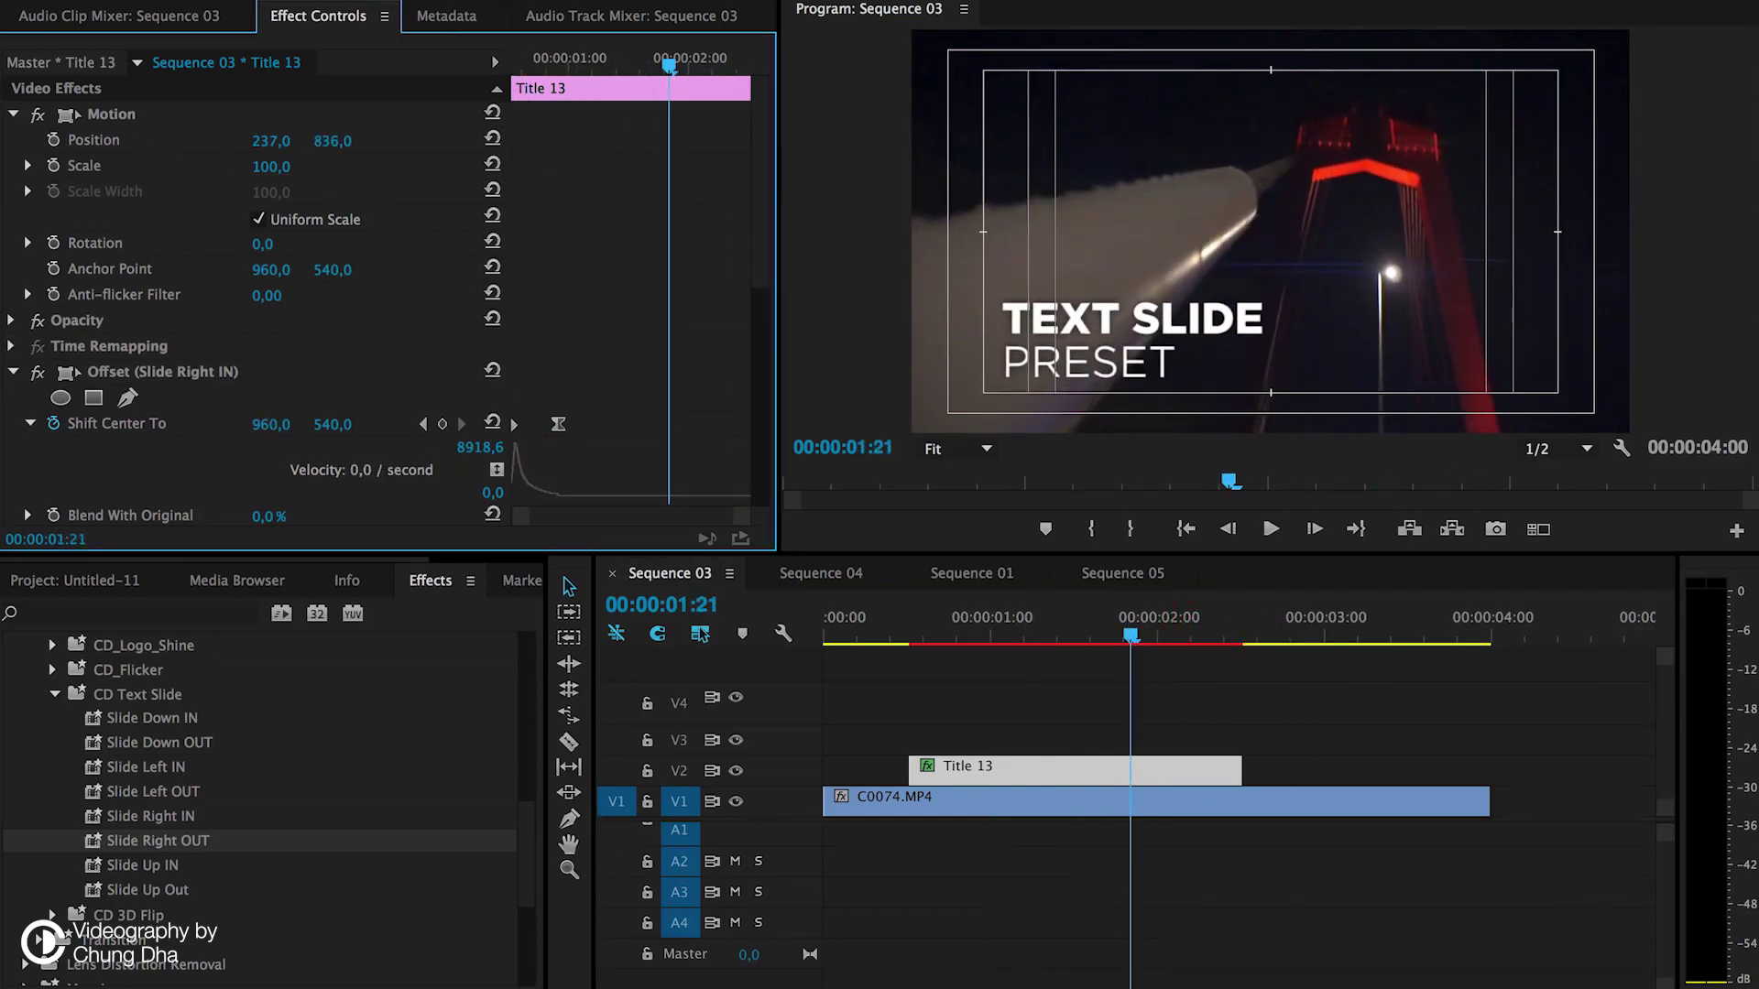
drag(272, 141, 206, 140)
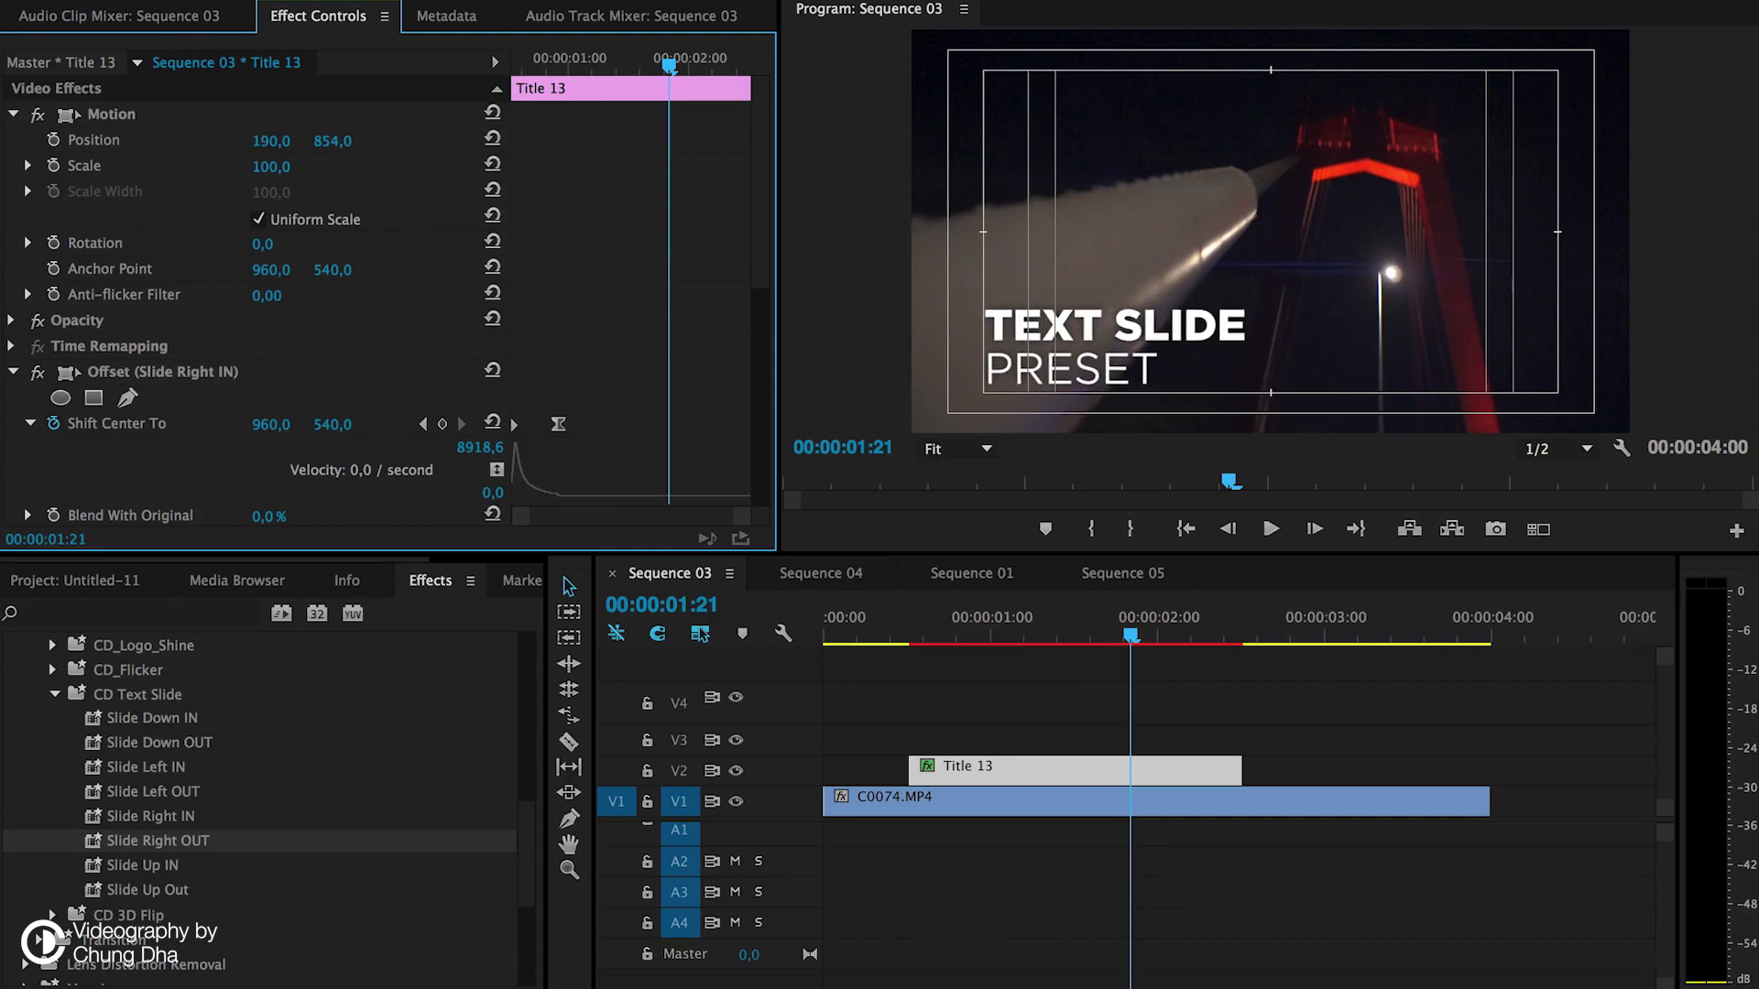
drag(332, 140, 350, 141)
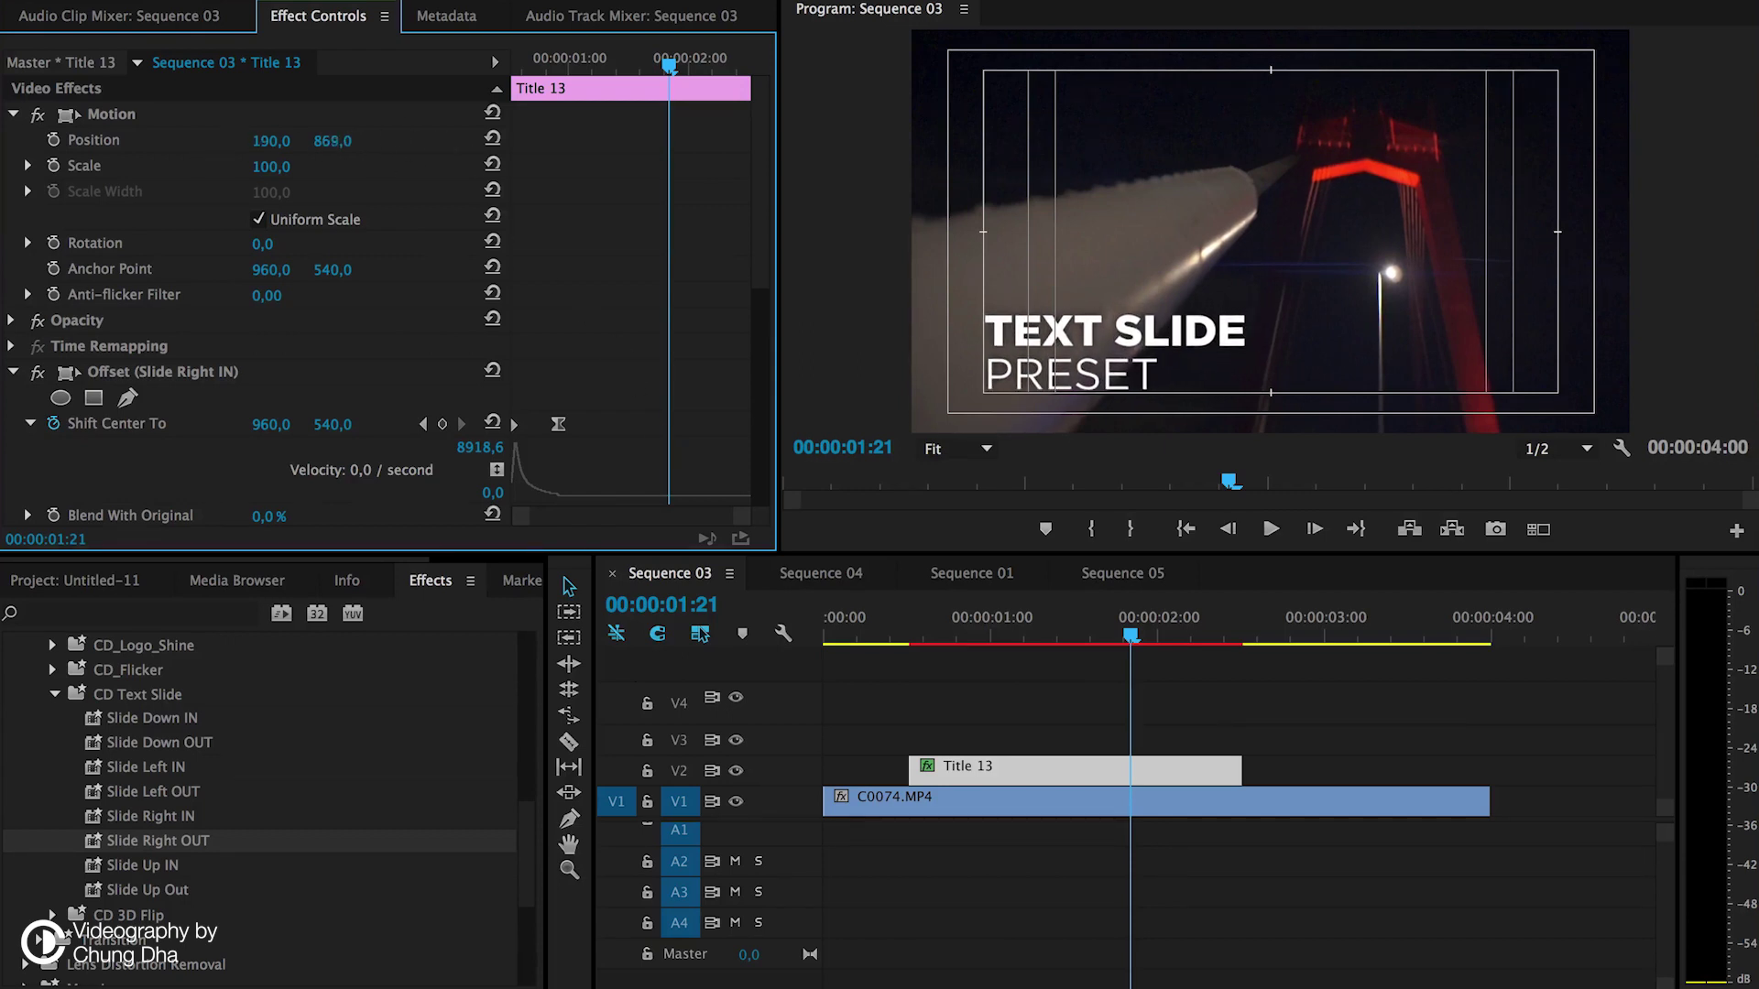
drag(871, 633, 1240, 681)
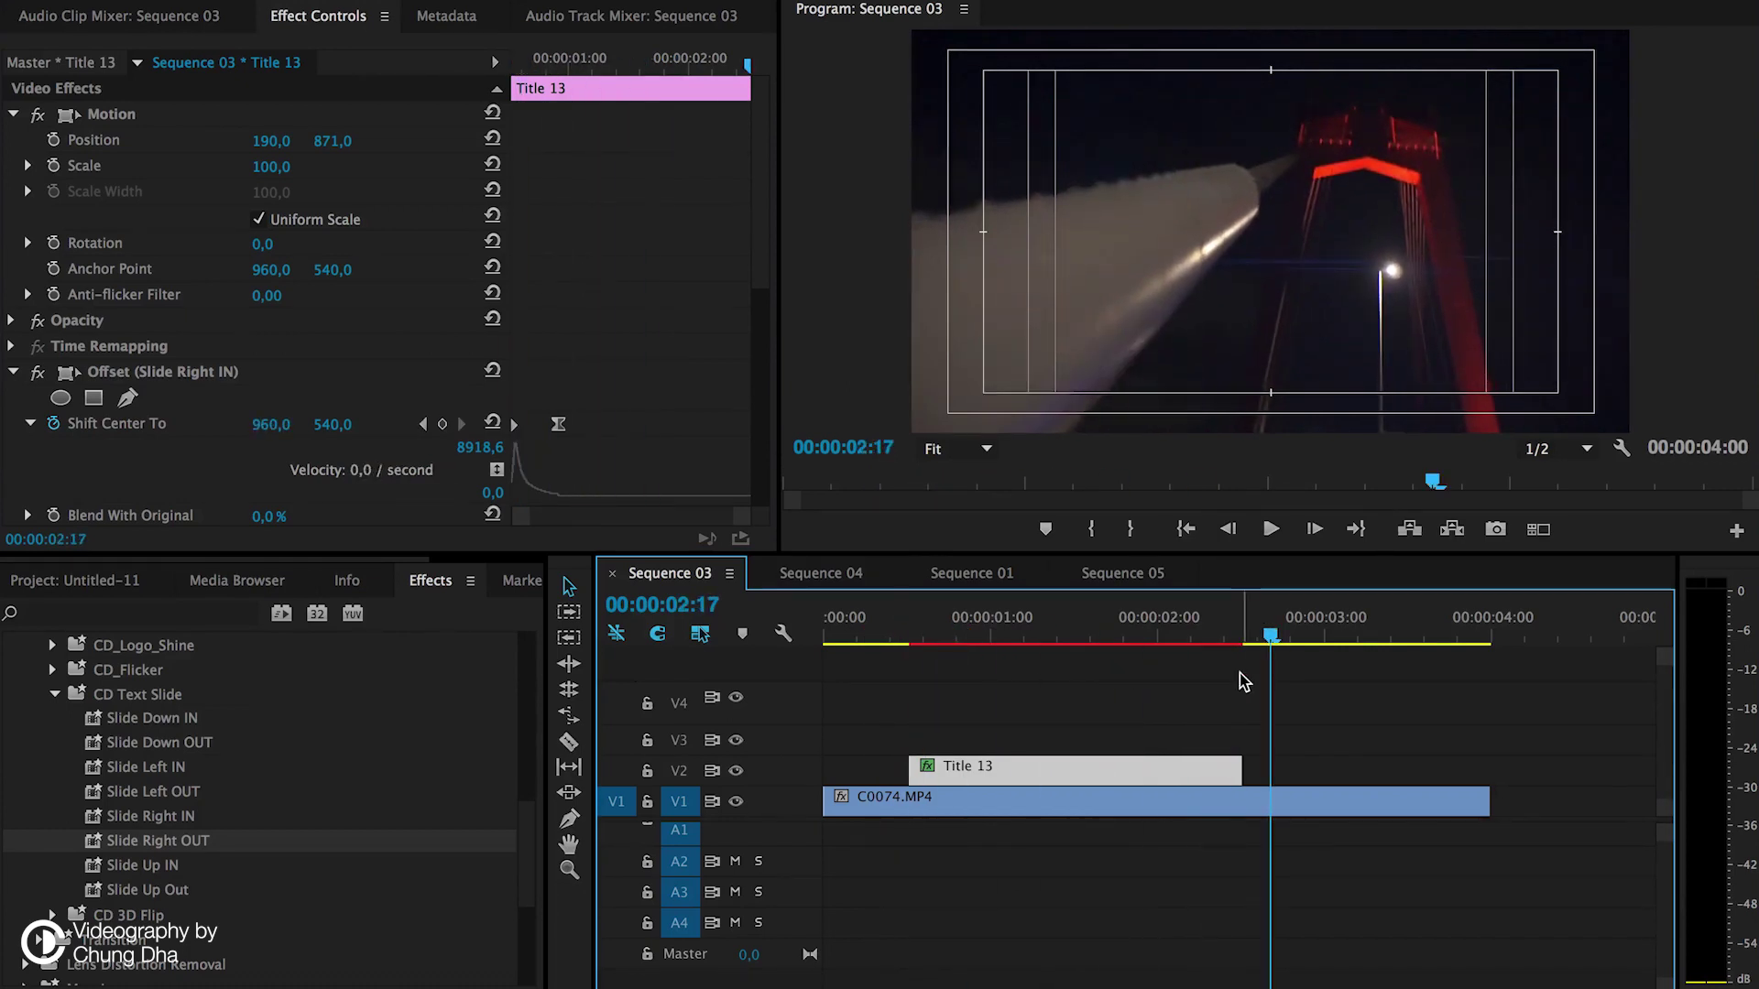